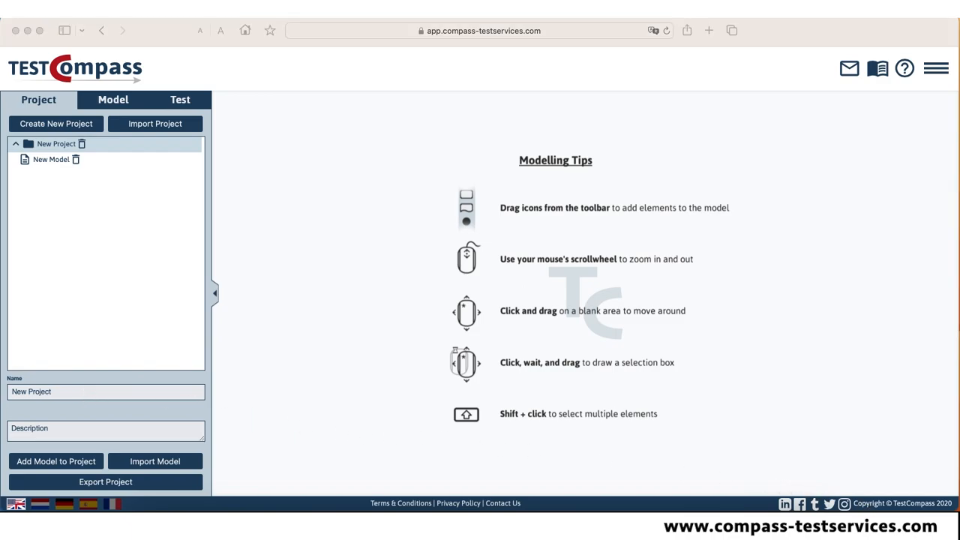
Rename the new project to "MegaTool Marketplace", copying the name from the user story note.
drag(882, 417, 891, 353)
drag(735, 369, 806, 372)
key(super+c)
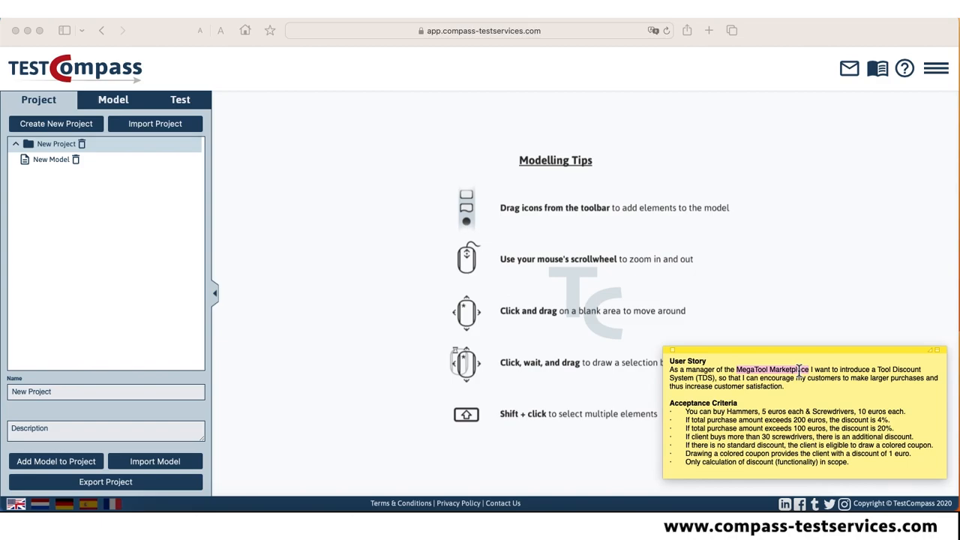
triple_click(45, 392)
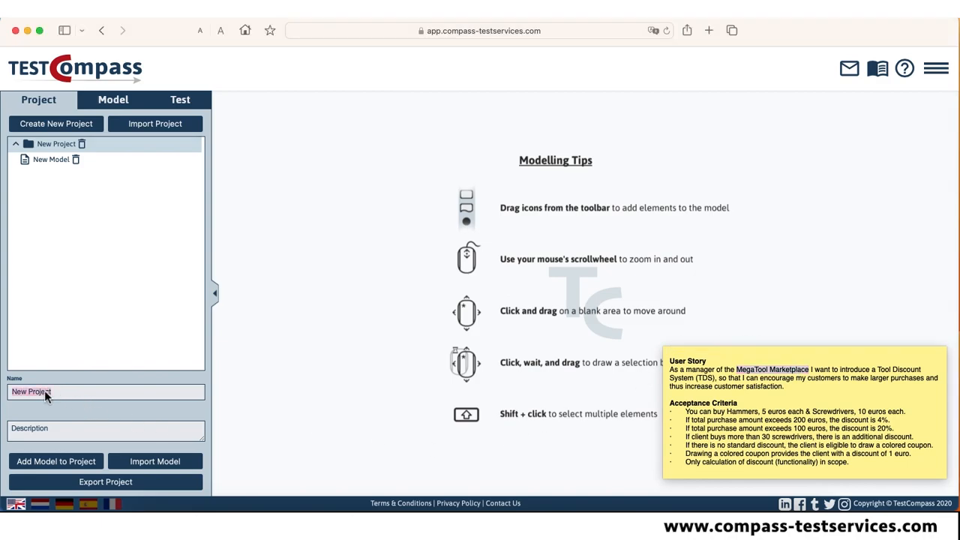
key(super+v)
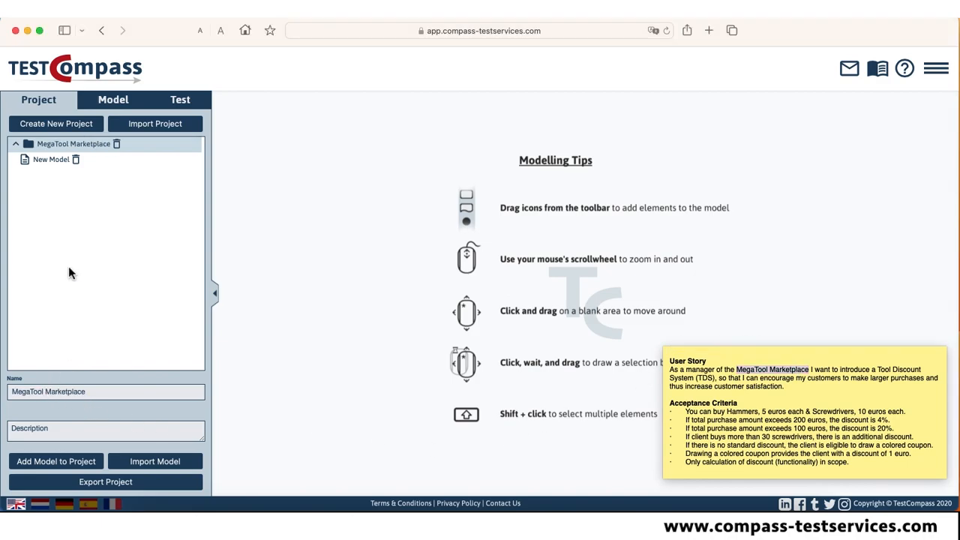
Open the project's new model and rename it "Tool Discount System (TDS)", copying the name from the user story note.
click(60, 167)
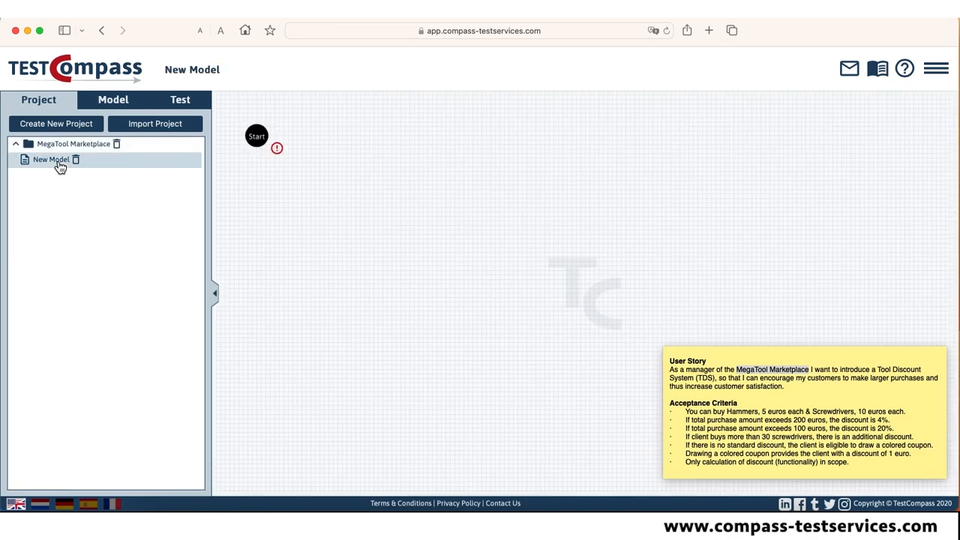
click(111, 103)
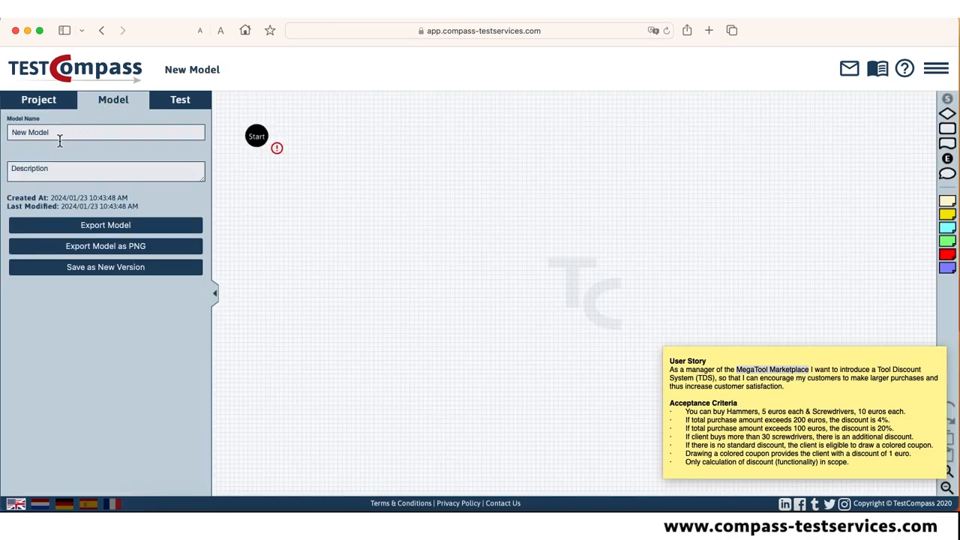
click(768, 381)
click(851, 372)
drag(877, 368, 715, 378)
key(super+c)
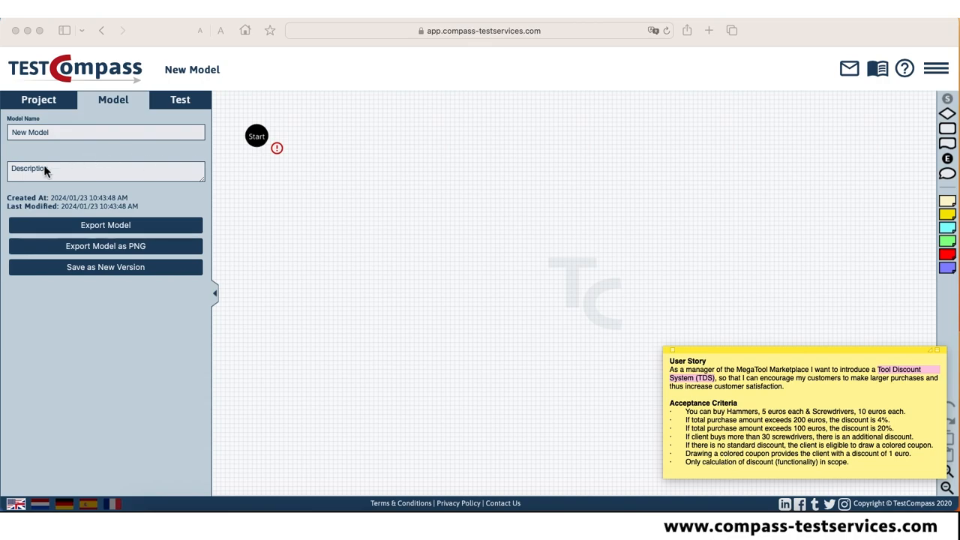
click(41, 133)
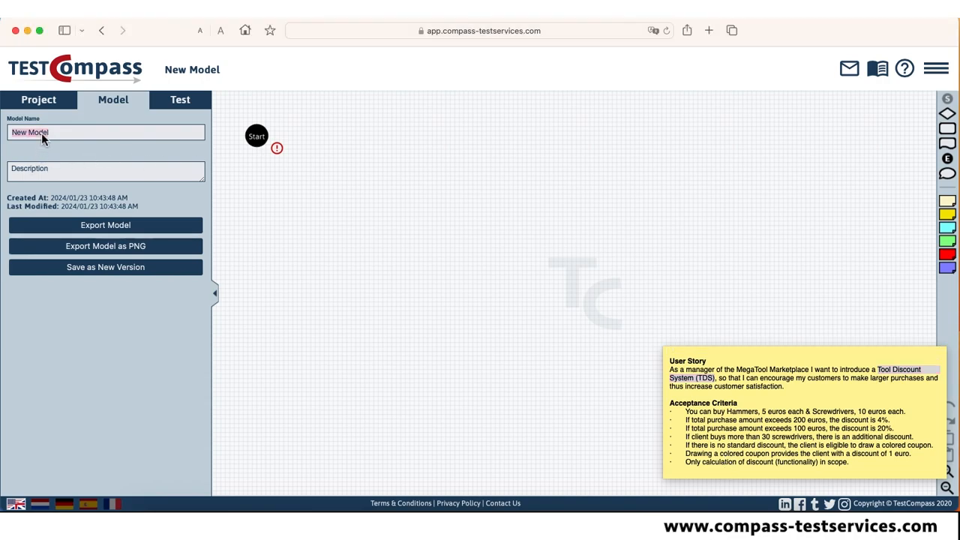
key(super+v)
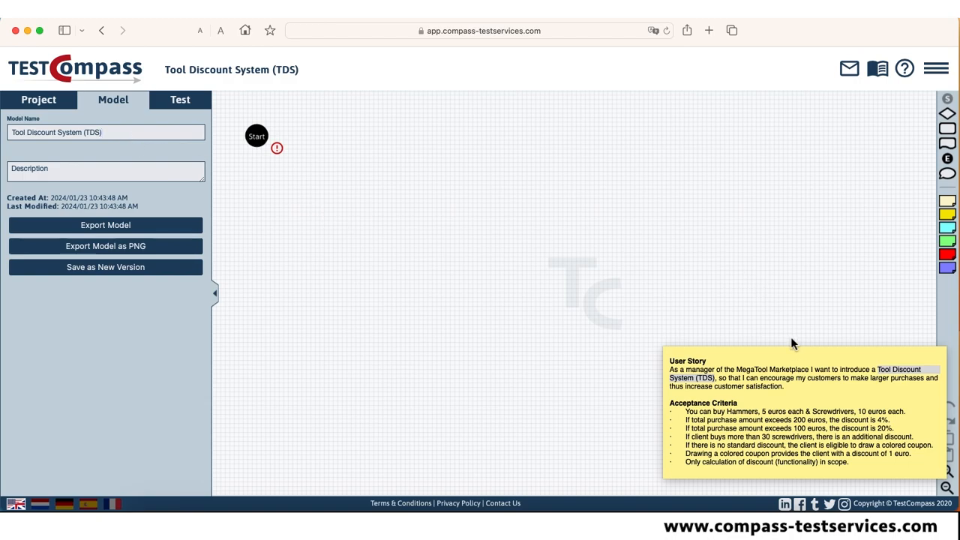
Move the user story note up to the canvas's upper edge and clear its text selection.
drag(799, 349, 779, 108)
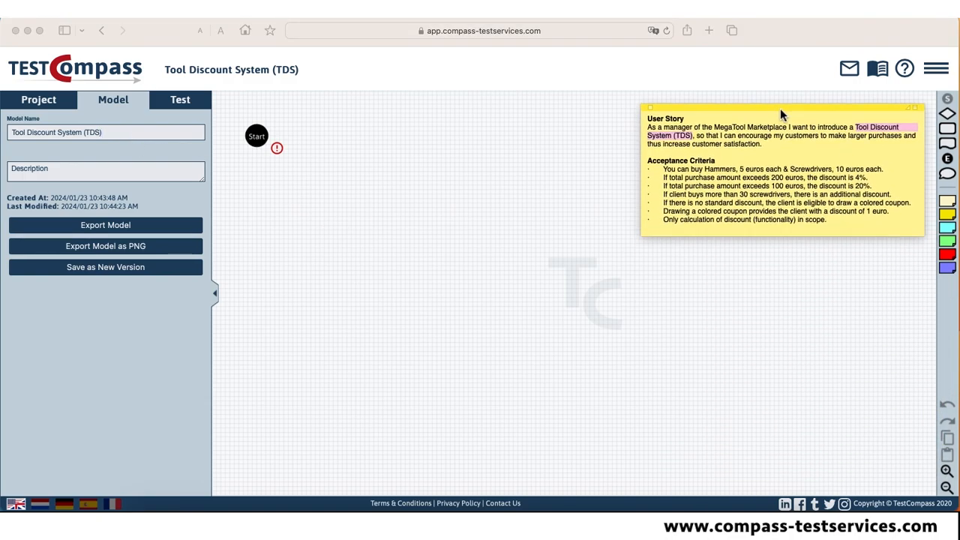
click(775, 127)
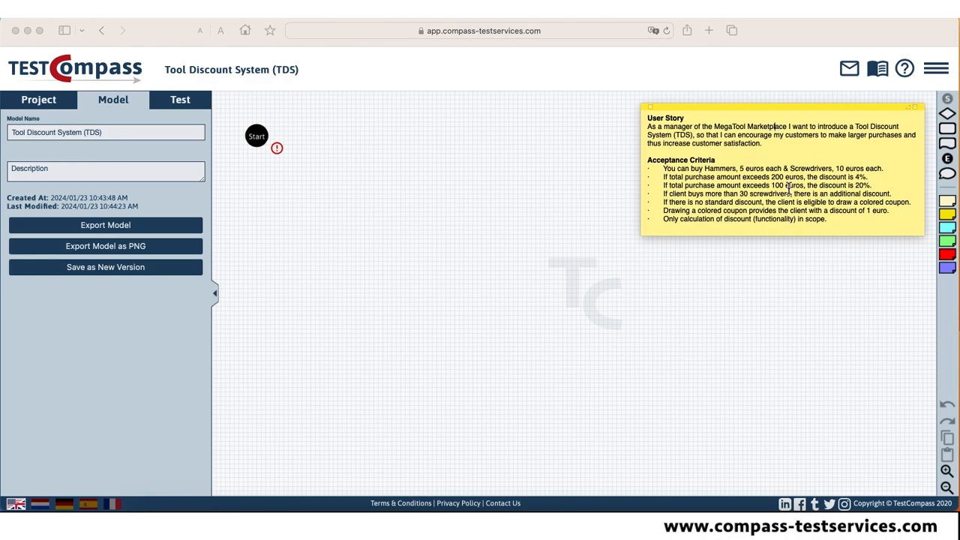
click(829, 304)
Add a light blue action/state node just below the Start node and label it "Start Tool Discount System (TDS)".
drag(947, 129, 263, 199)
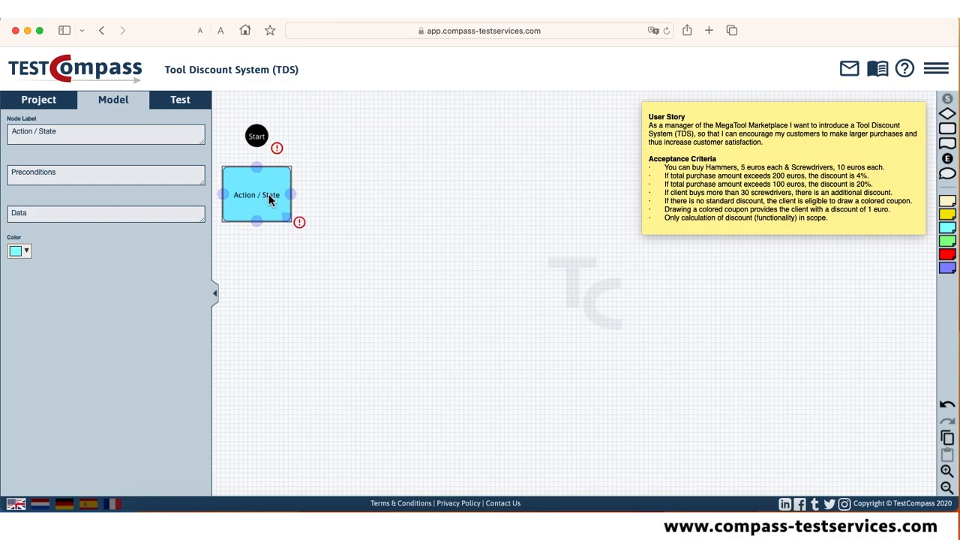
drag(78, 136, 3, 125)
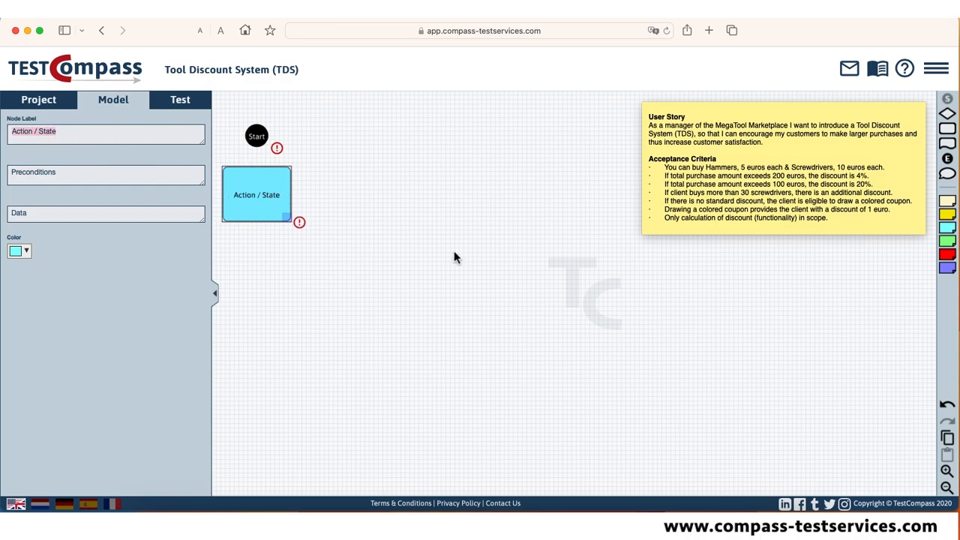
text(S)
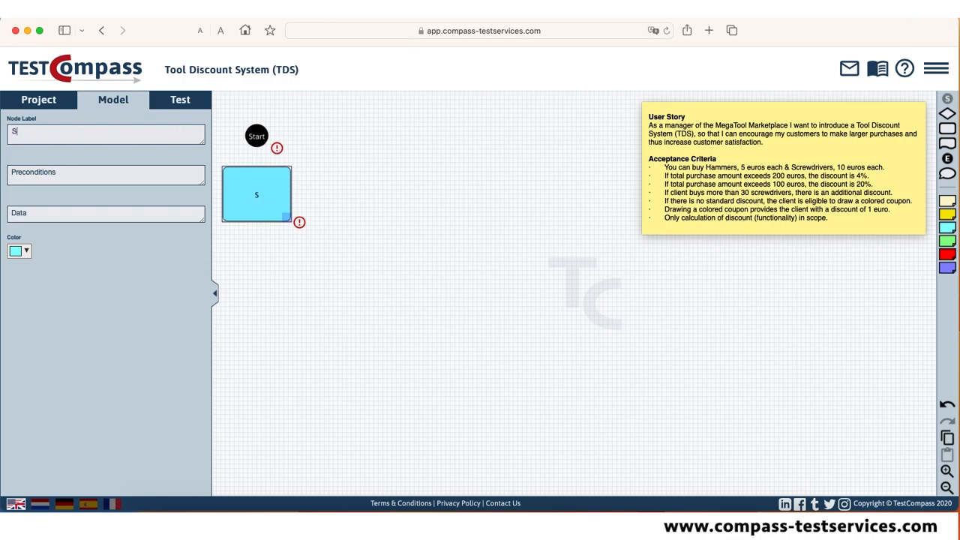
text(tart Tool Discoun)
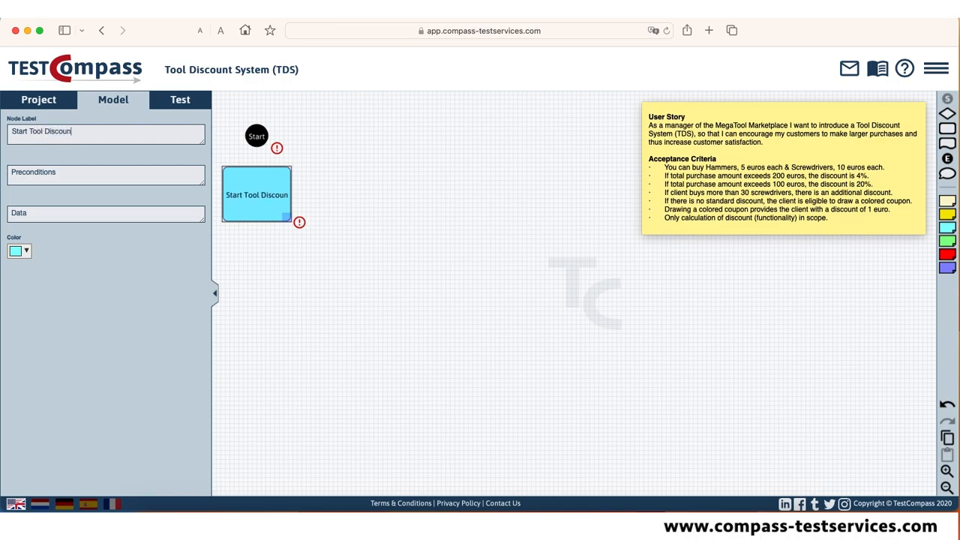
text(t System)
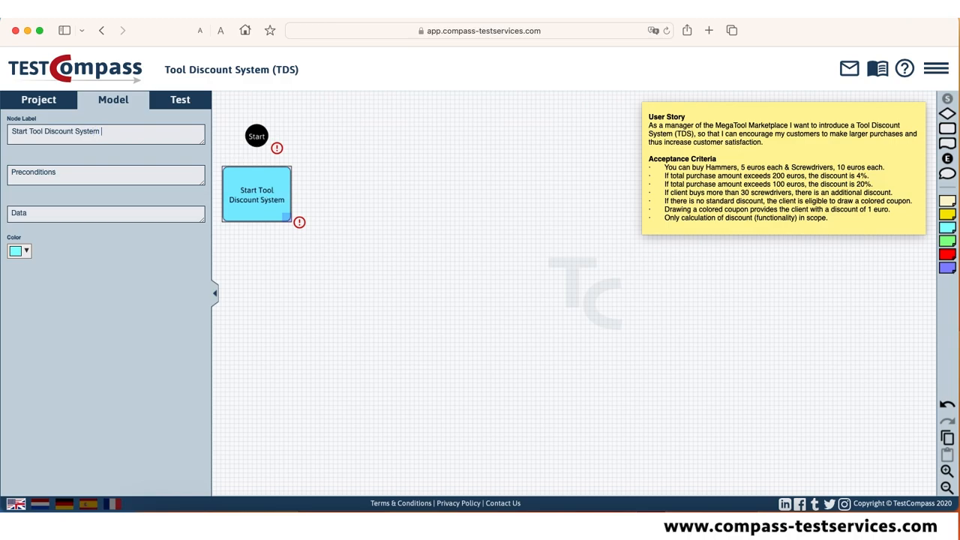
text( (TDS))
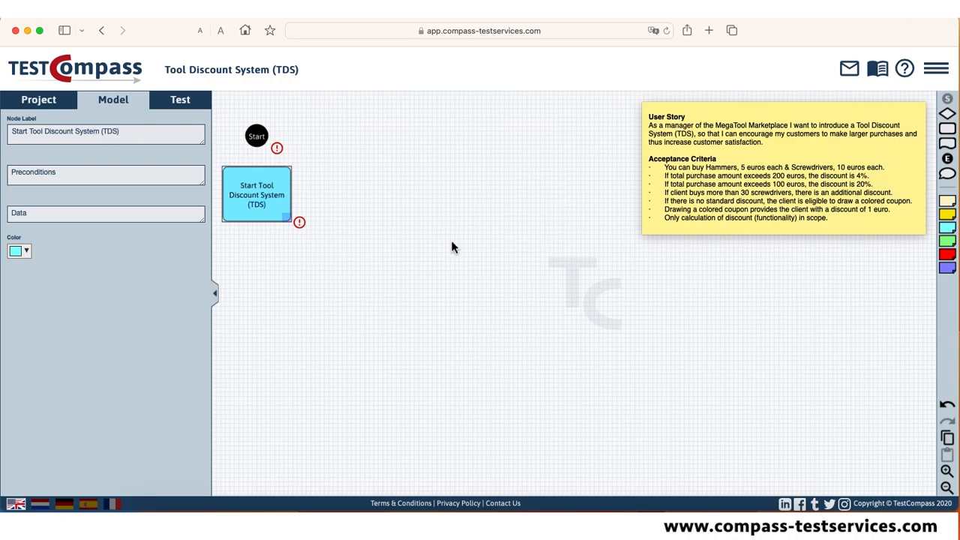
click(473, 265)
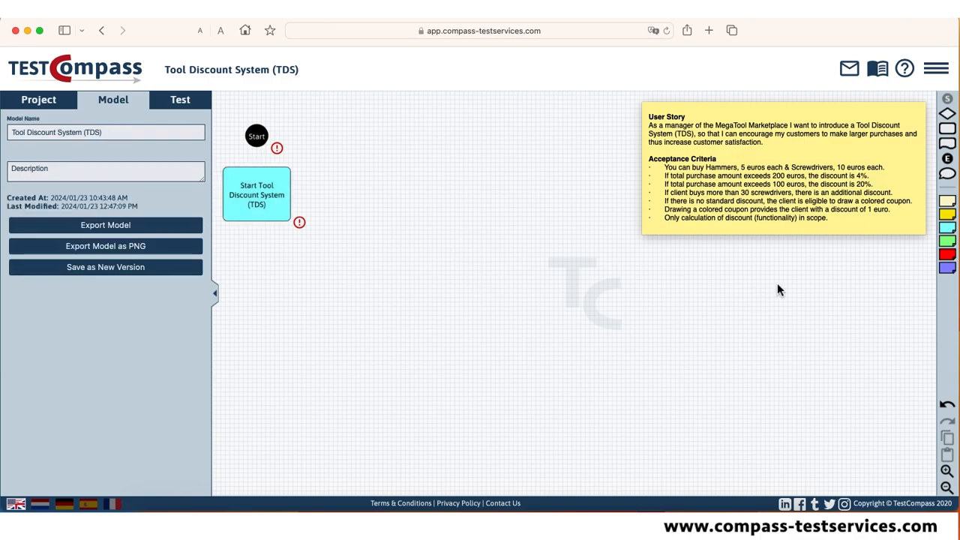
Add a comment above the action node reading "Features such as user authentication, application startup procedures out of scope".
drag(948, 173, 305, 154)
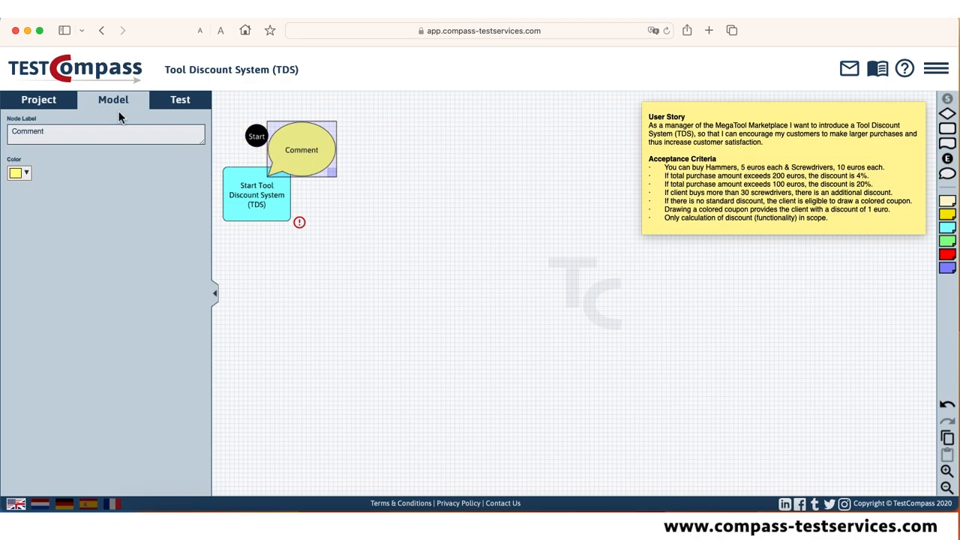
double_click(32, 133)
text(Features such as user authentication, appli)
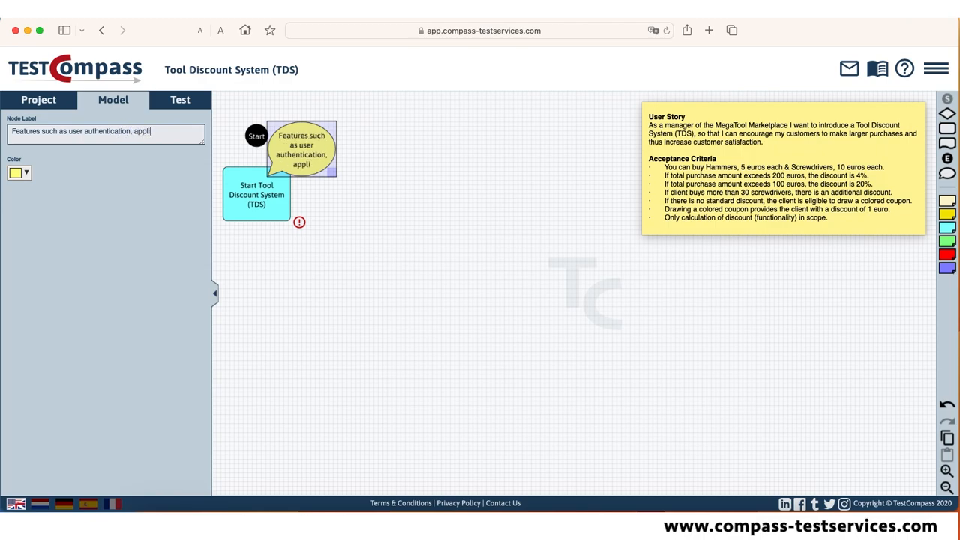
text(cation startup procedures)
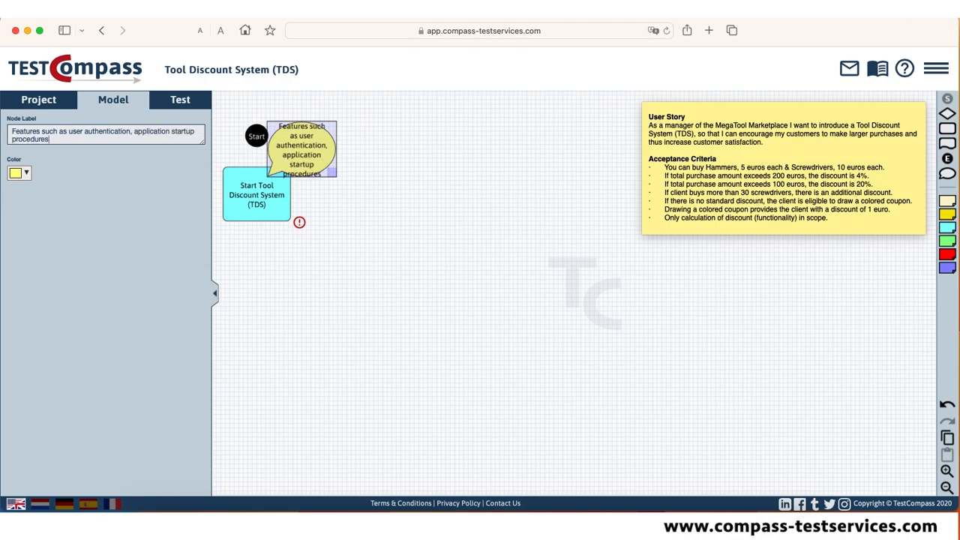
text( out of scope)
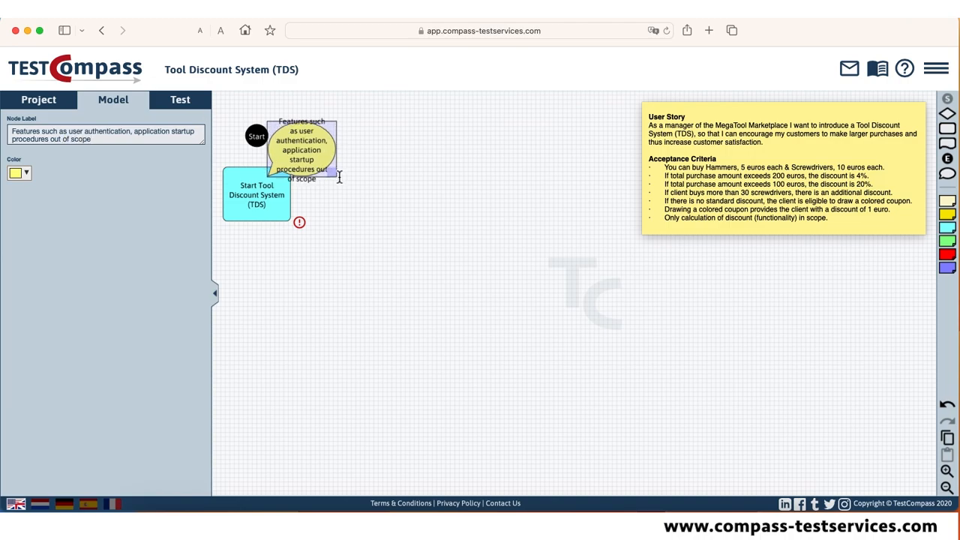
Enlarge the out-of-scope comment to fit its text and shift it slightly away from the Start node.
drag(339, 177, 348, 184)
drag(311, 155, 337, 154)
click(393, 273)
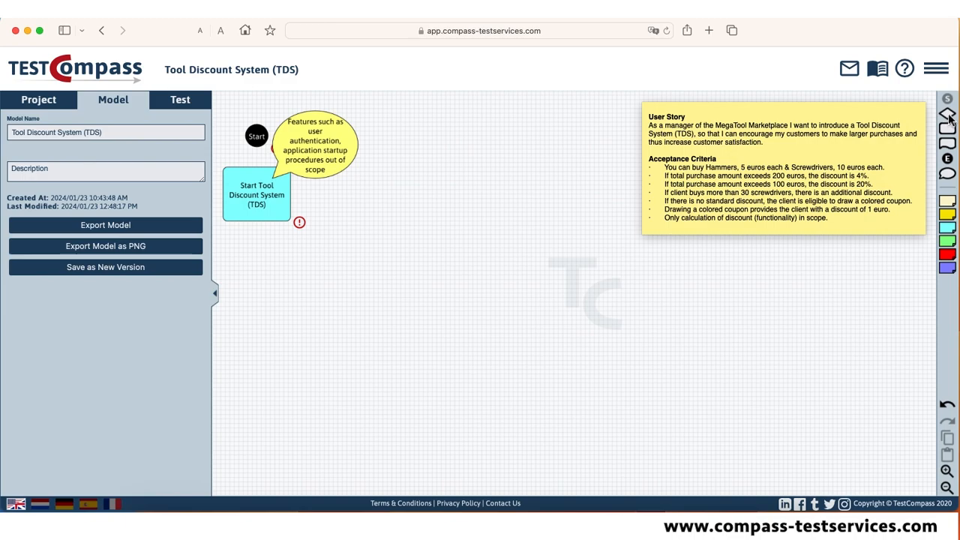
Add a decision node beside the action node, connect the action node to it, and label it "Total > 200 euro?".
drag(947, 114, 391, 195)
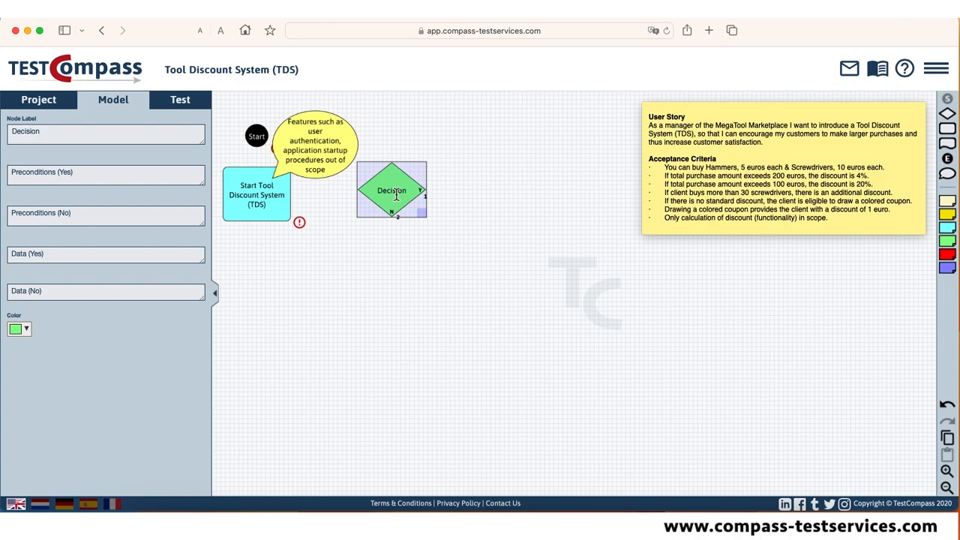
drag(293, 191, 393, 197)
double_click(31, 133)
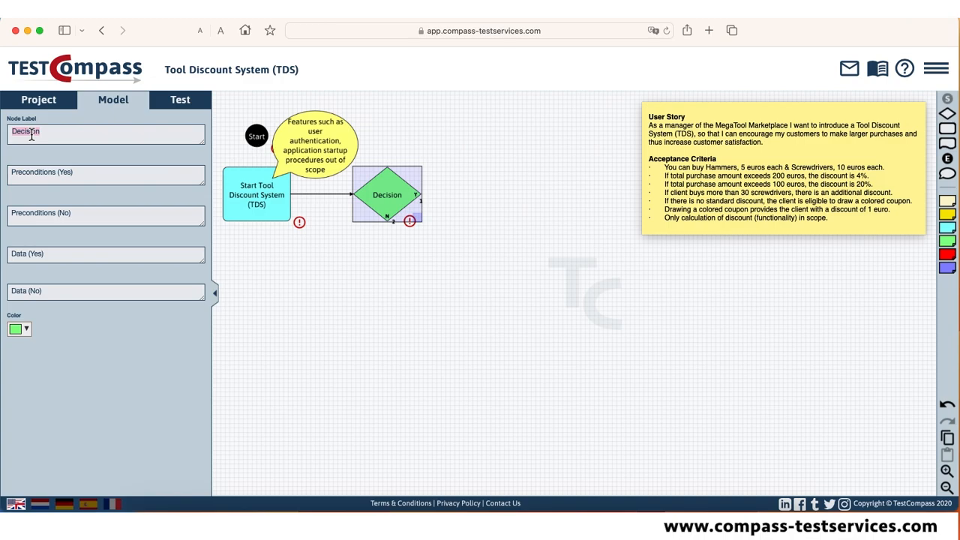
text(Total > 200 euro?)
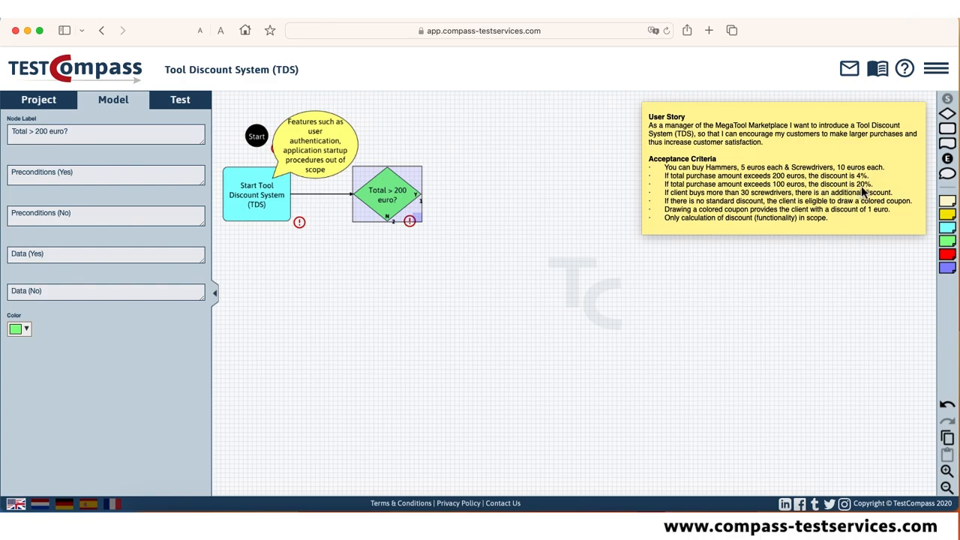
Add a second decision node labelled "Total > 100 euro?" and connect the Yes output of "Total > 200 euro?" to it.
drag(947, 114, 489, 199)
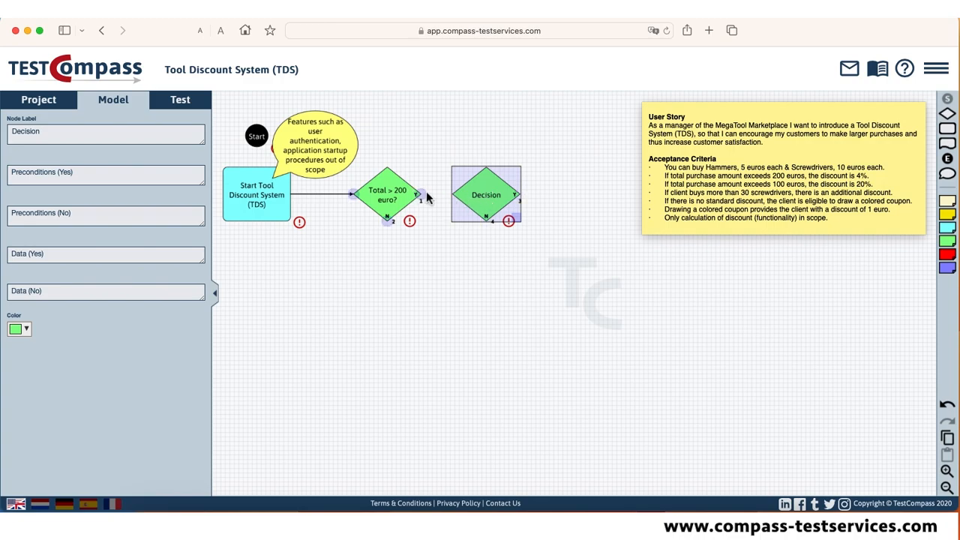
drag(419, 196, 454, 195)
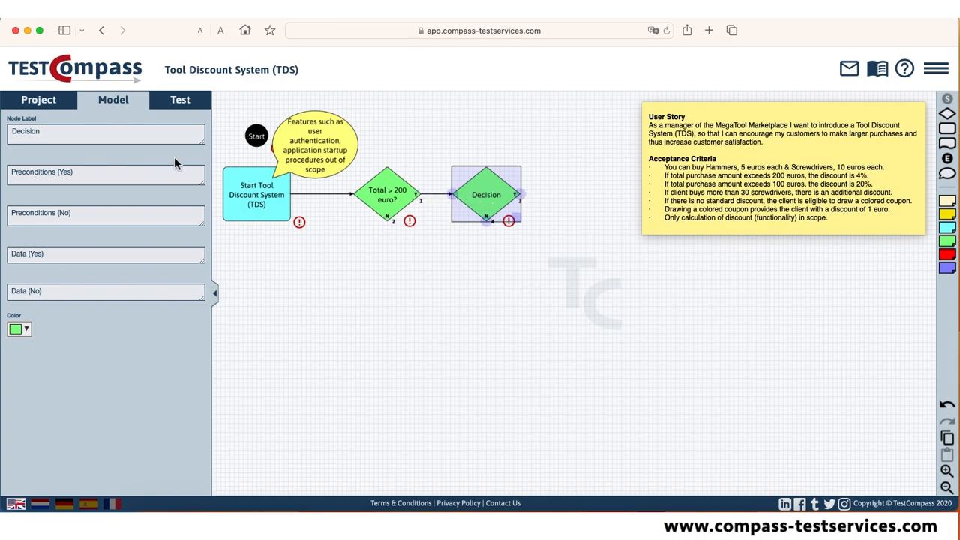
double_click(25, 138)
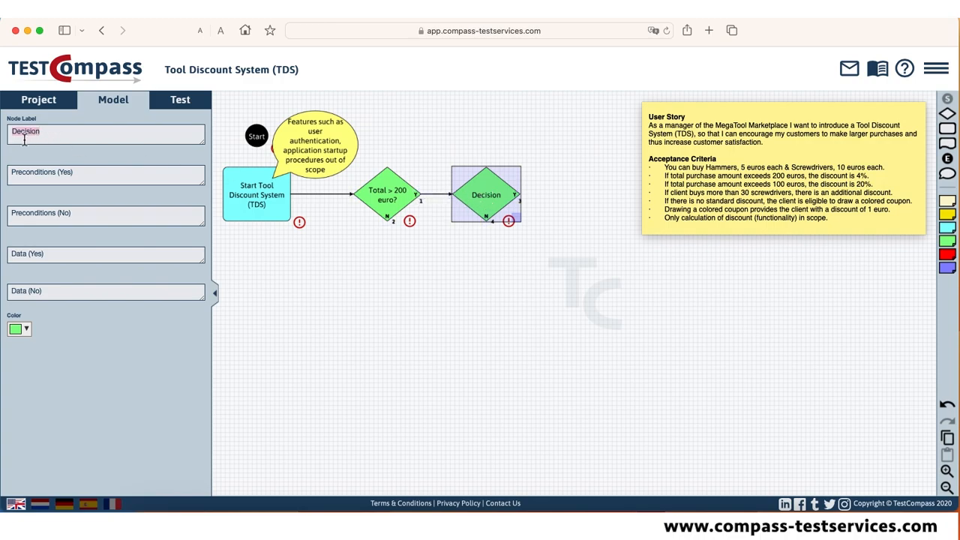
text(Total > 100)
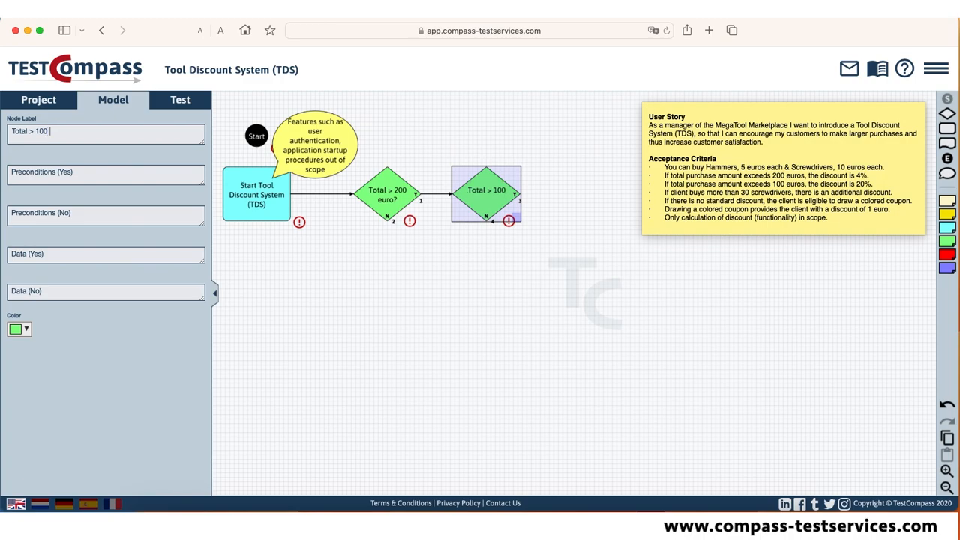
text( euro?)
Add a comment at "Total > 100 euro?" reading "Is this correct? 4% discount over > 200 euro and 20% discount over > 100 euro?".
drag(947, 173, 529, 160)
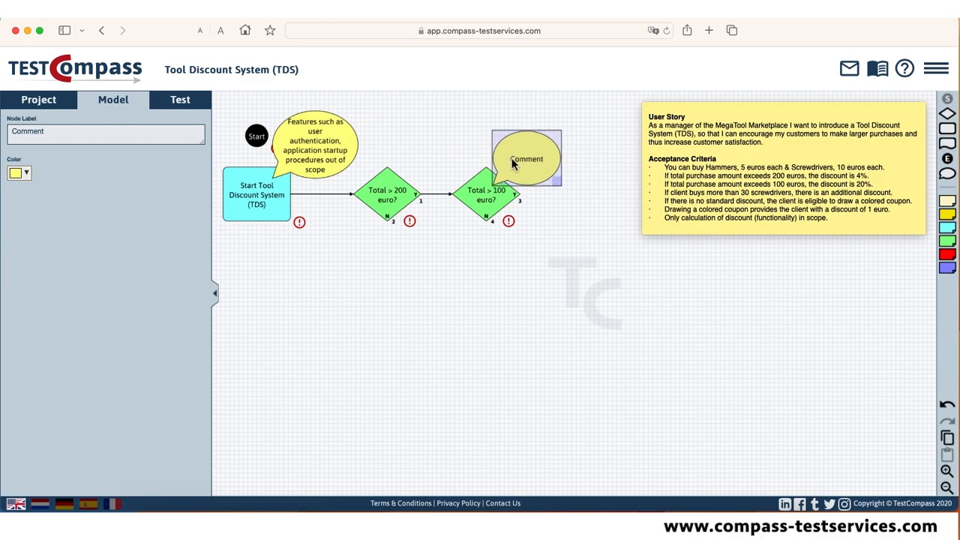
double_click(32, 135)
text(Is this correct? 4% o)
key(BackSpace)
text(discount over > 200 eu)
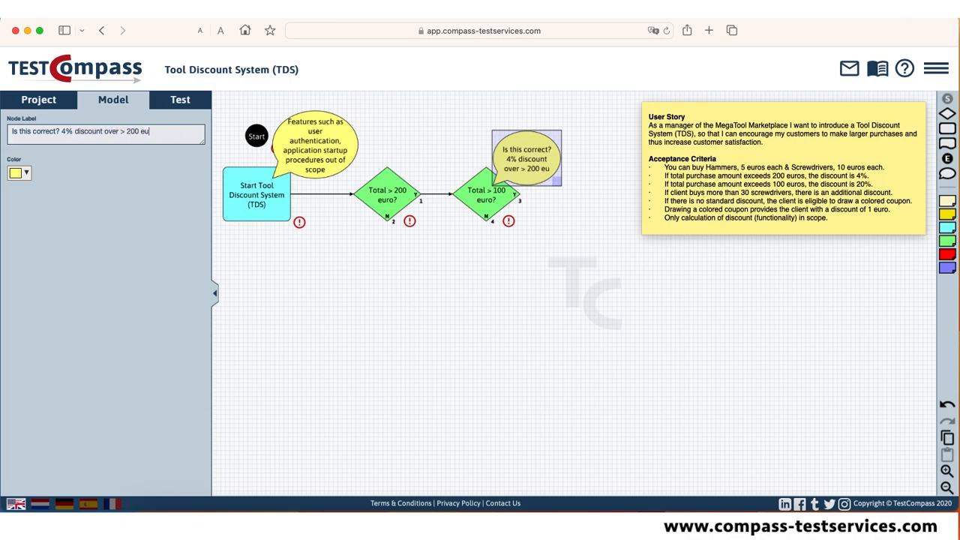
text(ro and 20% discount over > 100 euro?)
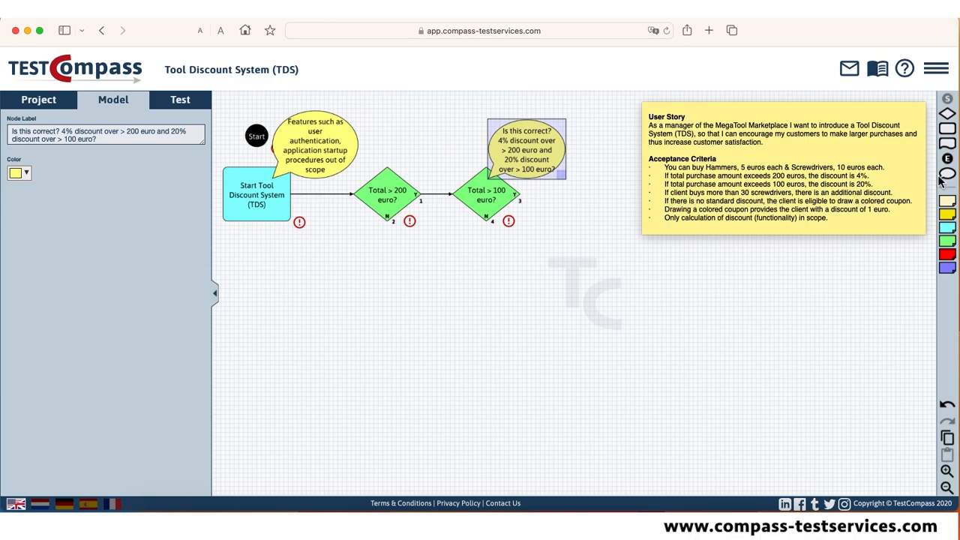
Add a third decision node labelled "In buy > 30 screwdrivers?" and connect the Yes output of "Total > 100 euro?" to it.
drag(947, 114, 598, 195)
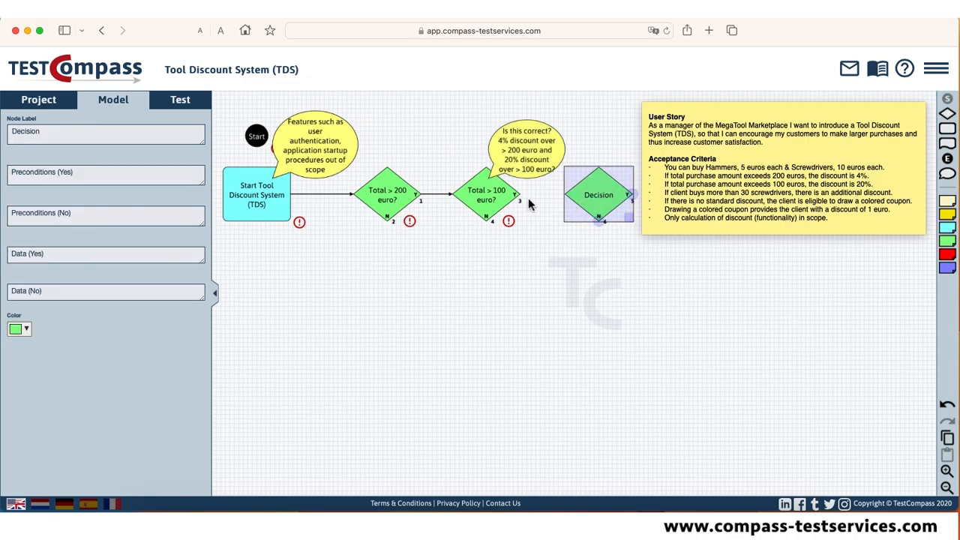
drag(525, 195, 591, 195)
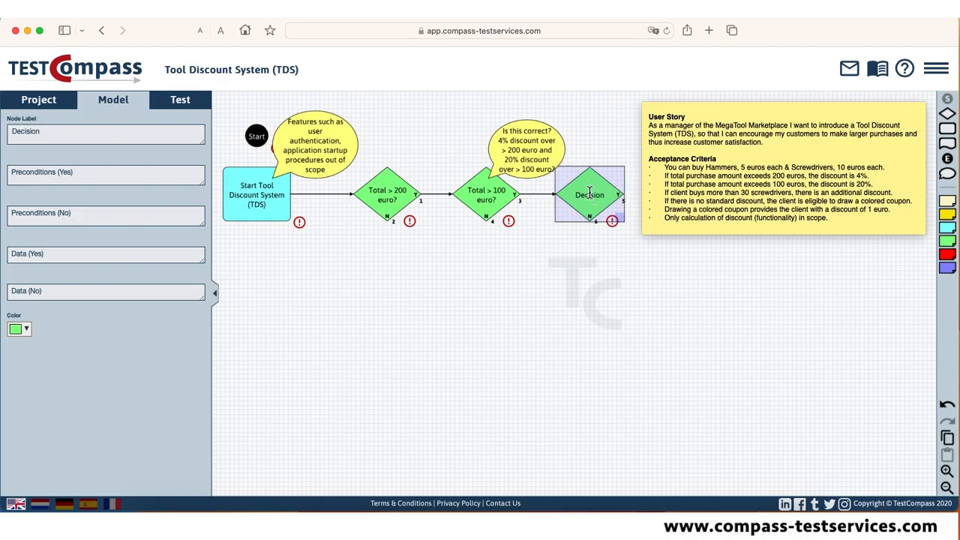
double_click(32, 138)
text(In buy > 30 screwdrivers?)
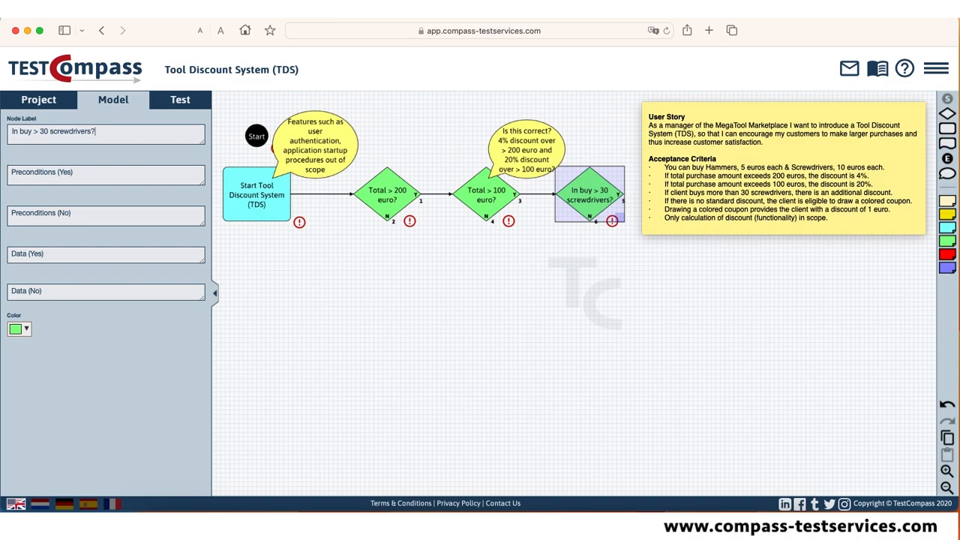
Add a comment at "In buy > 30 screwdrivers?" reading "What is the % of the additional discount?".
click(592, 342)
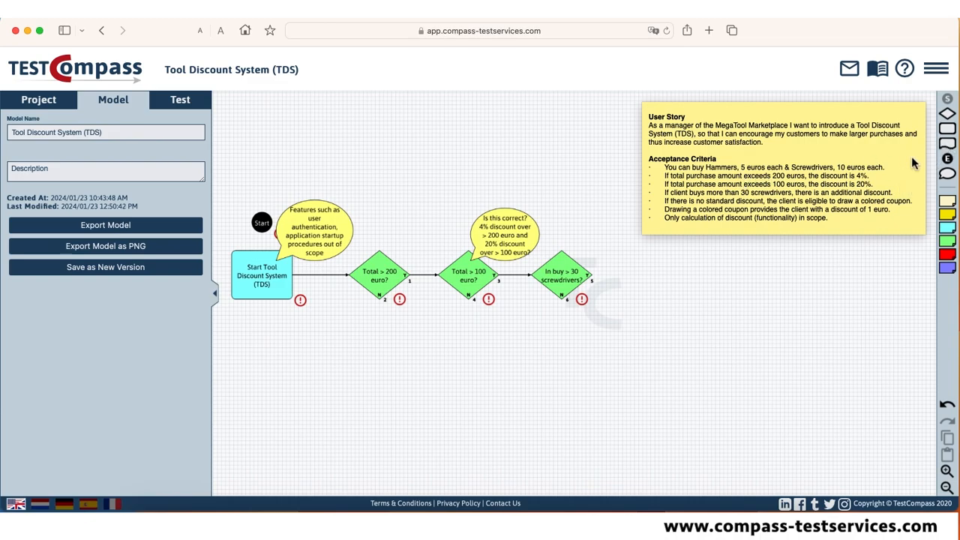
click(798, 202)
drag(797, 197, 603, 240)
double_click(32, 132)
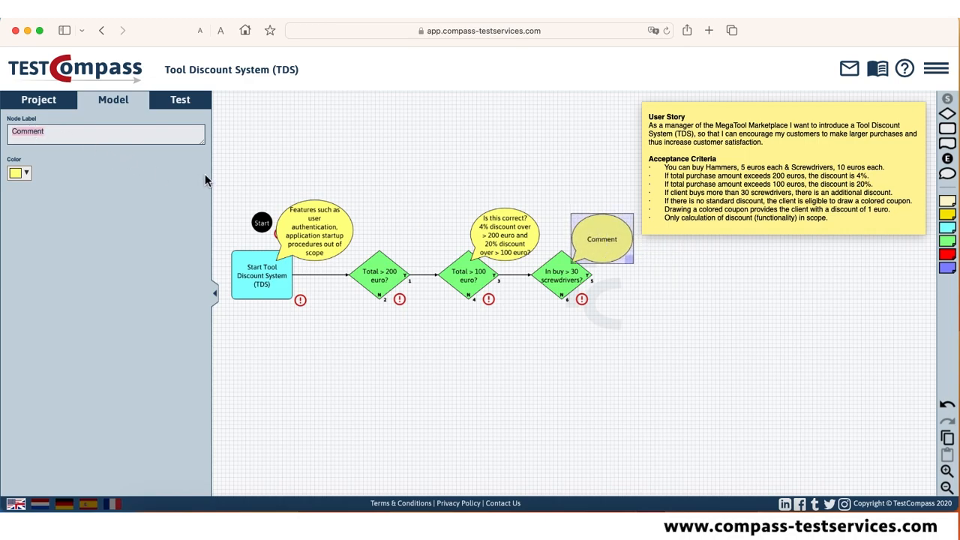
text(What is the % of the additional discount?)
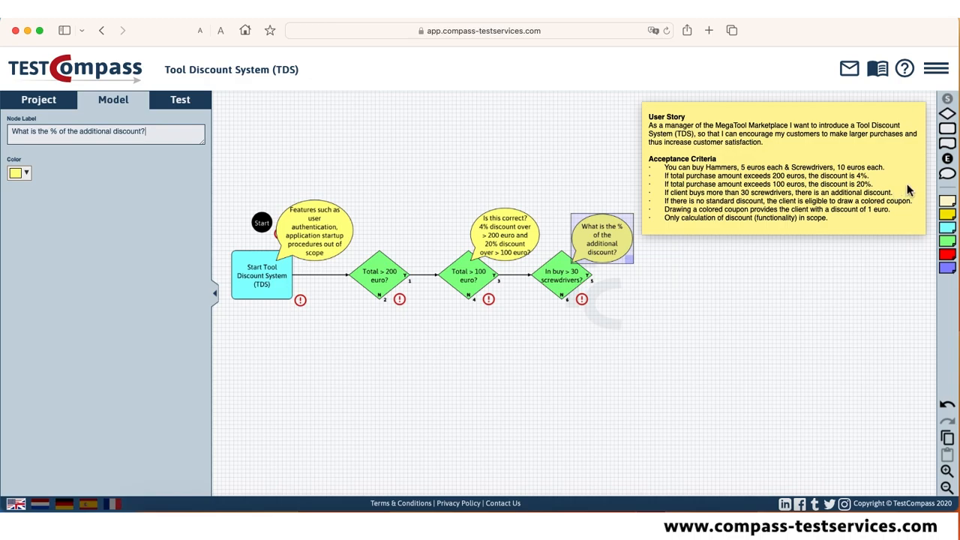
Add a result node labelled "Discount = 20% + ? %" and connect the Yes output of "In buy > 30 screwdrivers?" to it.
drag(950, 147, 668, 281)
drag(590, 276, 638, 275)
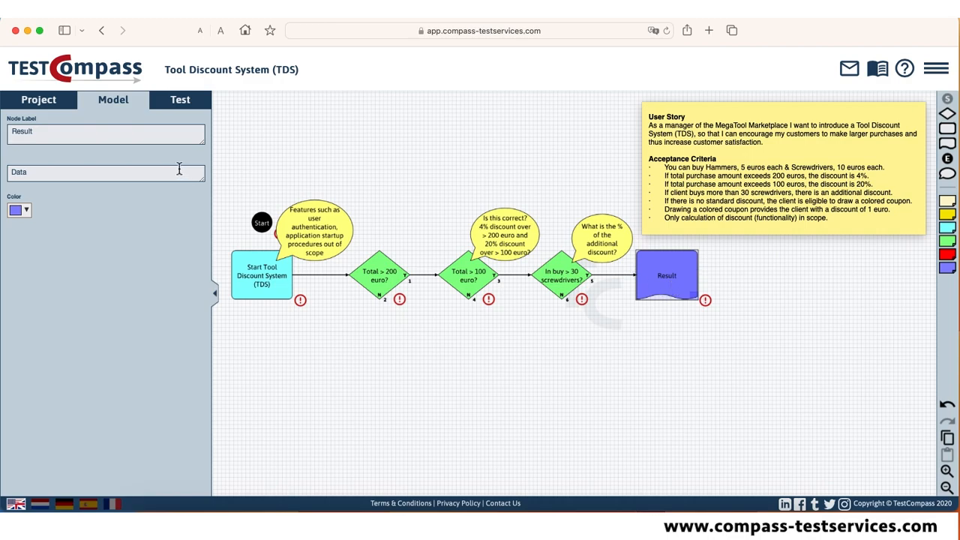
double_click(26, 132)
text(Discount = 20% + ? %)
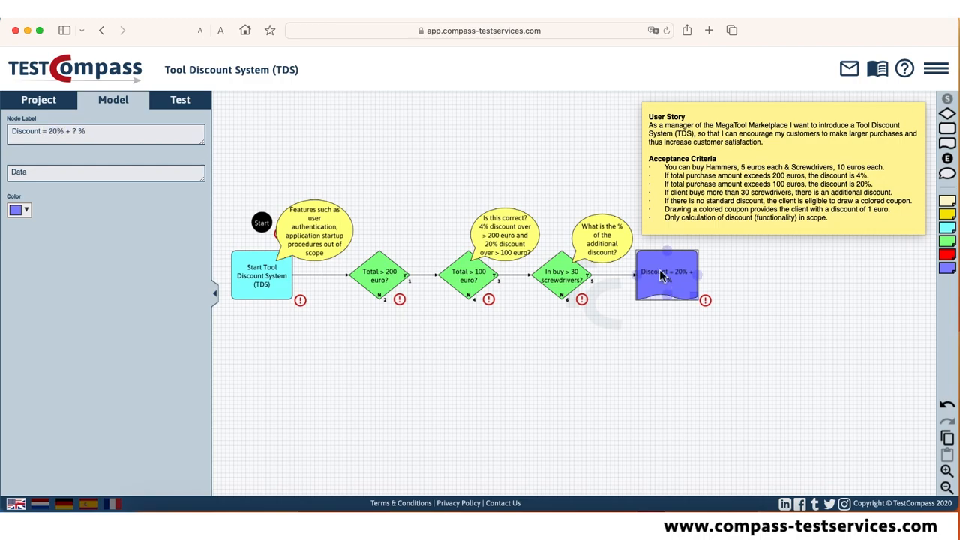
click(827, 283)
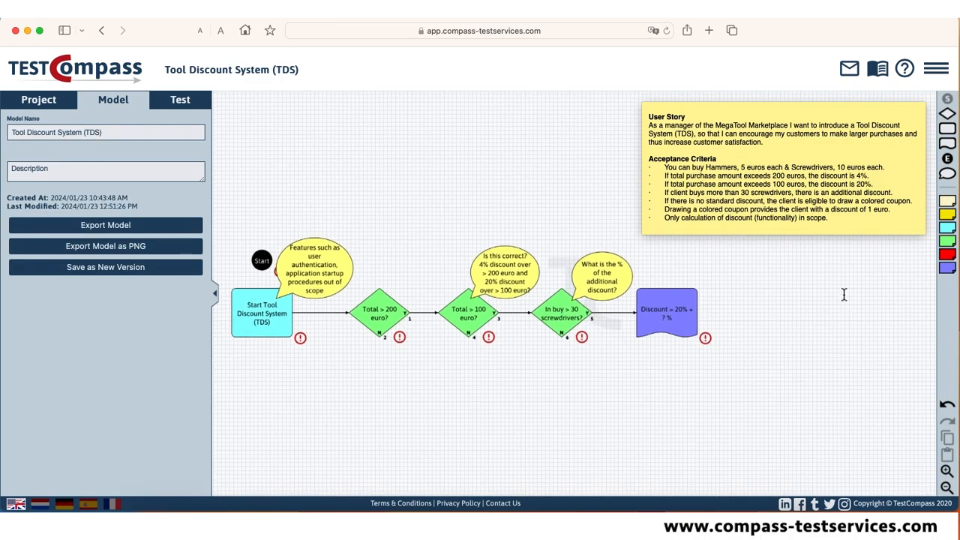
Add a comment at the "Discount = 20% + ? %" result reading "Assumption: no stack discount. Is that corect?".
drag(947, 175, 708, 278)
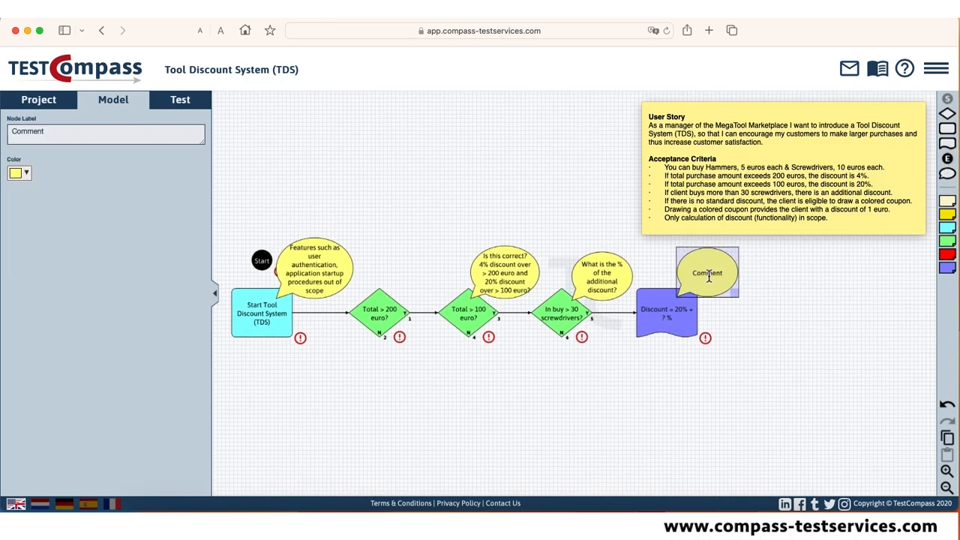
double_click(22, 131)
text(Assumption: no )
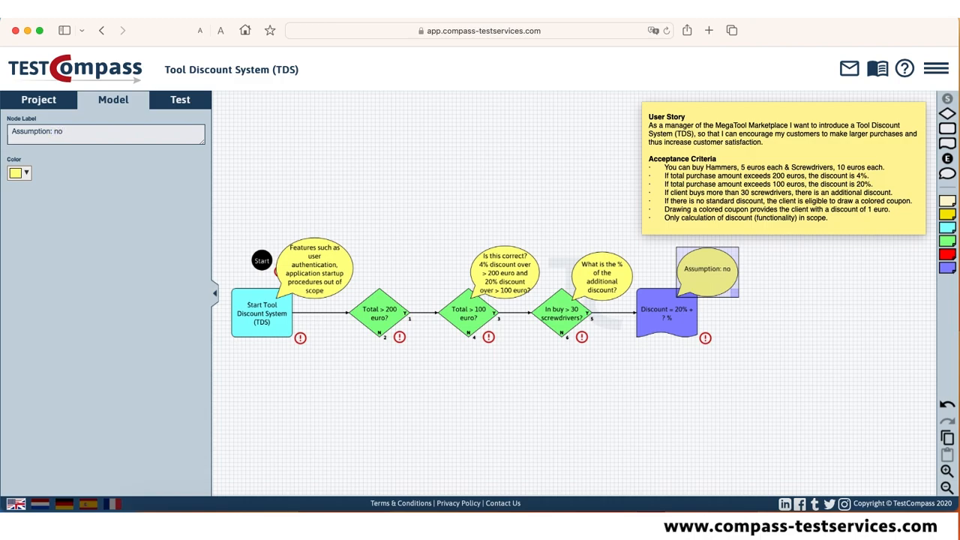
text(stack discount. Is tha)
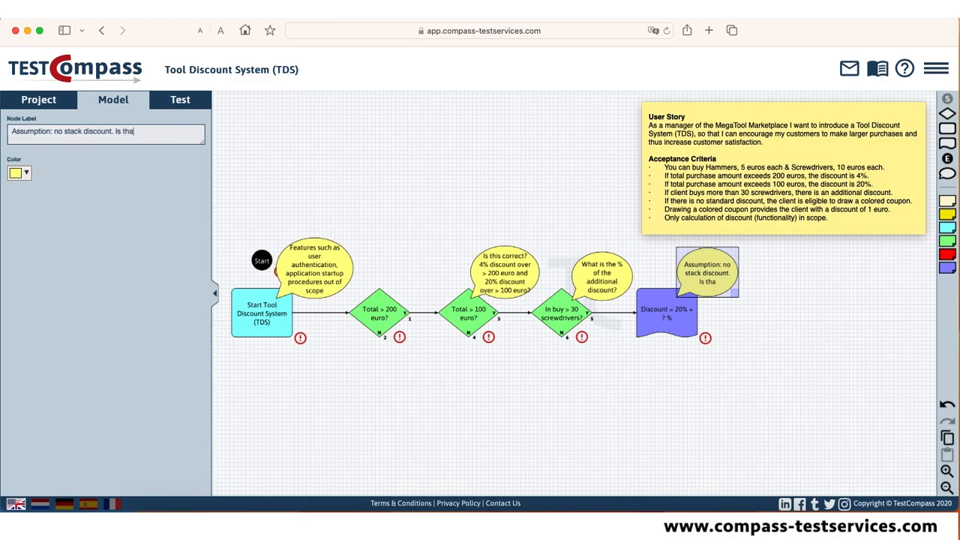
text(t corect?)
click(753, 342)
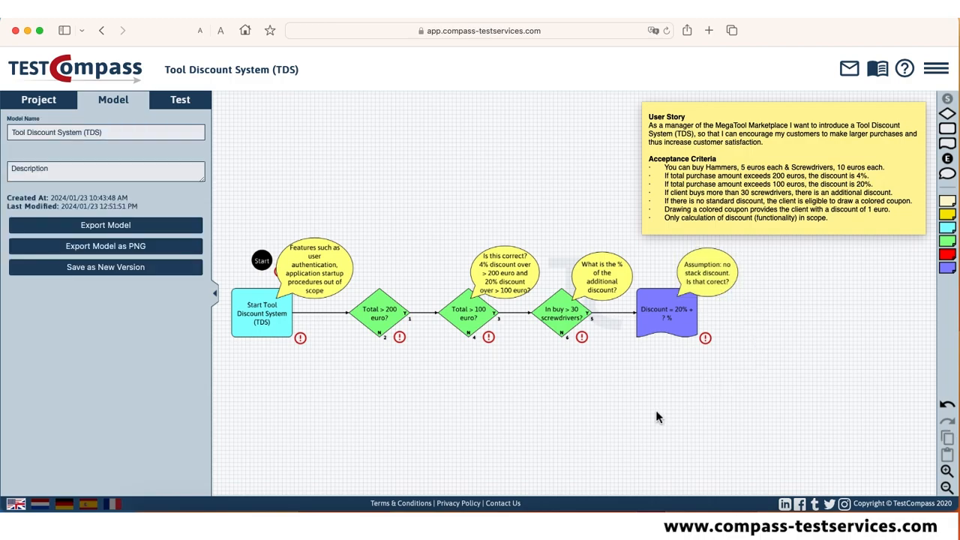
Copy "Total > 200 euro?" below the original, connect the original's No output to the copy, and relabel the copy "Total = 200 euro?".
drag(498, 411, 499, 402)
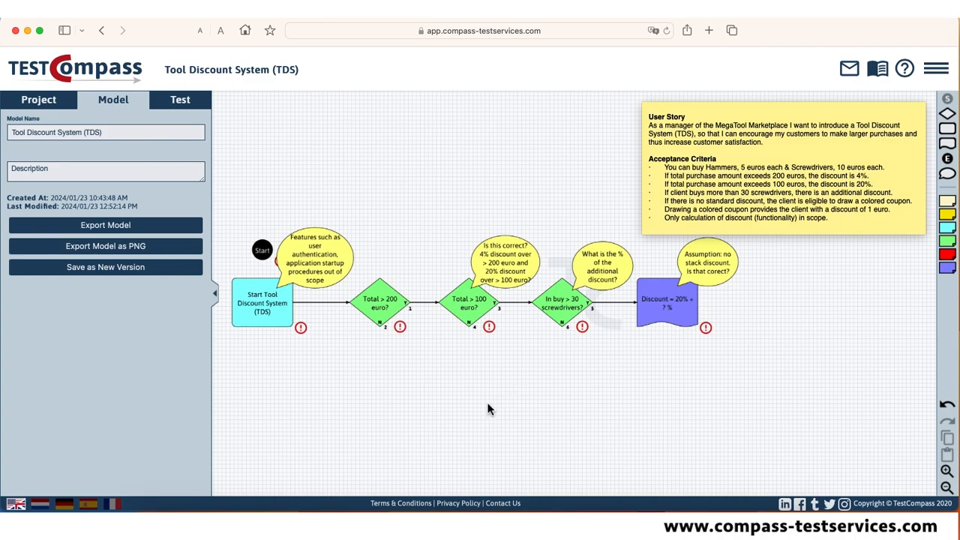
click(390, 313)
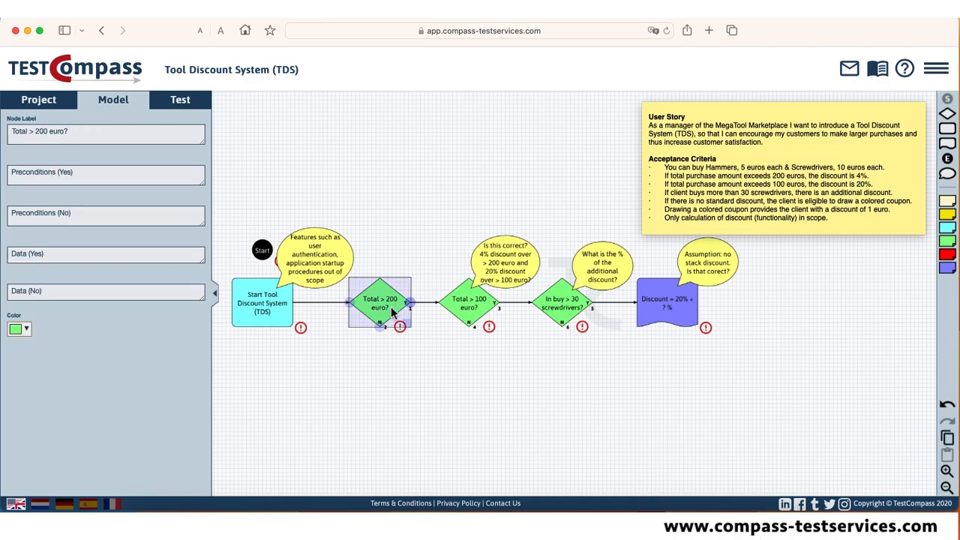
click(947, 441)
click(951, 459)
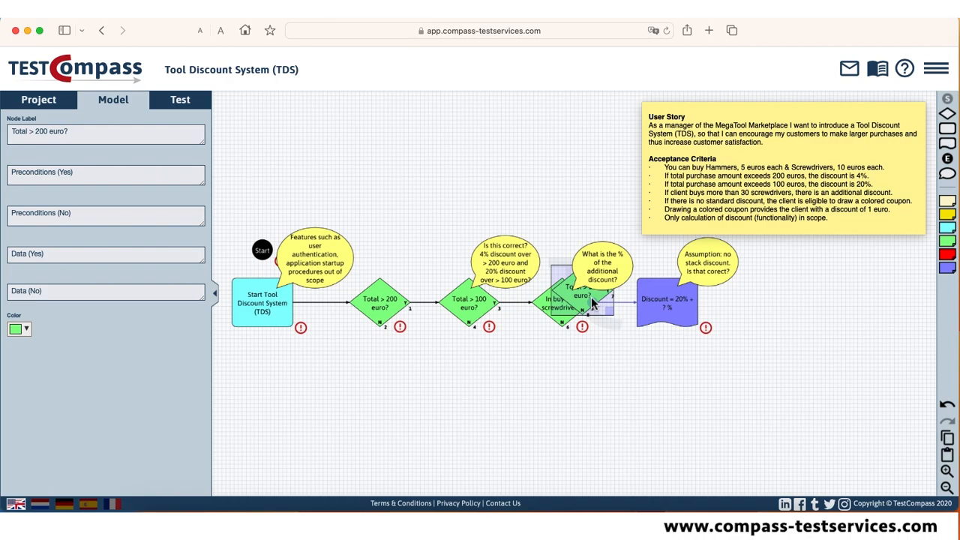
drag(592, 300, 390, 378)
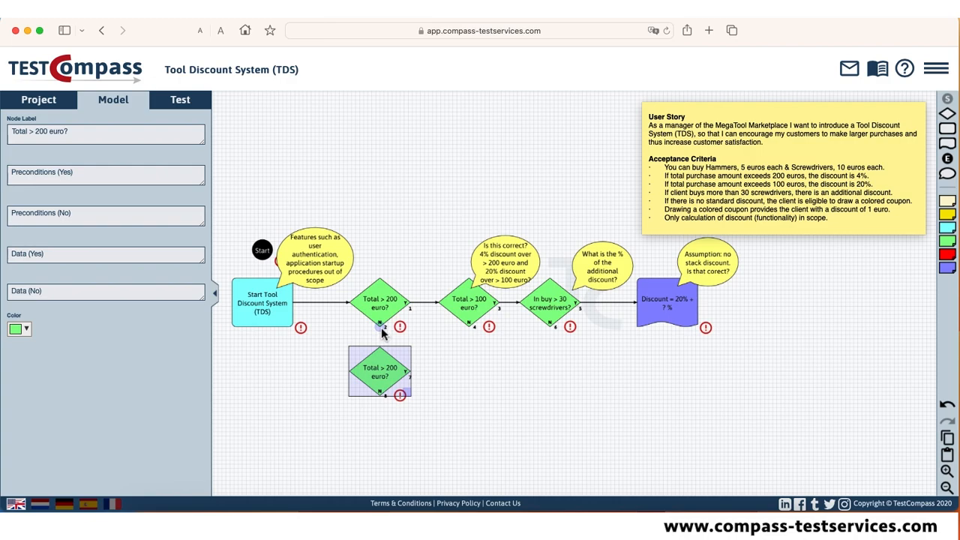
drag(380, 331, 381, 350)
key(BackSpace)
text(=)
Add an action node labelled "Total < 200 euro" below "Total = 200 euro?" and connect that decision's No output to it.
drag(949, 131, 383, 446)
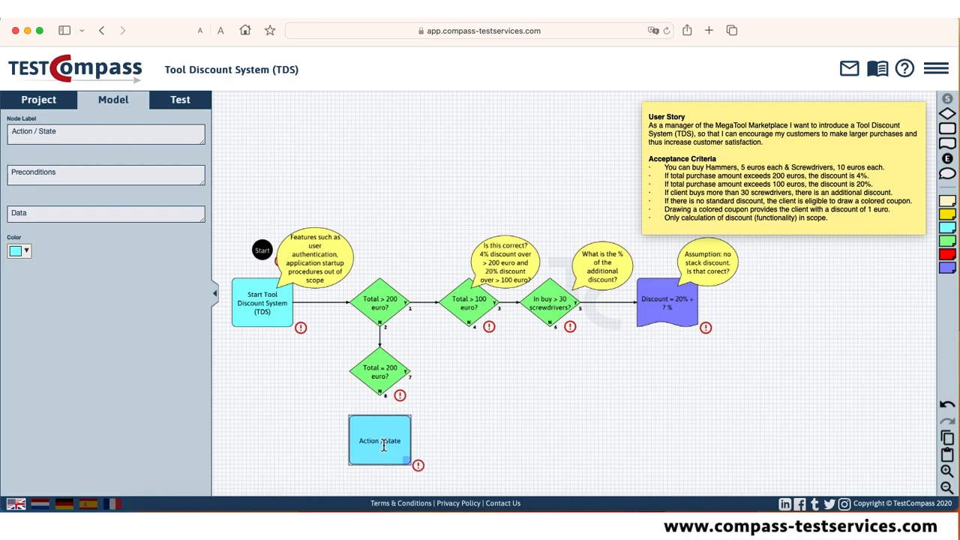
drag(381, 404, 390, 443)
drag(84, 135, 13, 129)
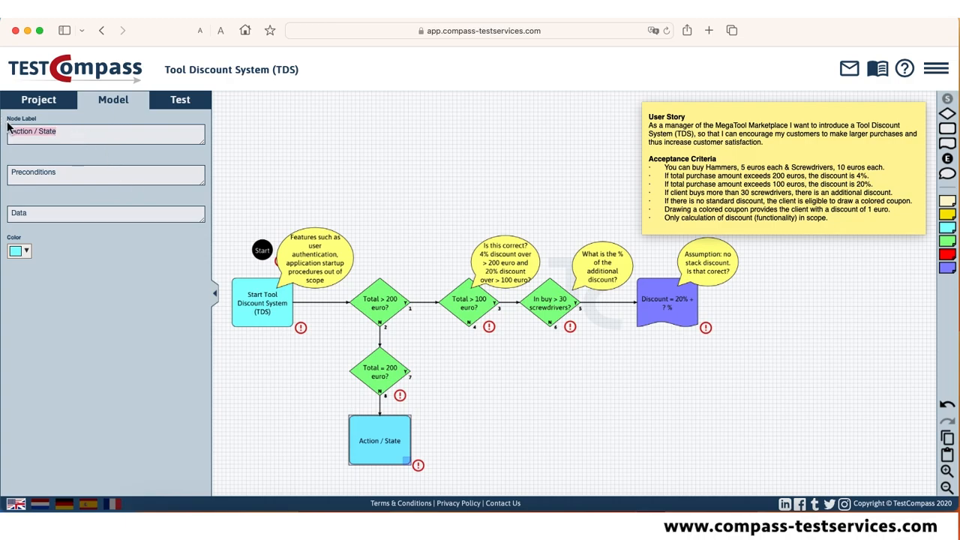
text(Total < 200 euro)
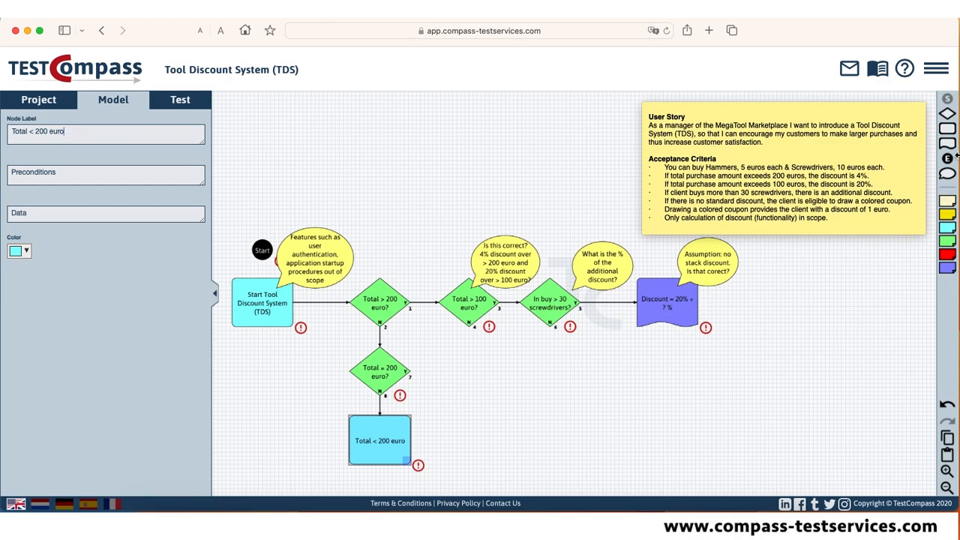
Add a result node labelled "Not possible to include > 30 screwdrivers" on the Yes output of "Total = 200 euro?".
drag(951, 148, 469, 371)
text(Not possible to include > 3)
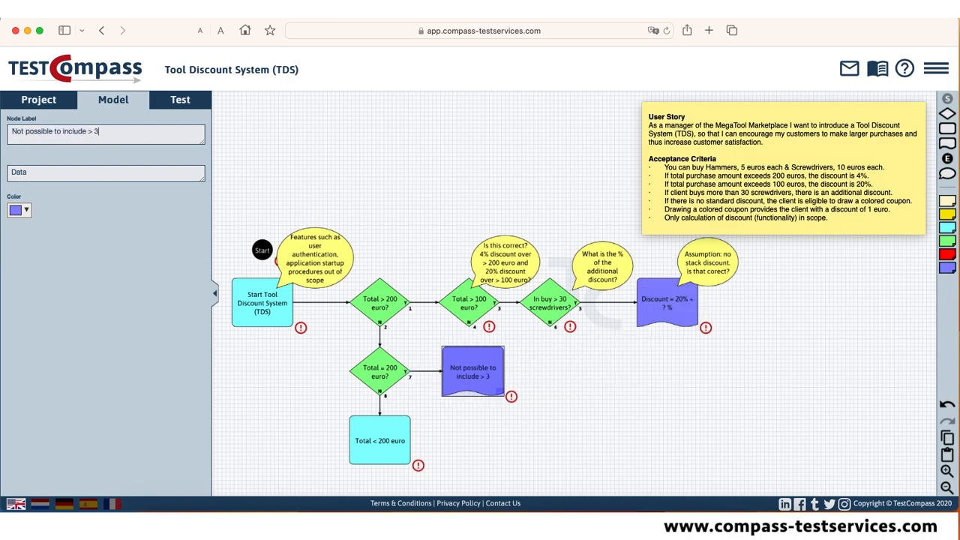
text(0 screwdrivers)
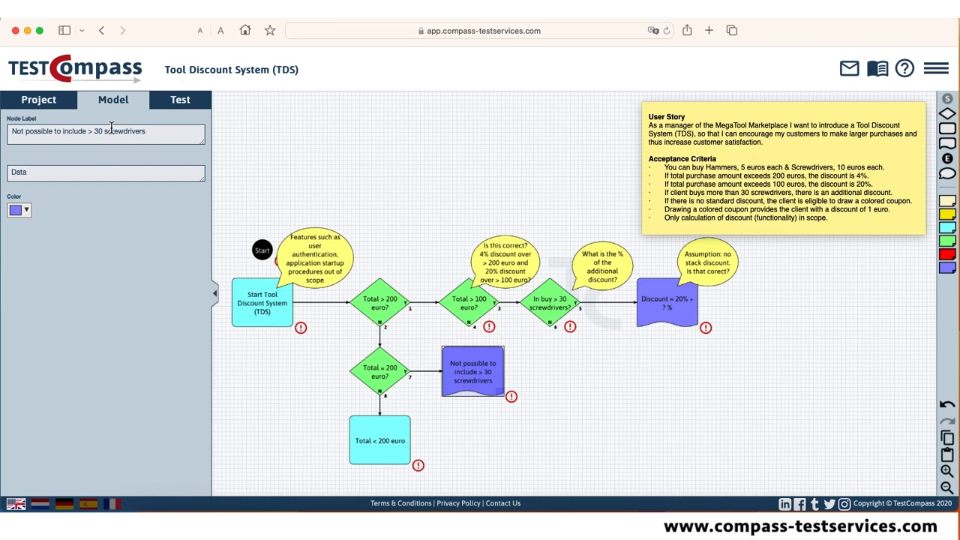
Add a result node labelled "Discount = 0%" below "Not possible to include > 30 screwdrivers" and connect the two.
drag(948, 144, 478, 439)
drag(474, 393, 473, 456)
double_click(451, 430)
text(Discount = 0%)
Move the whole branch starting at "Total > 100 euro?", with its comments, further away from "Total > 200 euro?".
drag(425, 211, 751, 363)
drag(481, 304, 602, 304)
drag(631, 403, 636, 397)
Add a comment at "Discount = 0%" reading "Only additional discount when total buy > 300 euro?".
click(947, 174)
drag(609, 338, 538, 413)
double_click(23, 135)
text(Only additional d)
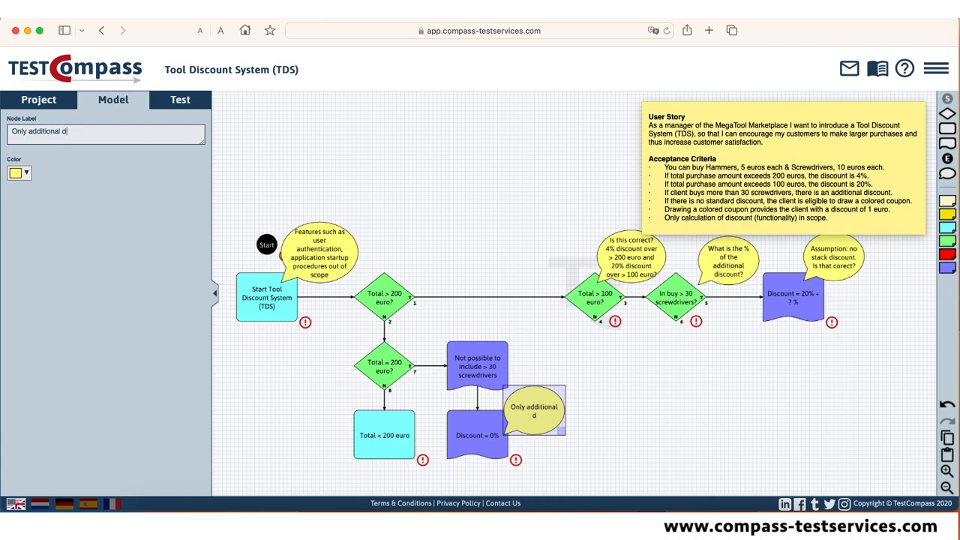
text(iscount when total buy > 300 euro?)
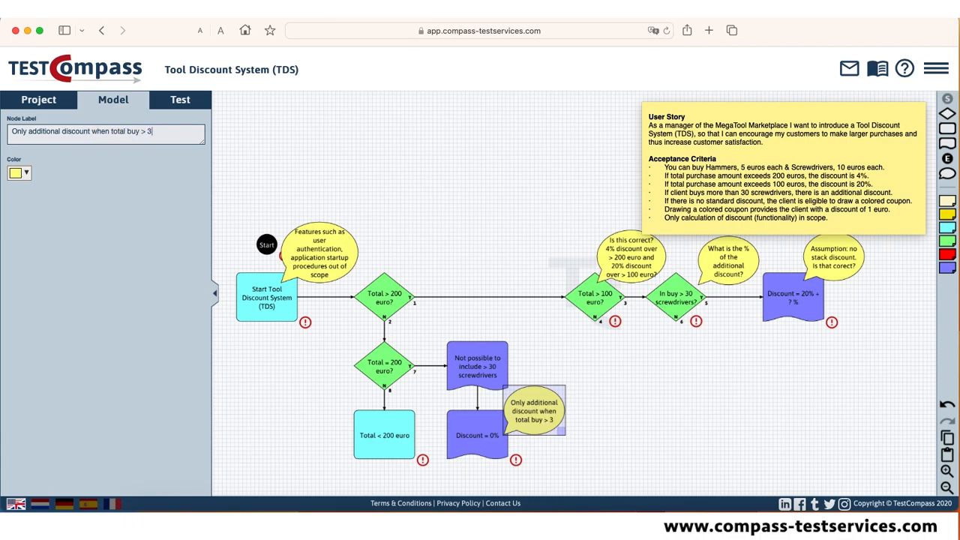
click(619, 441)
Add a decision node labelled "Draw a coupon?" below "Discount = 0%" and connect that result to it.
scroll(629, 432, down, 1)
drag(699, 397, 649, 378)
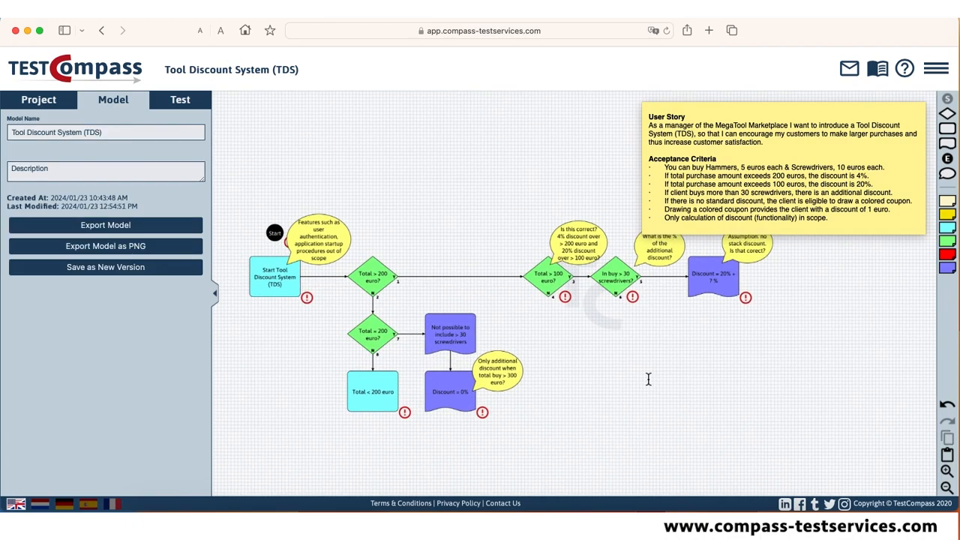
click(947, 114)
drag(371, 442, 449, 441)
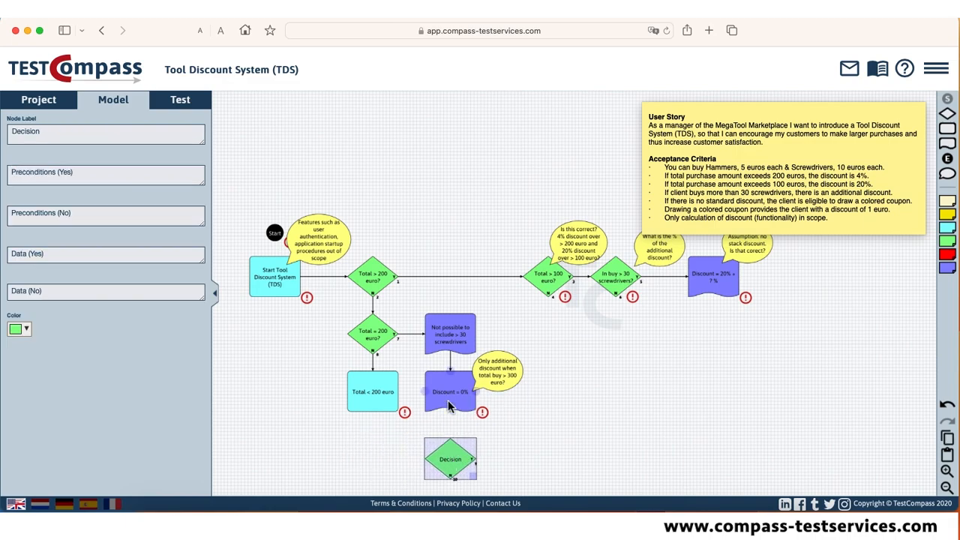
double_click(29, 132)
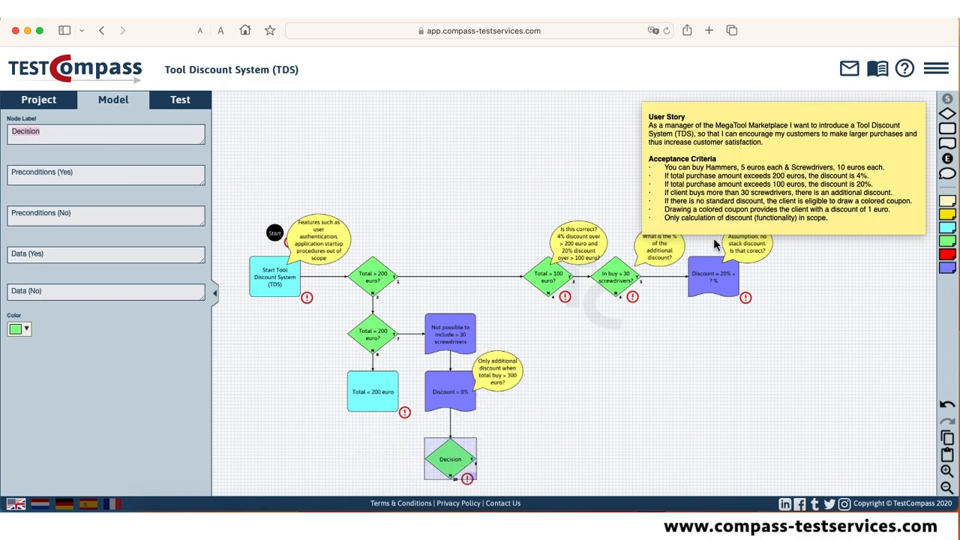
text(Draw a coupon?)
click(430, 123)
Add a result node labelled "Discount remains 0%" and connect the No output of "Draw a coupon?" to it.
scroll(605, 311, down, 3)
drag(949, 144, 426, 427)
drag(422, 375, 423, 402)
double_click(27, 132)
text(Discount remains 0%)
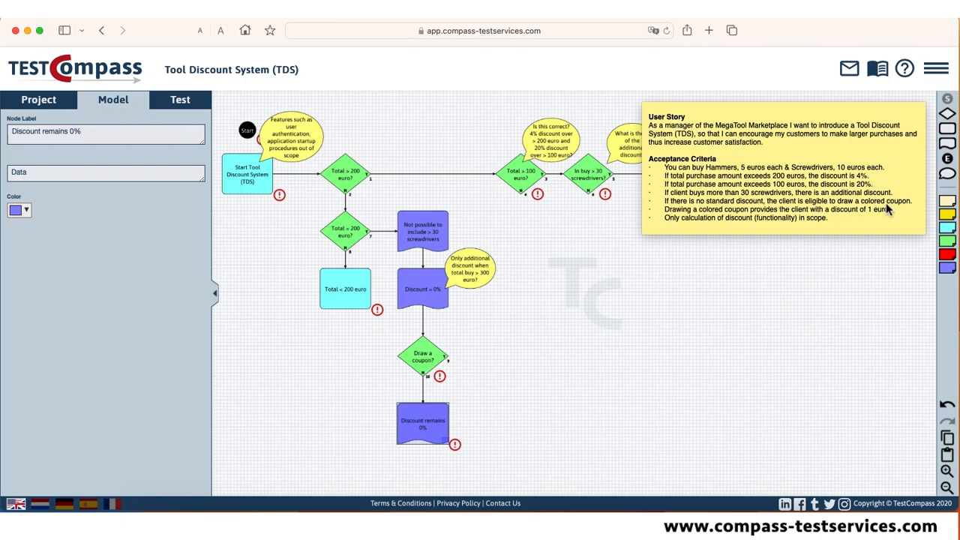
Add a decision node labelled "Draw a colored coupon?" and connect the Yes output of "Draw a coupon?" to it.
drag(947, 114, 527, 356)
drag(448, 358, 517, 356)
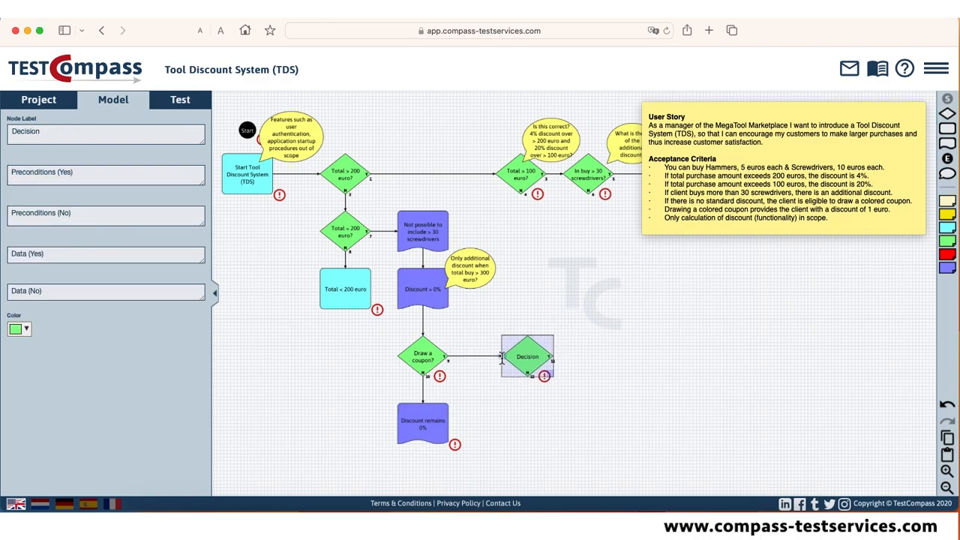
double_click(33, 135)
text(Drwa a colored coupon?)
click(467, 366)
Add a comment at "Draw a coupon?" reading "How does this work in the app?".
mouse_move(947, 174)
mouse_down()
mouse_move(522, 323)
mouse_move(458, 332)
mouse_up()
double_click(28, 132)
text(Ho)
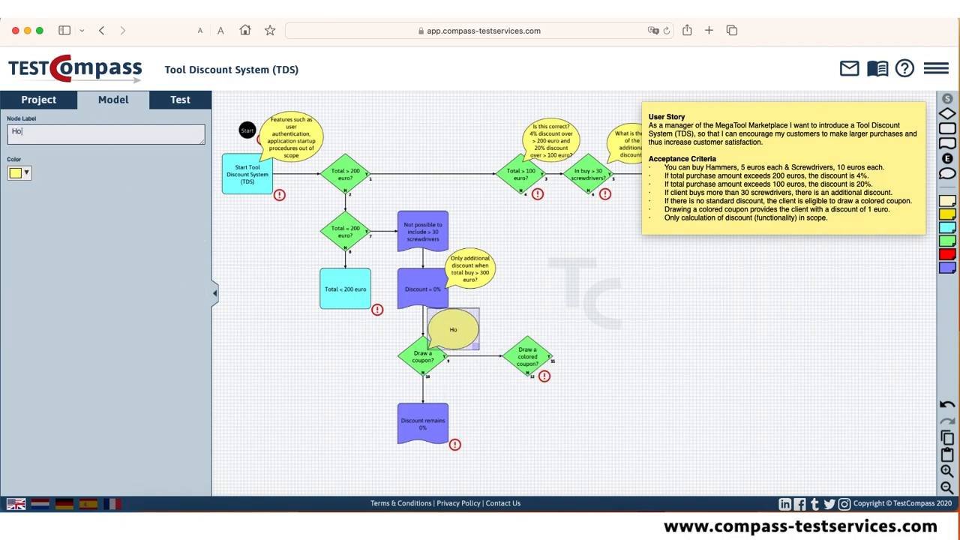
text(w does this work in the app?)
Move the two coupon decisions, their comment and the "Discount remains 0%" result slightly further below "Discount = 0%".
click(399, 314)
drag(384, 300, 569, 445)
click(595, 343)
Add two comments at "Draw a colored coupon?" reading "Which color gives a discount?" and "What if you draw another color?".
mouse_move(947, 174)
mouse_down()
mouse_move(725, 293)
mouse_move(557, 334)
mouse_up()
double_click(31, 133)
text(Which color gives a discount?)
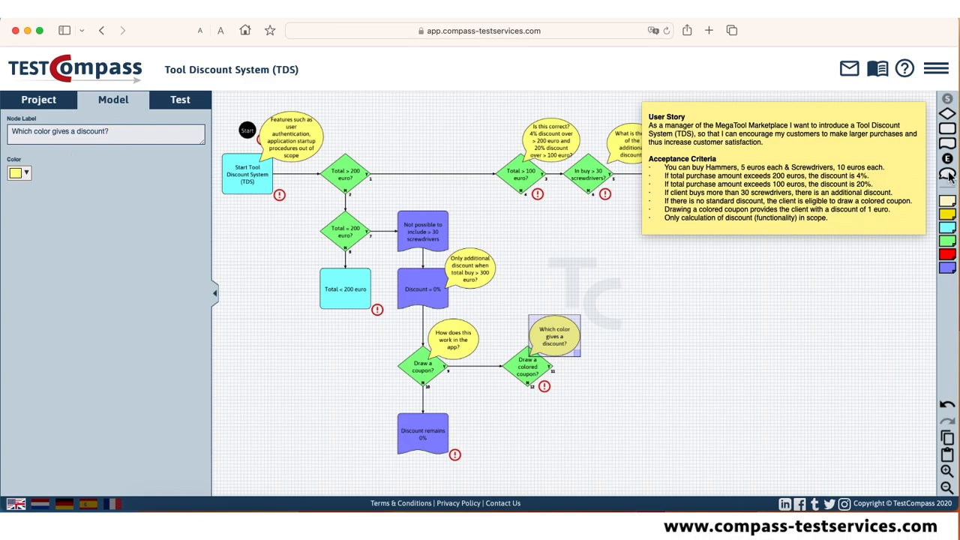
drag(947, 174, 593, 351)
double_click(31, 133)
text(W)
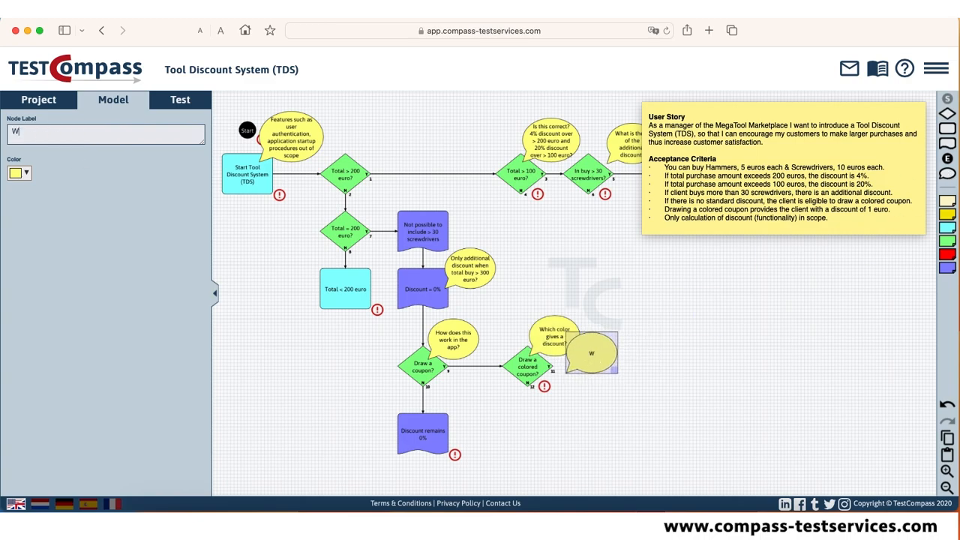
text(hat if you draw another color?)
Add a comment between the two coupon decisions, below their connector, reading "Which other colors are there?".
drag(947, 174, 489, 392)
double_click(31, 135)
text(Which other colors are there?)
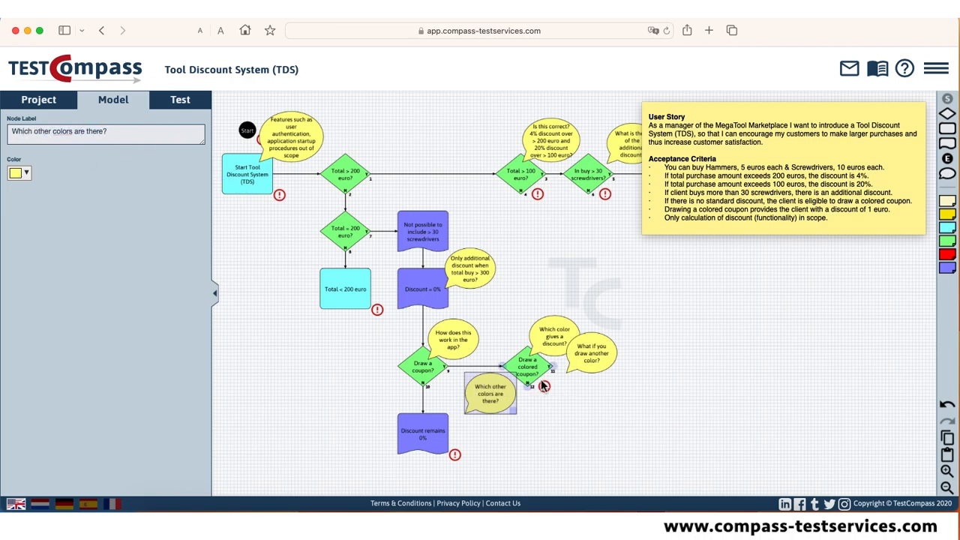
Add a result node labelled "Discount = 1 euro" and connect the Yes output of "Draw a colored coupon?" to it.
drag(947, 143, 584, 433)
drag(559, 341, 591, 350)
click(591, 448)
double_click(22, 132)
text(Discount = 1 euro)
Add a comment at "Discount = 1 euro" reading "1 euro? All other discounts in %".
click(947, 175)
double_click(27, 132)
text(1 euro? All other discounts in %)
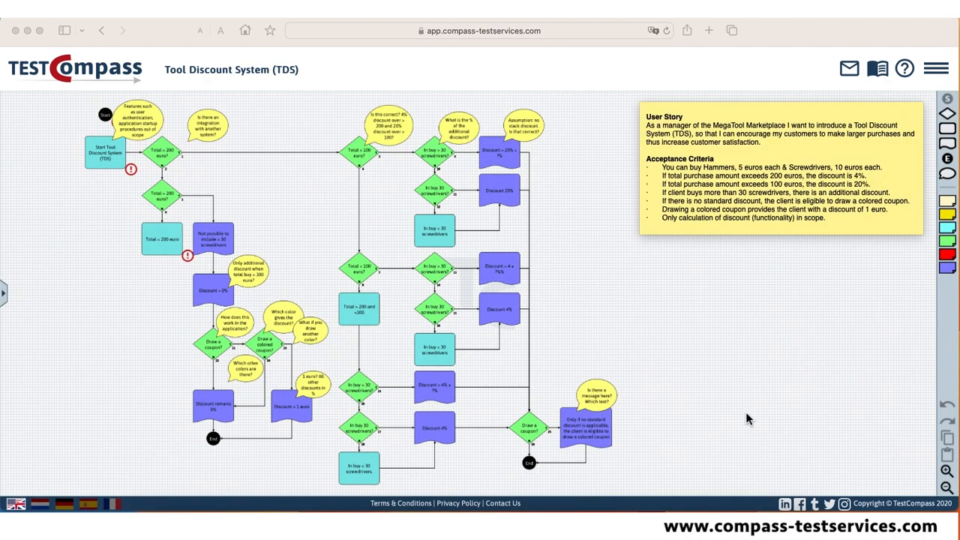
Examine the completed Tool Discount System model, following its discount branches and the open questions in the comments.
click(270, 197)
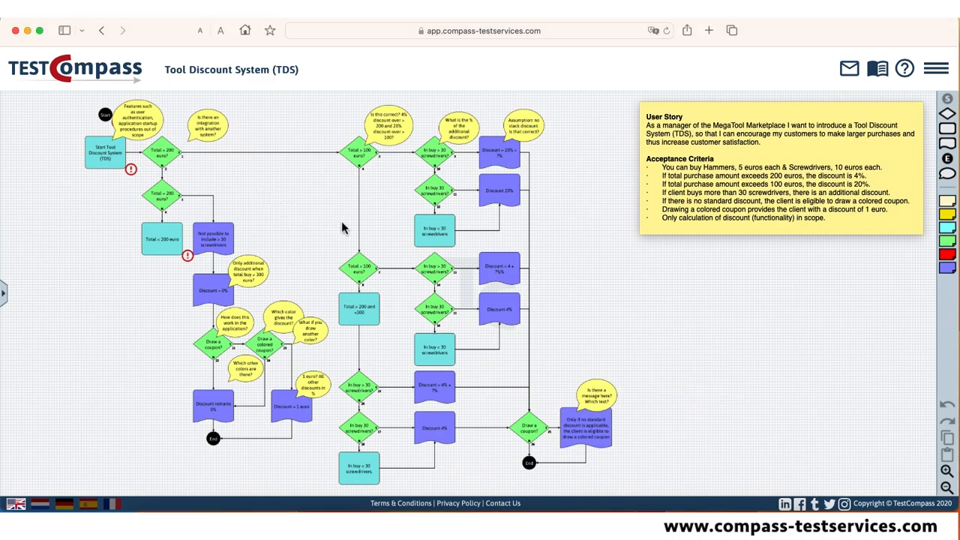
scroll(293, 192, up, 5)
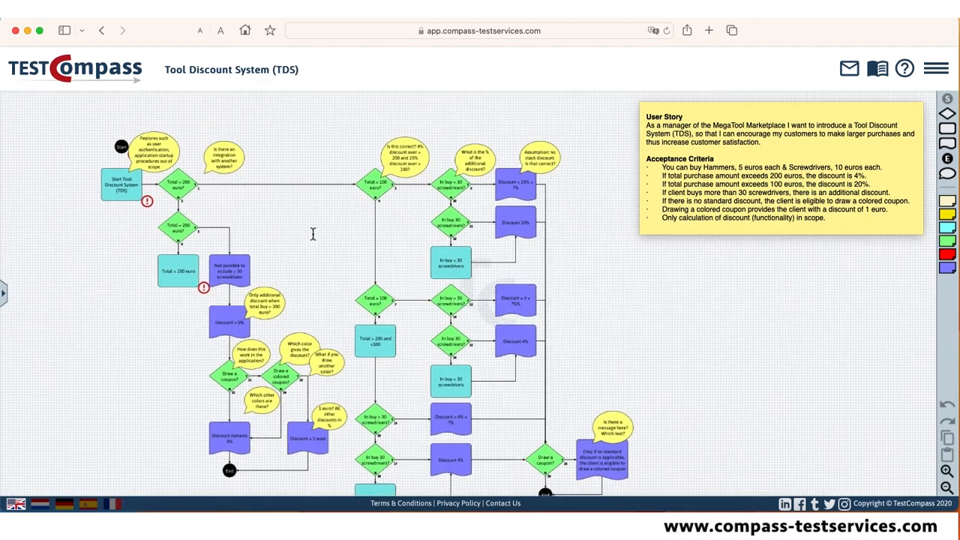
scroll(316, 244, up, 2)
scroll(318, 243, up, 1)
scroll(320, 242, down, 1)
drag(322, 245, 293, 228)
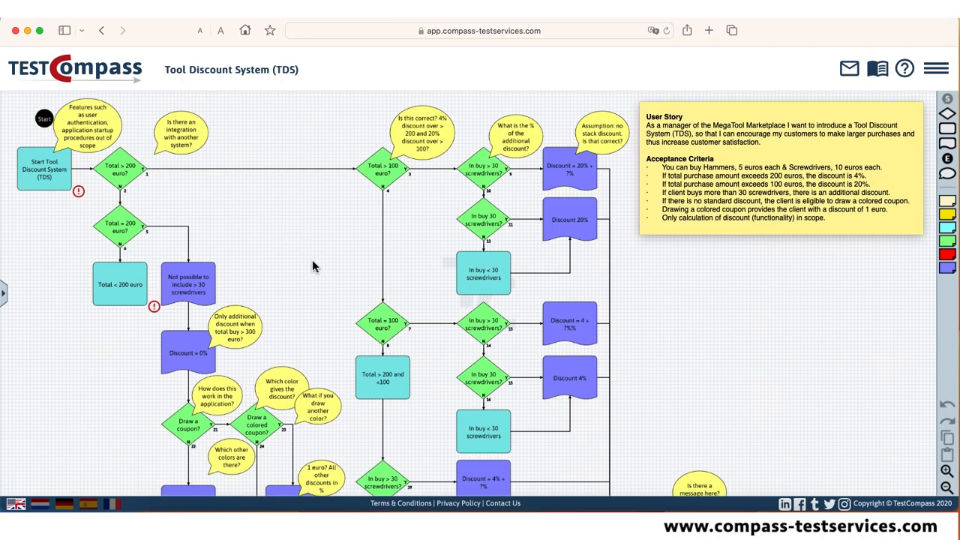
scroll(315, 251, down, 1)
scroll(315, 251, down, 3)
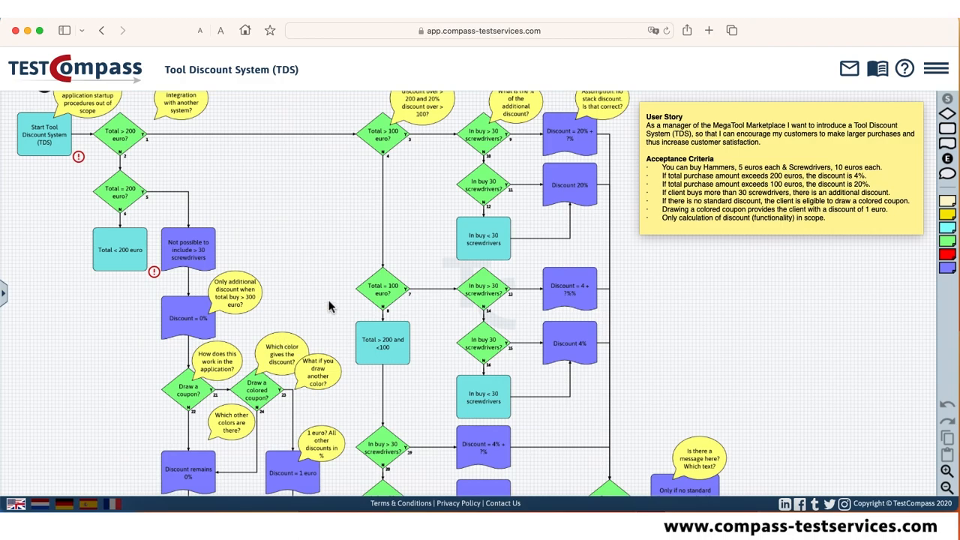
Review the whole discount flow from the purchase-total decisions through the screwdriver branches to the coupon decisions and both end nodes.
scroll(326, 300, down, 5)
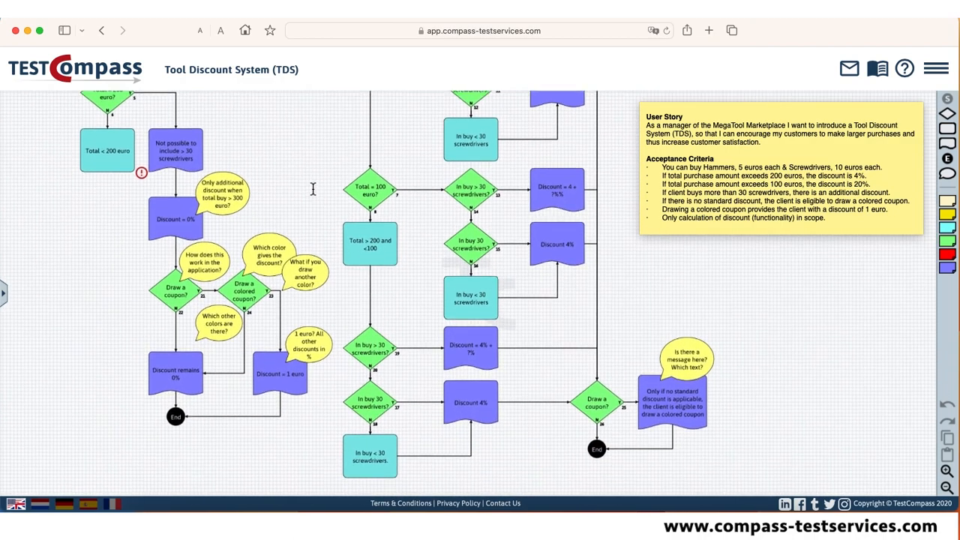
scroll(313, 188, down, 1)
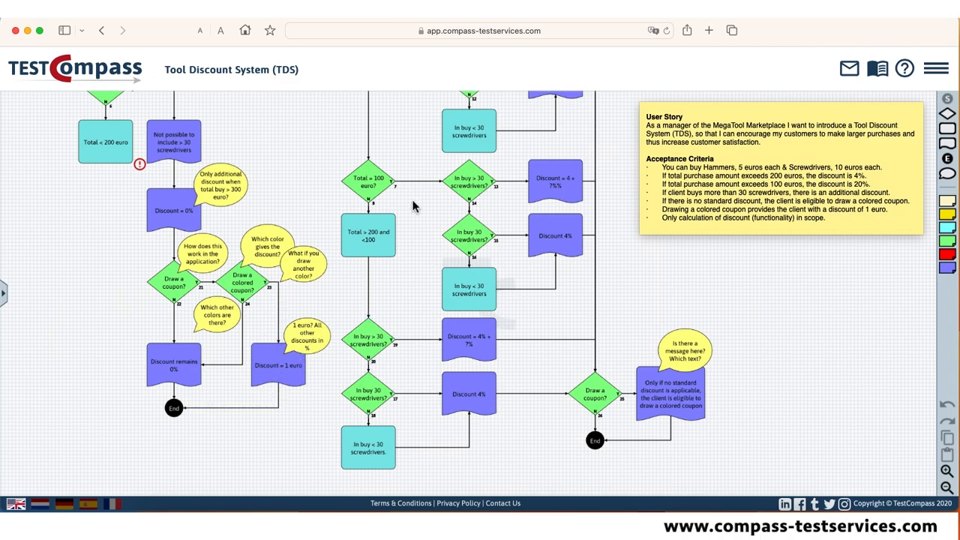
scroll(402, 292, up, 4)
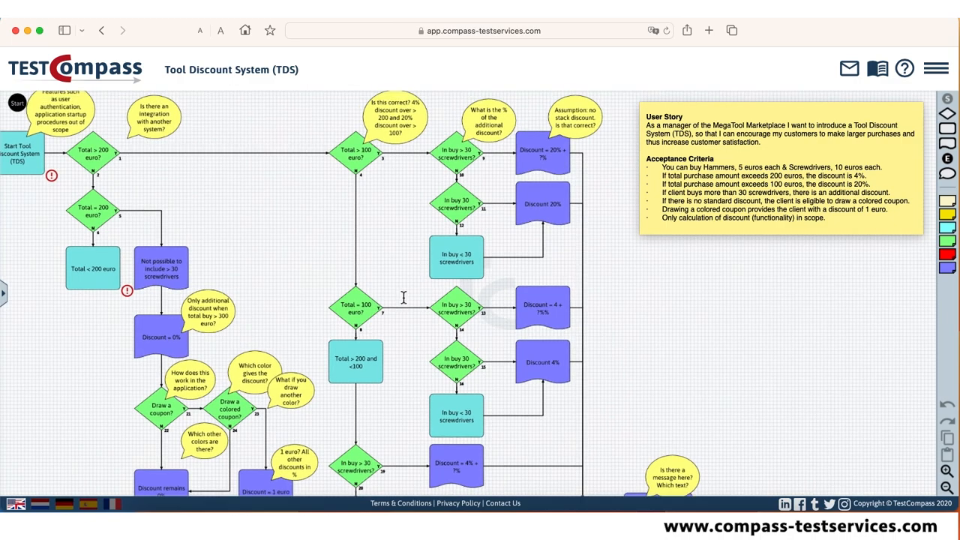
scroll(377, 285, down, 3)
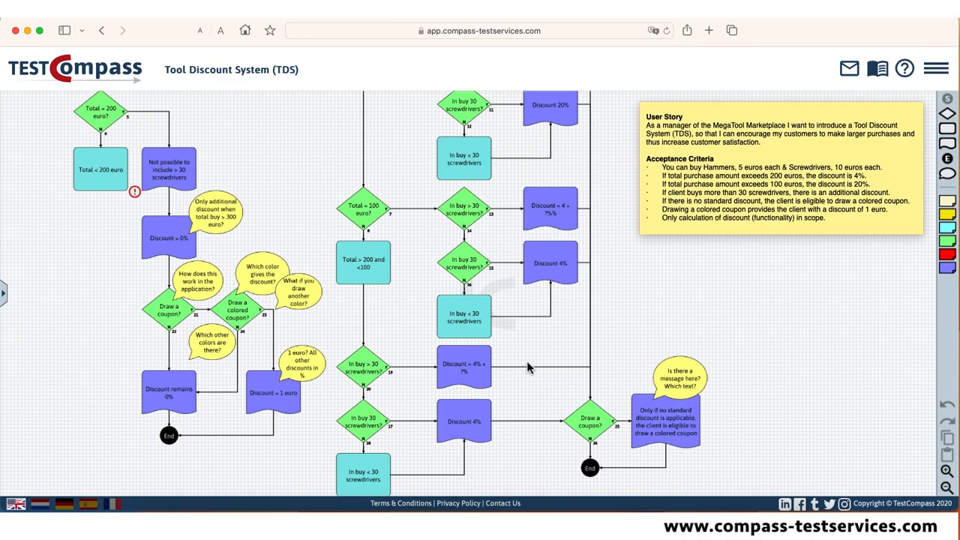
drag(755, 345, 741, 262)
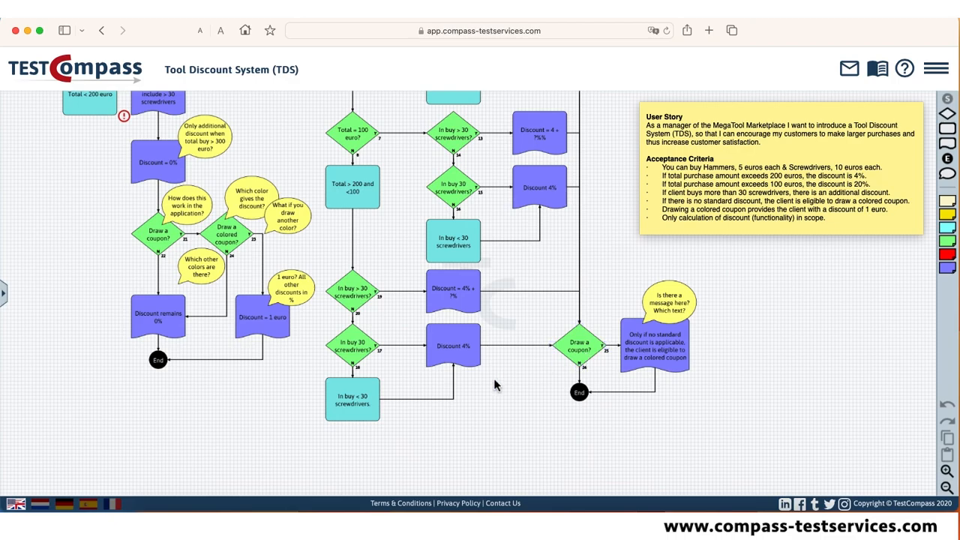
scroll(606, 227, up, 5)
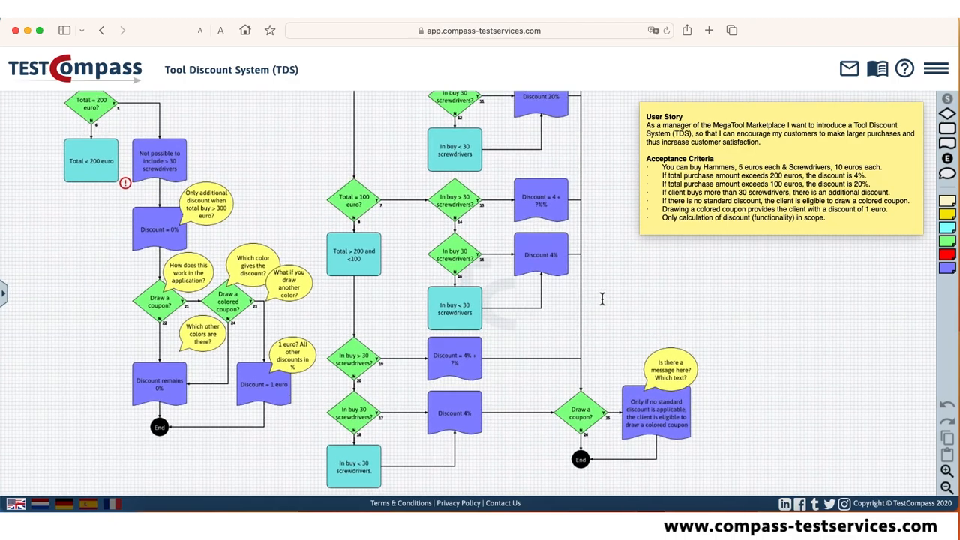
scroll(604, 314, down, 2)
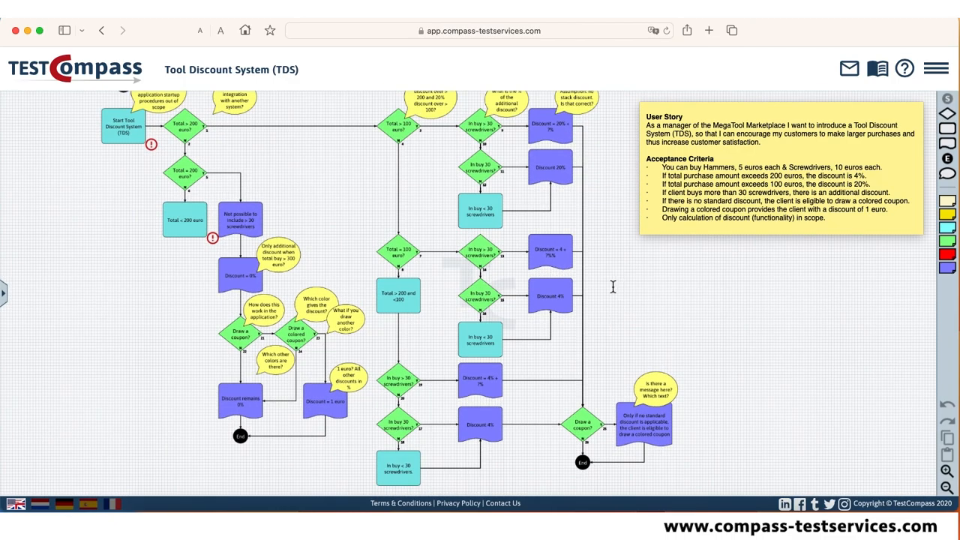
scroll(581, 291, down, 5)
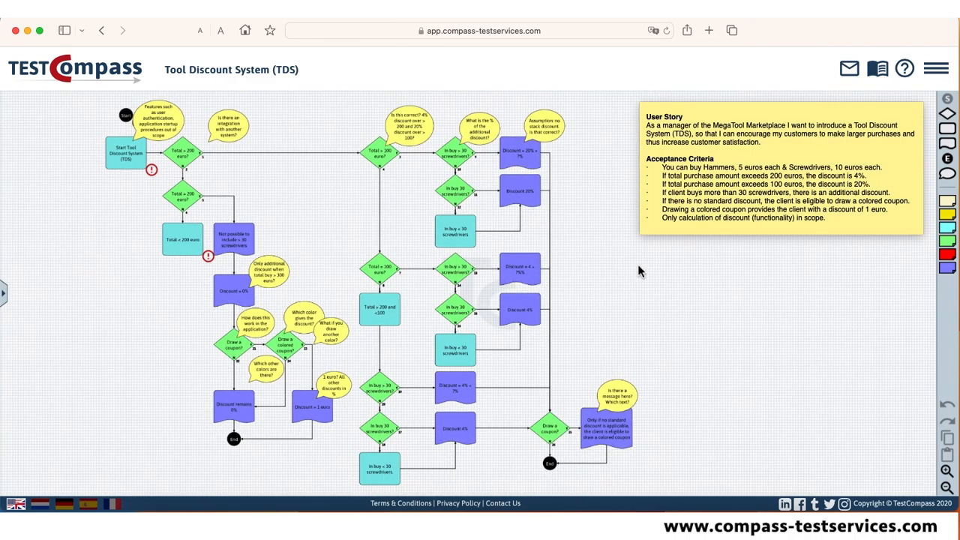
drag(639, 264, 625, 272)
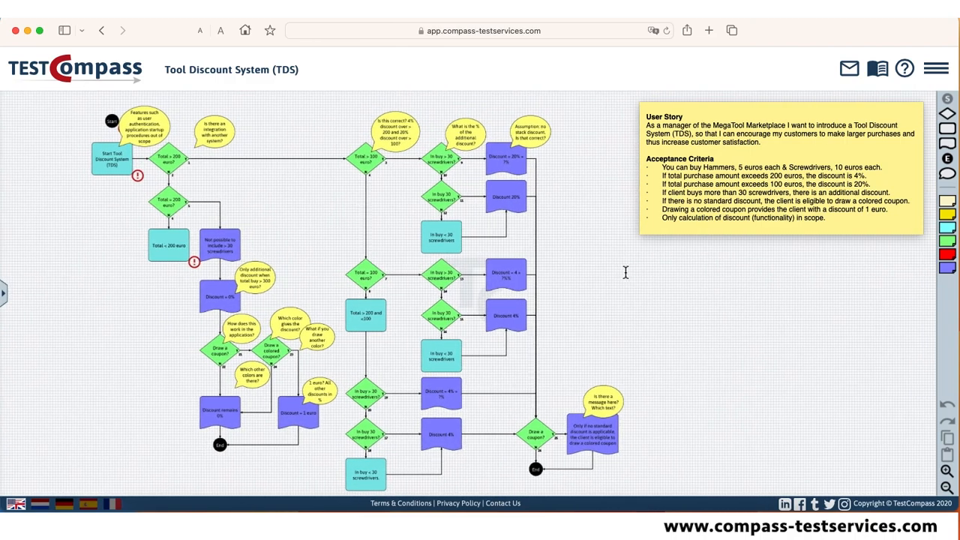
Close the user story note and bring up the list of model issues that block test case generation.
click(914, 105)
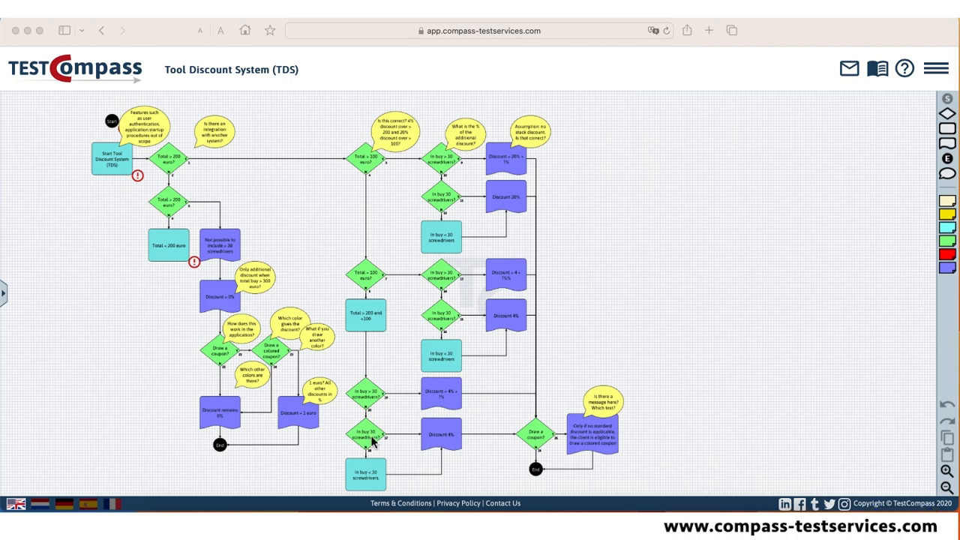
click(4, 295)
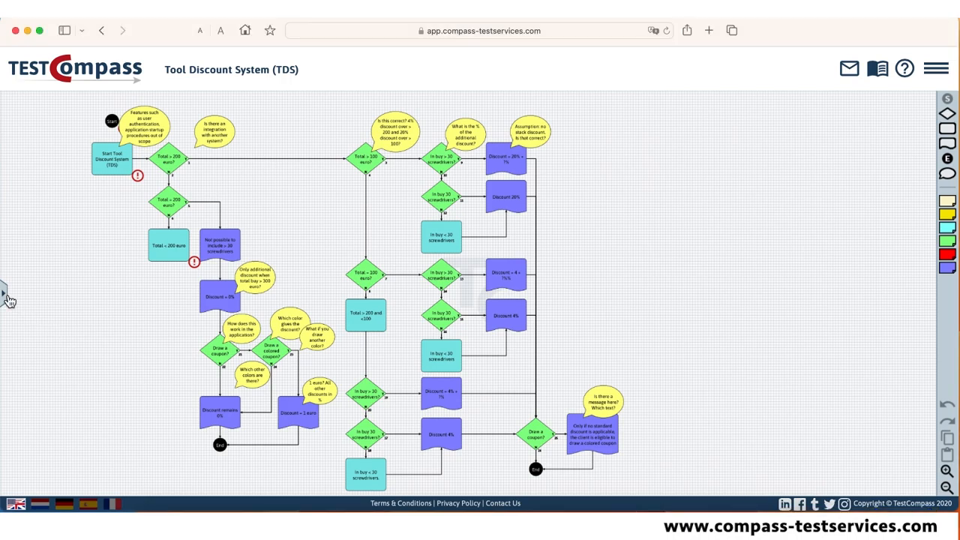
click(5, 297)
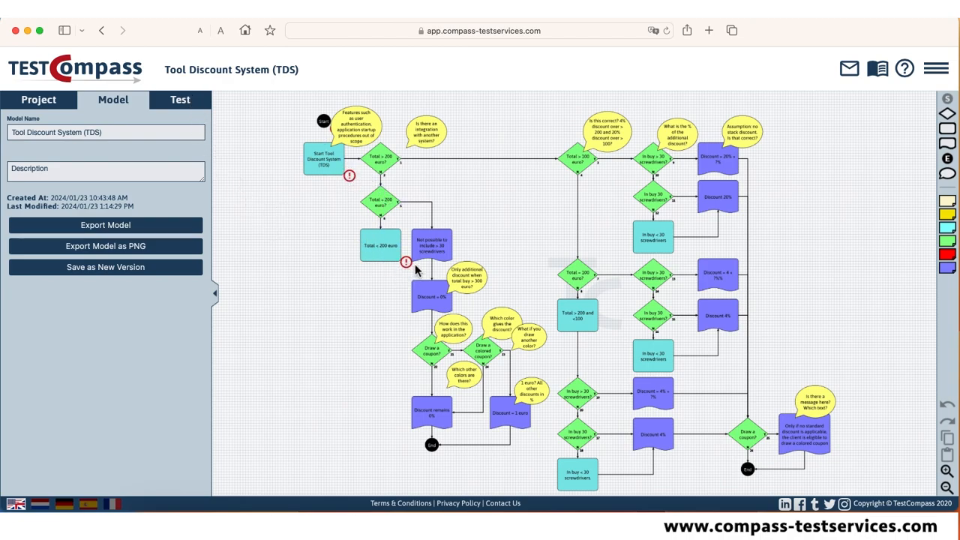
click(185, 105)
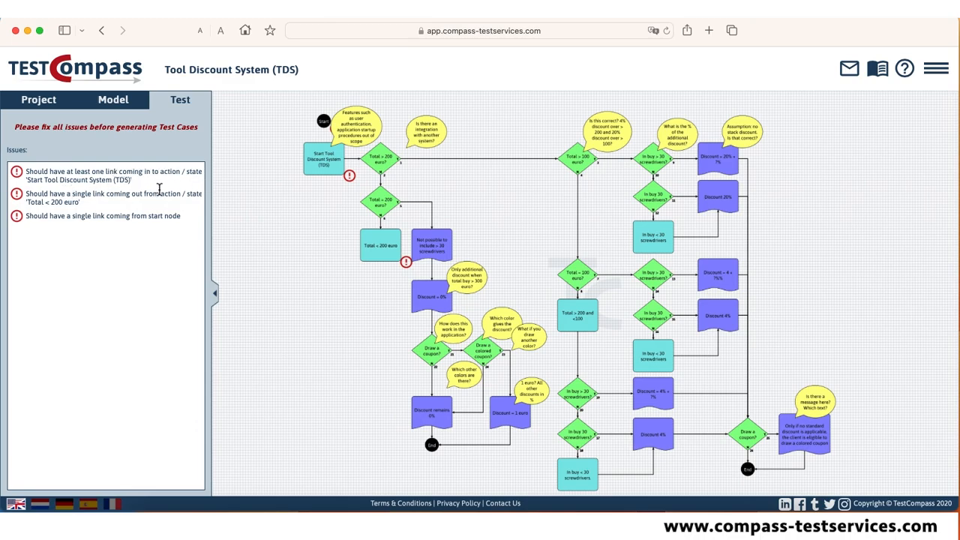
Link the start node to "Start Tool Discount System (TDS)" and "Total < 200 euro" to "Not possible to include > 30 screwdrivers", and recheck the issues.
click(321, 155)
click(325, 144)
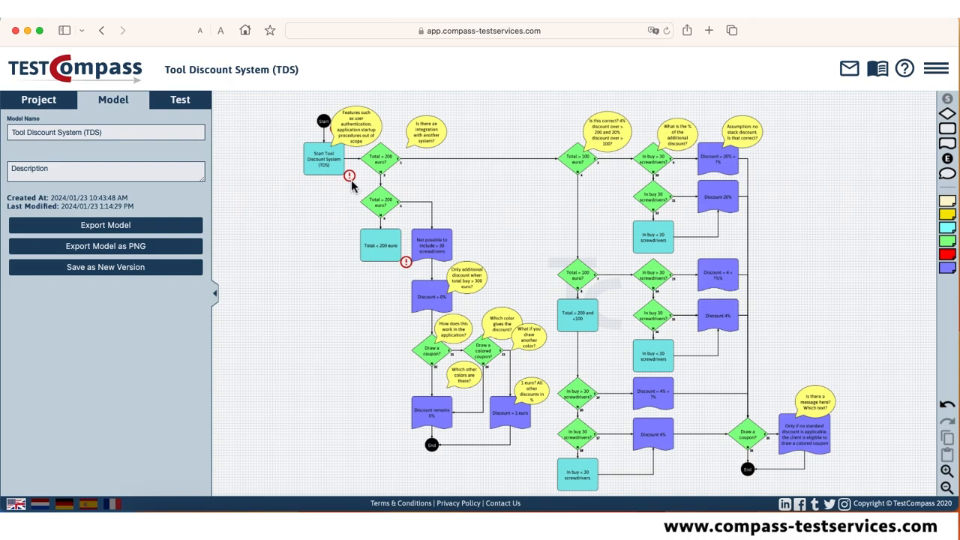
click(189, 105)
click(182, 101)
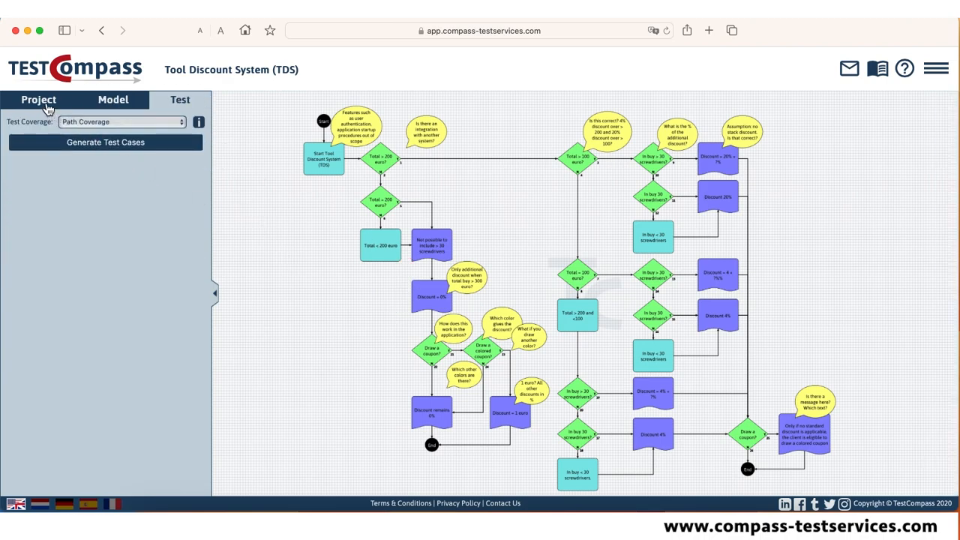
Expand the MegaTool Marketplace project and open its Tool Discount System (TDS) model.
click(116, 102)
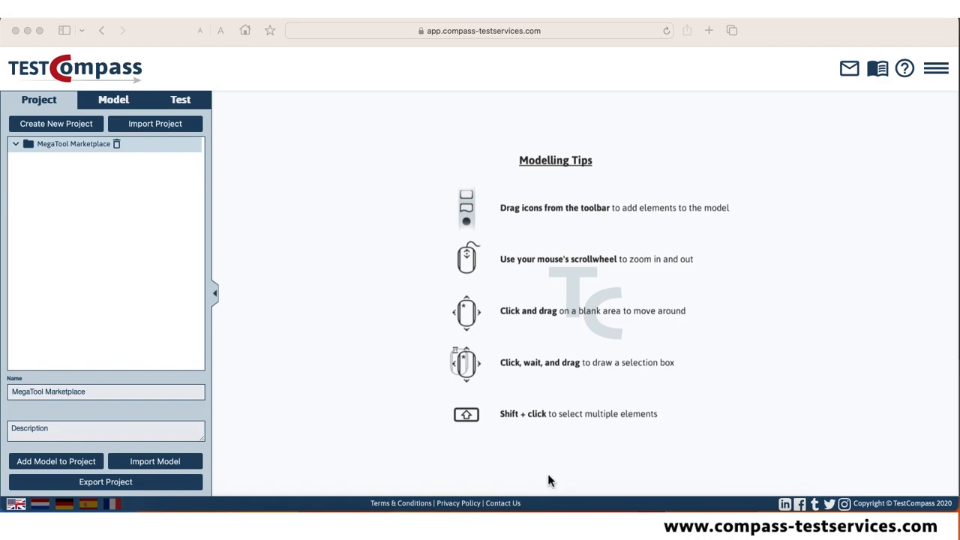
click(16, 147)
click(16, 144)
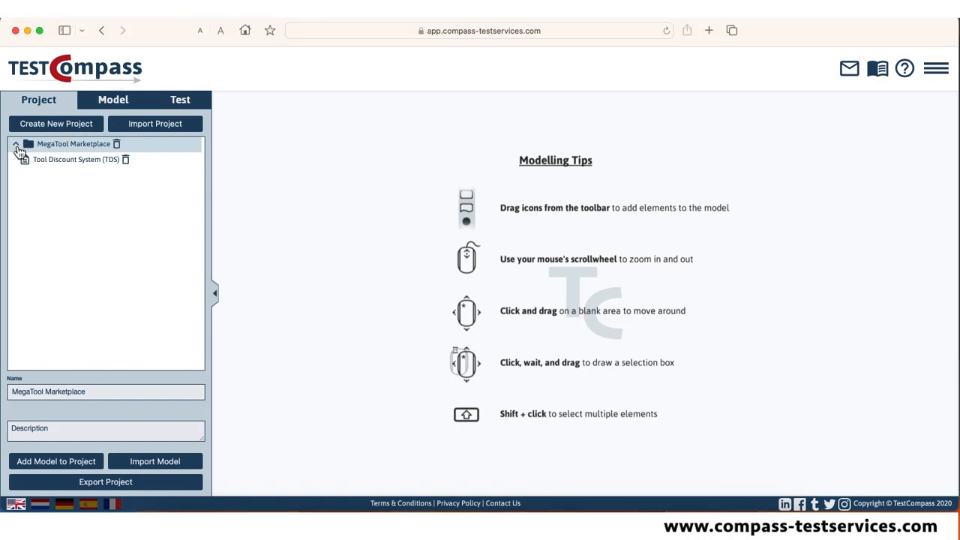
click(49, 160)
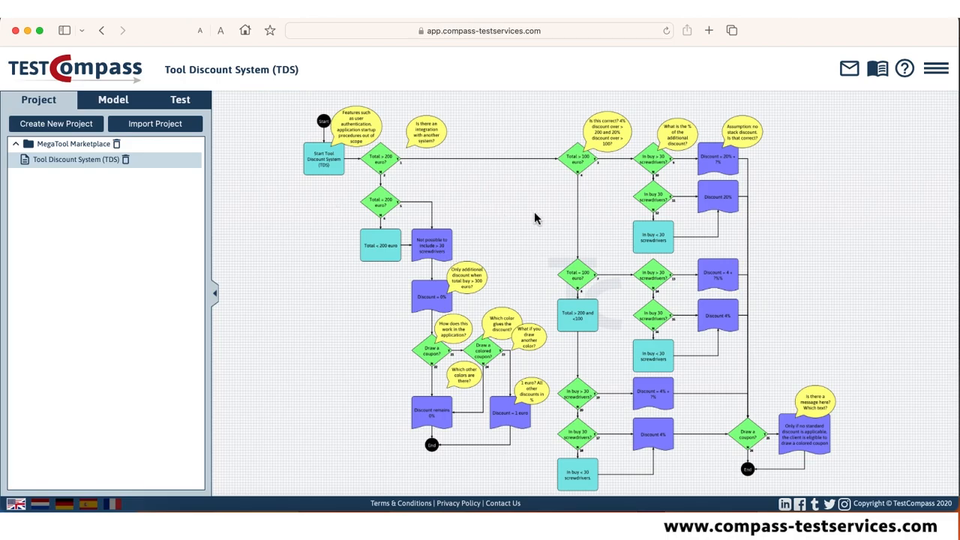
Delete the comment at the start of the flow about authentication and application startup procedures being out of scope.
scroll(534, 212, up, 5)
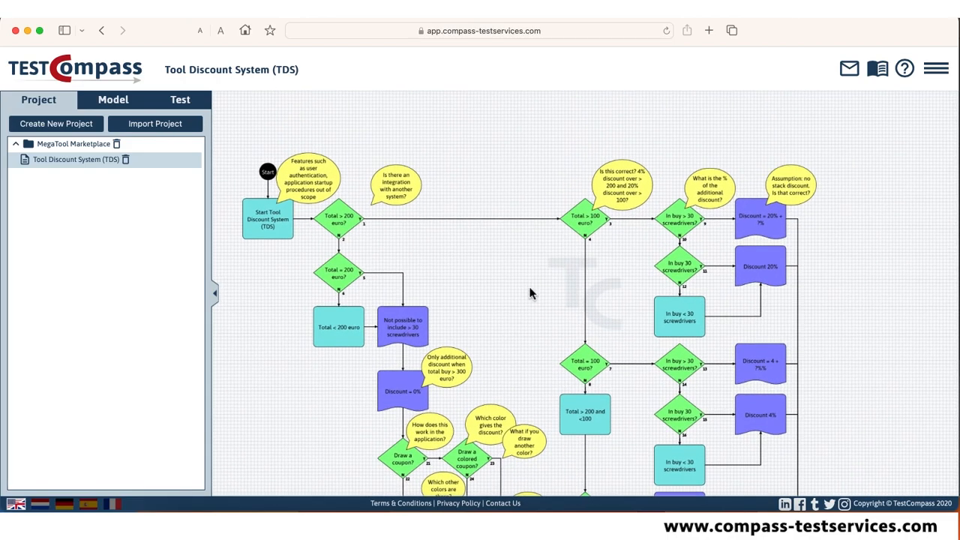
scroll(529, 293, up, 4)
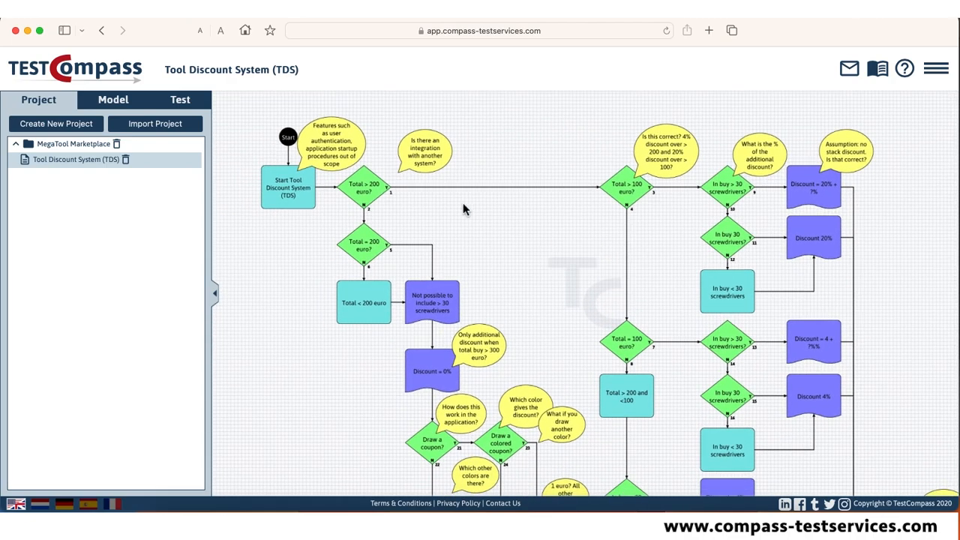
click(344, 143)
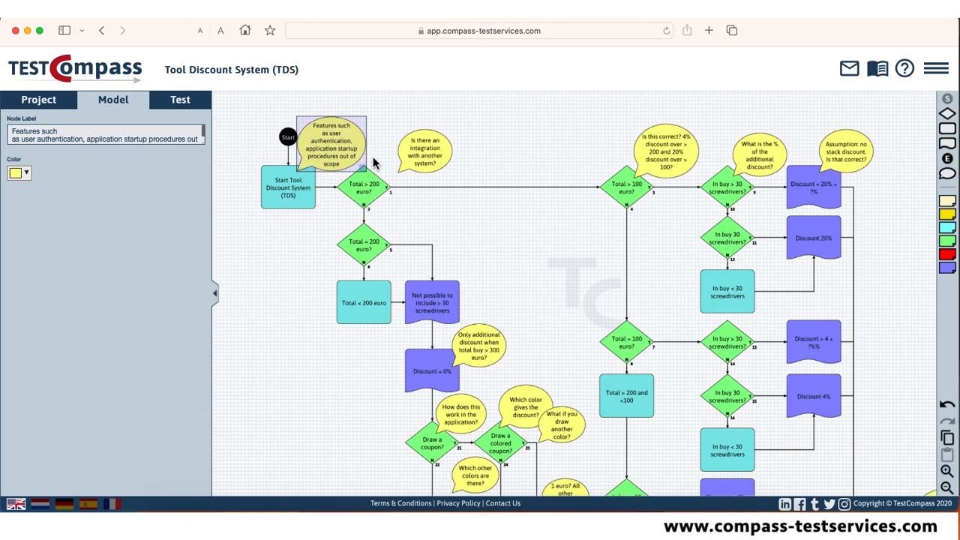
key(Delete)
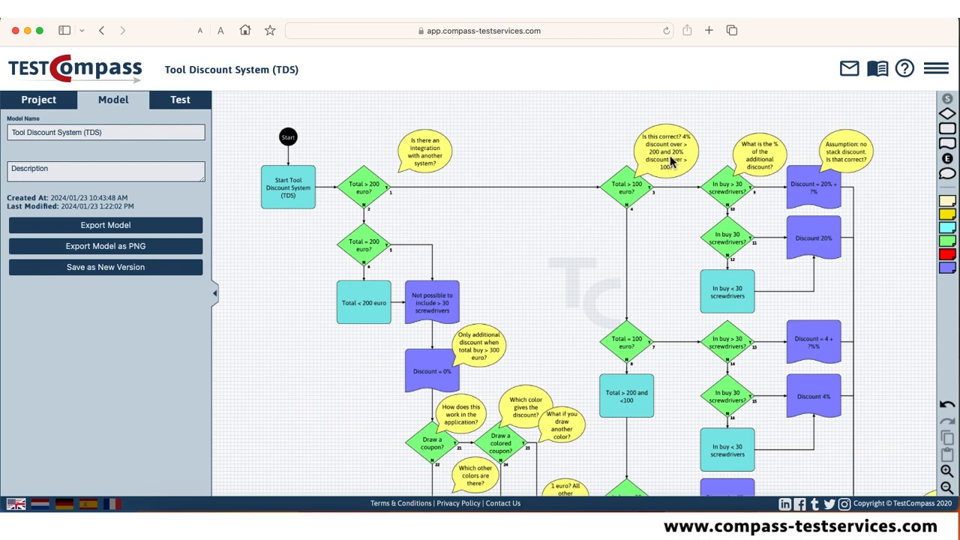
Relabel the upper 100 euro decision "Total > 1000 euro?" and delete its comment questioning the 4% and 20% discounts.
click(630, 188)
click(50, 135)
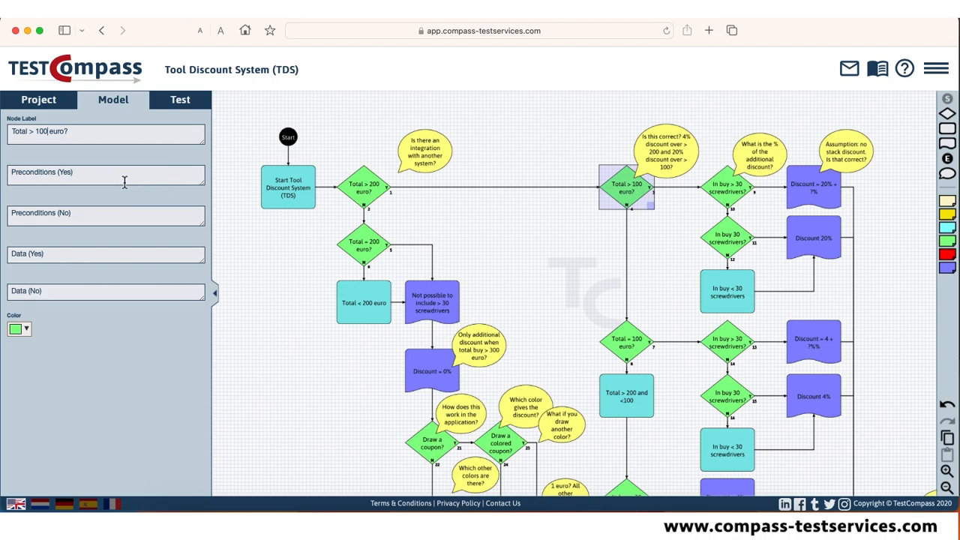
text(0)
click(663, 154)
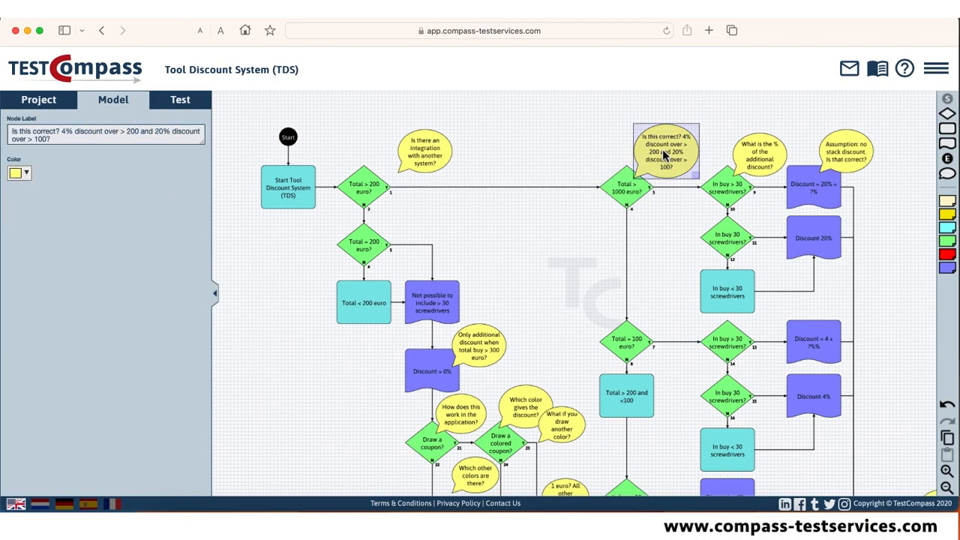
key(Delete)
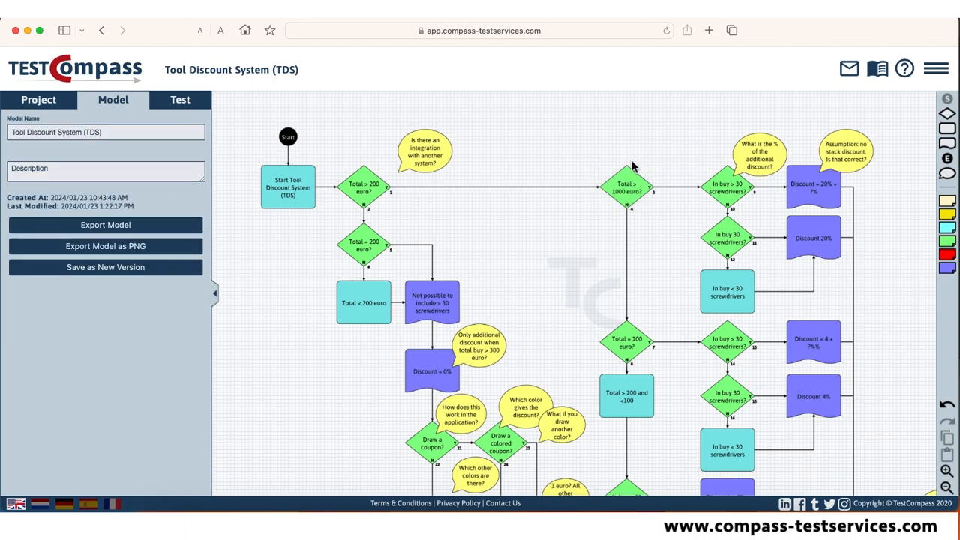
Relabel the decision below it "Total = 1000 euro?" and the action under that "Total > 200 and <1000".
click(644, 346)
click(47, 131)
text(0)
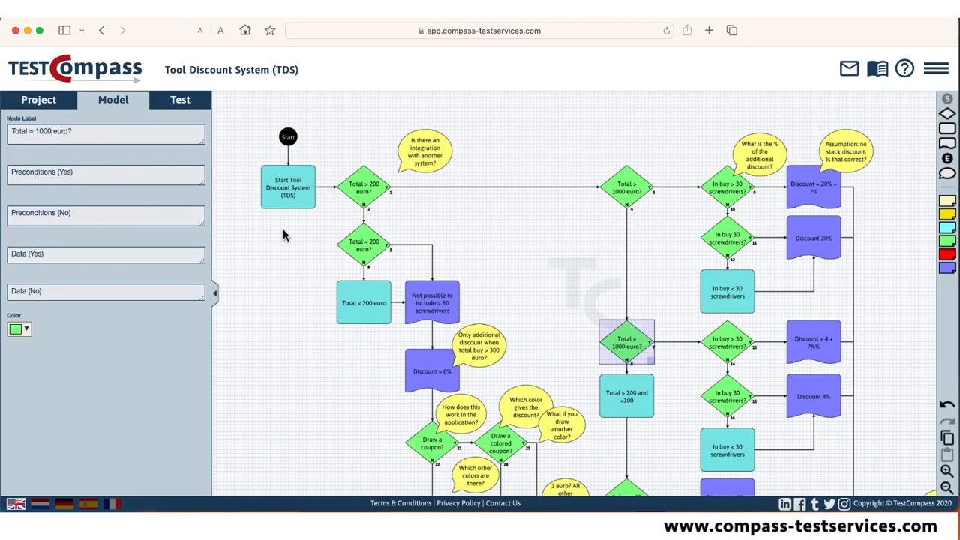
click(630, 405)
click(80, 132)
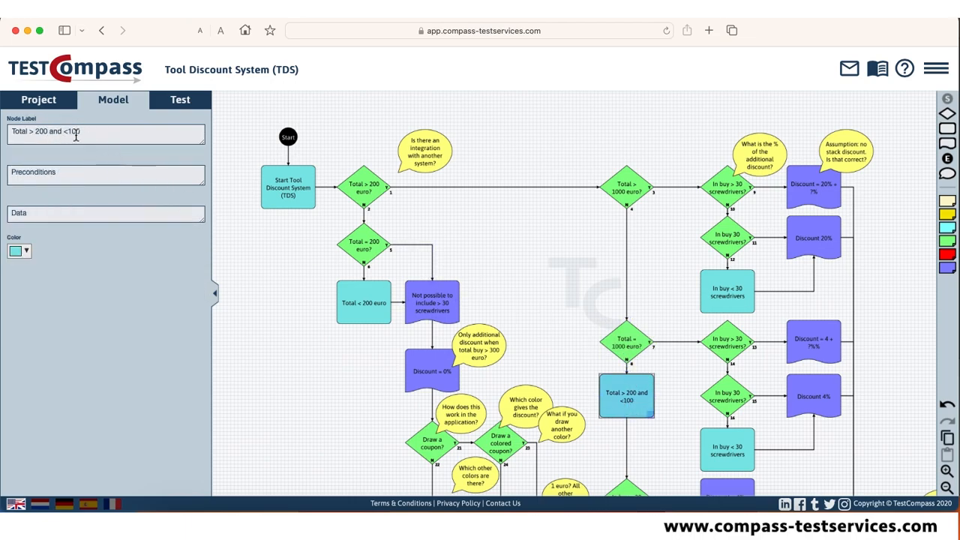
text(0)
click(908, 420)
Change the label of the result for totals over 1000 euro with more than 30 screwdrivers to "Discount = 30%".
scroll(904, 359, down, 3)
drag(905, 343, 845, 419)
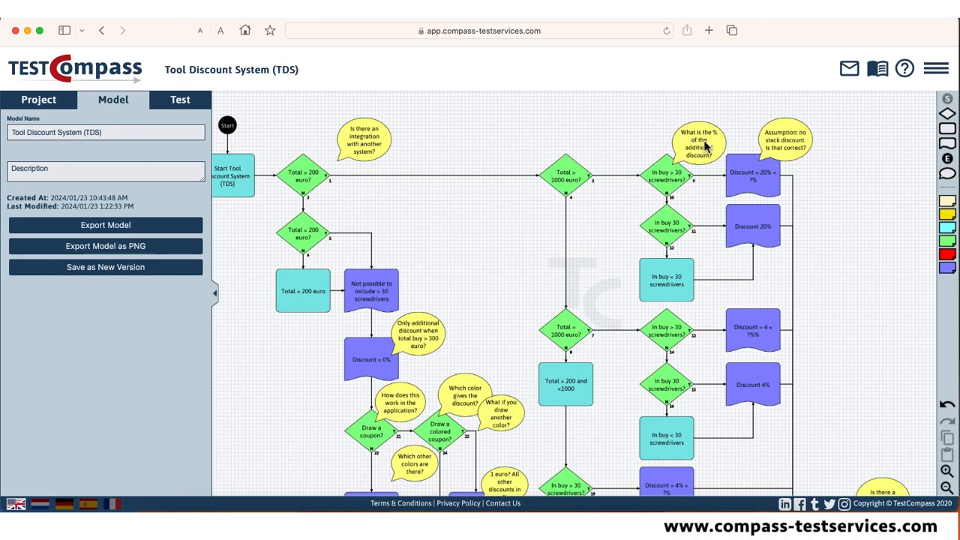
click(744, 176)
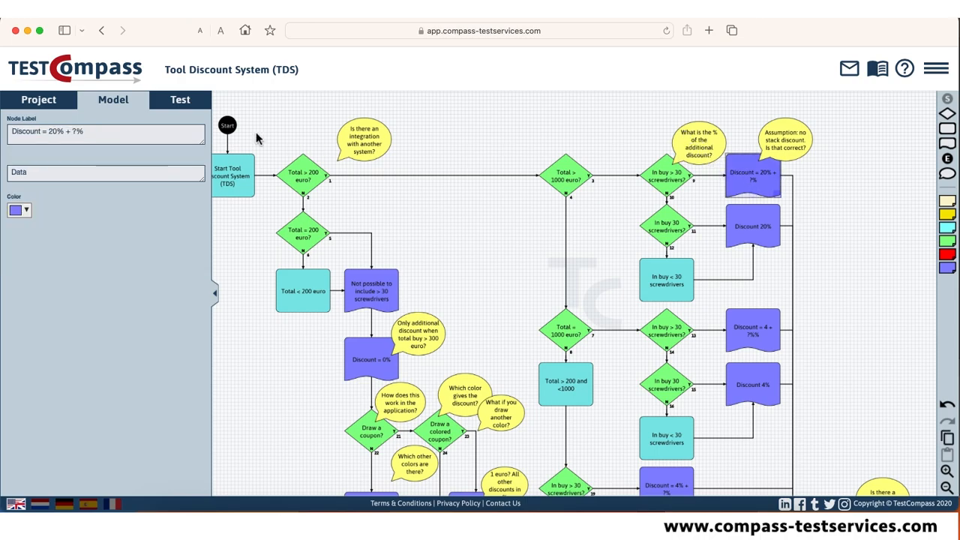
click(78, 135)
key(BackSpace)
text(10)
drag(51, 133, 93, 133)
text(30%)
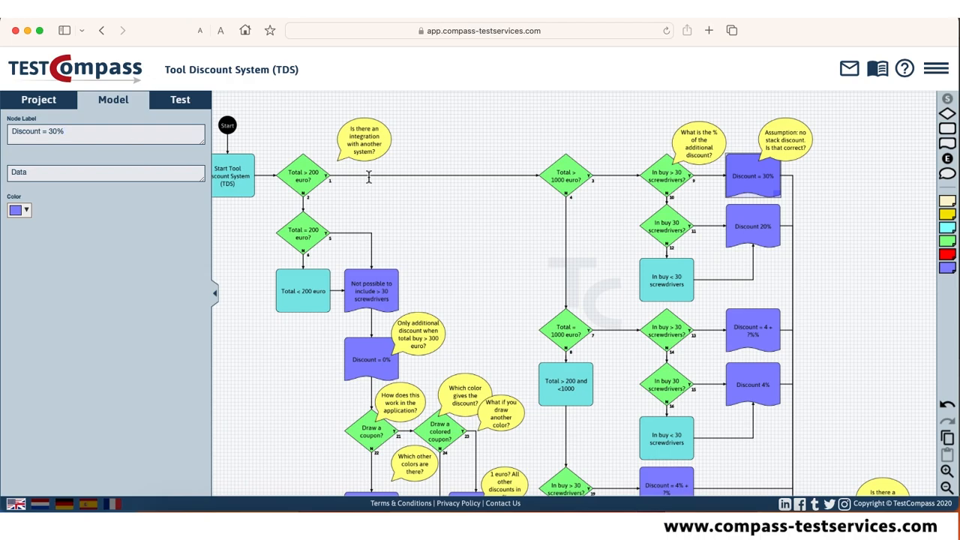
Delete the comments about the additional discount percentage and the no stack discount assumption beside the 30% result.
click(704, 147)
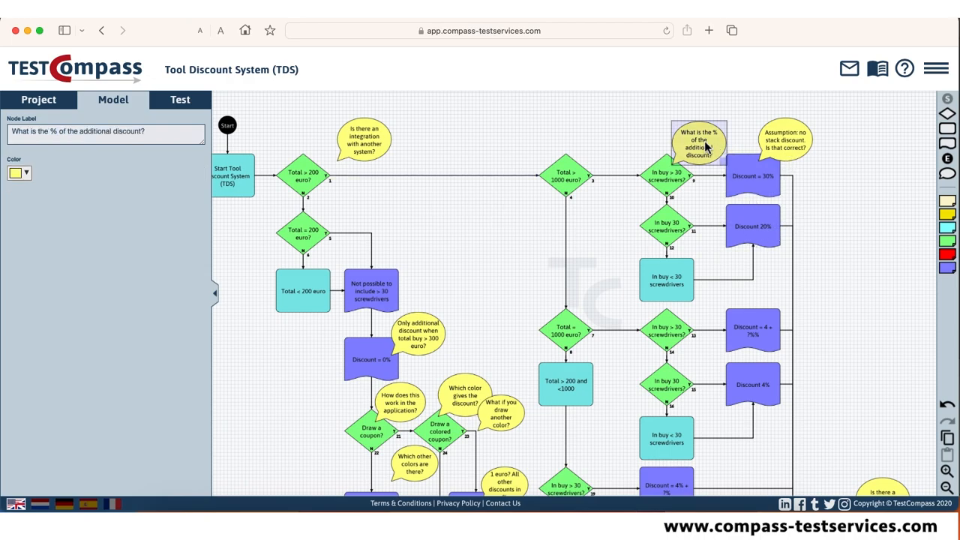
key(Delete)
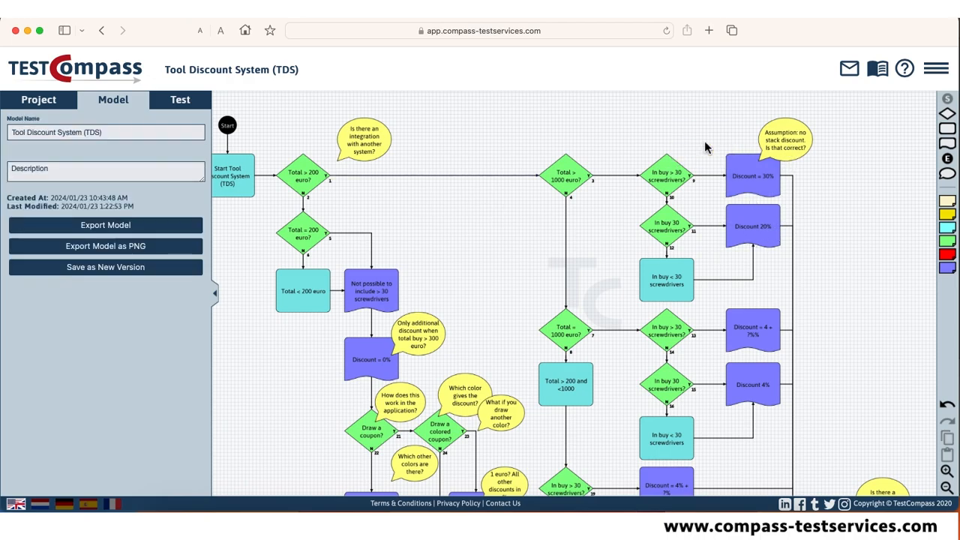
click(791, 152)
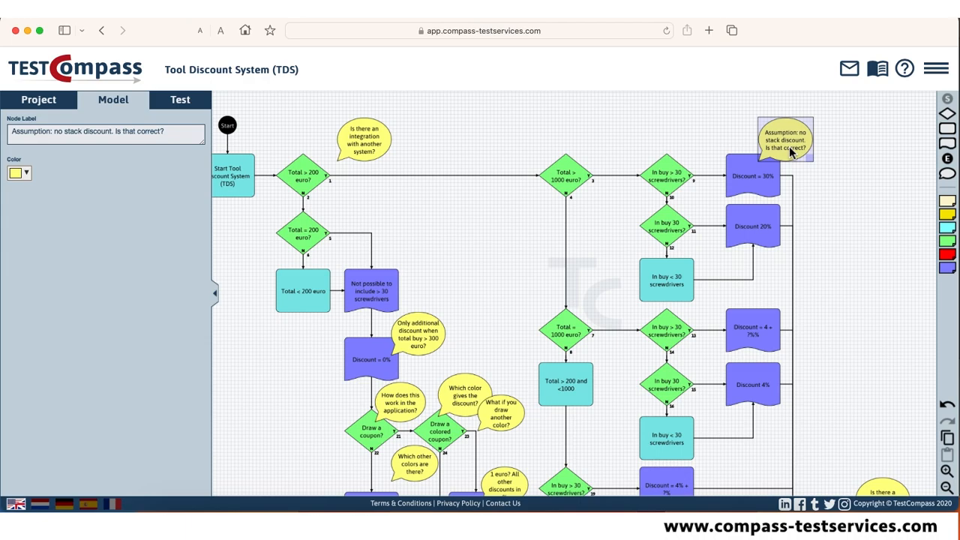
key(Delete)
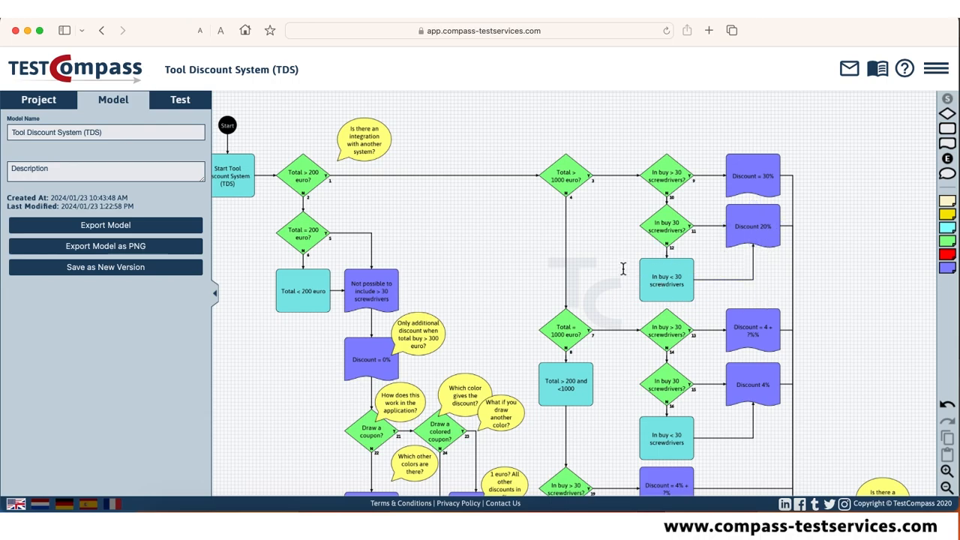
Change the label of the result for a total of 1000 euro with more than 30 screwdrivers to "Discount = 14%".
scroll(627, 193, down, 3)
scroll(626, 193, right, 3)
scroll(627, 194, down, 2)
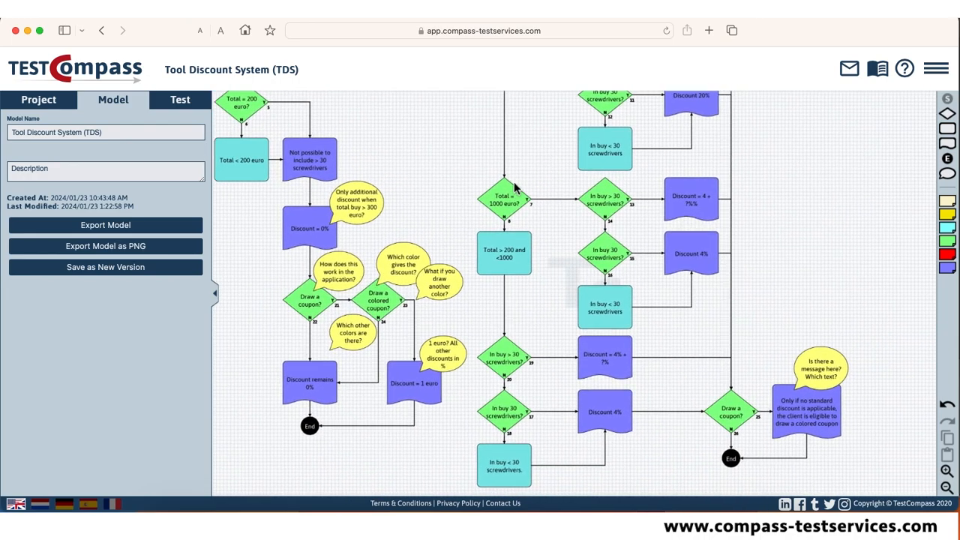
click(703, 214)
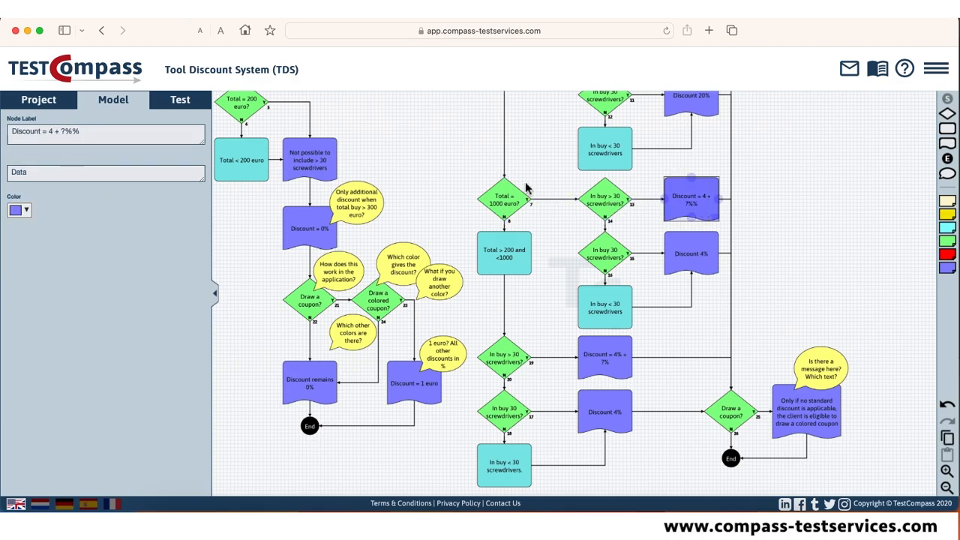
click(65, 131)
key(BackSpace)
text(10)
drag(50, 130, 90, 133)
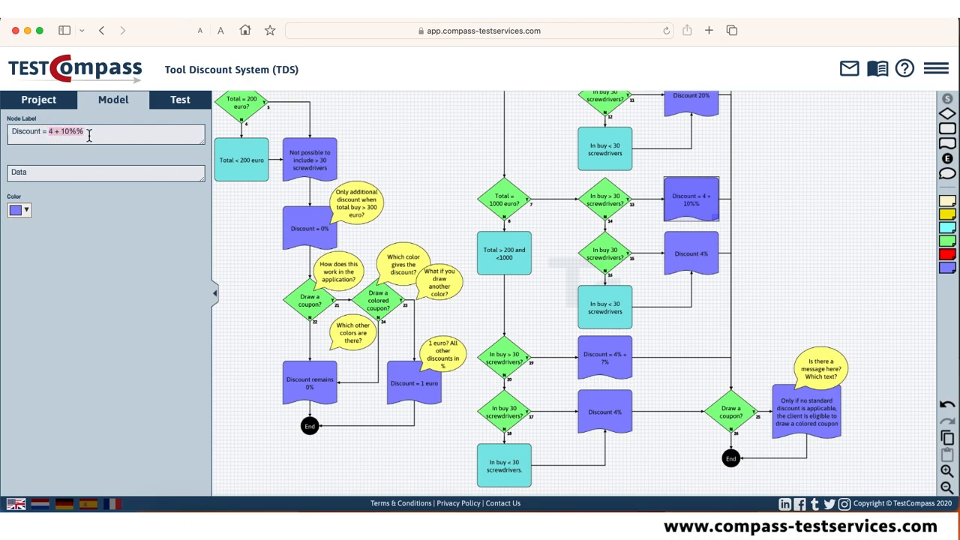
text(14)
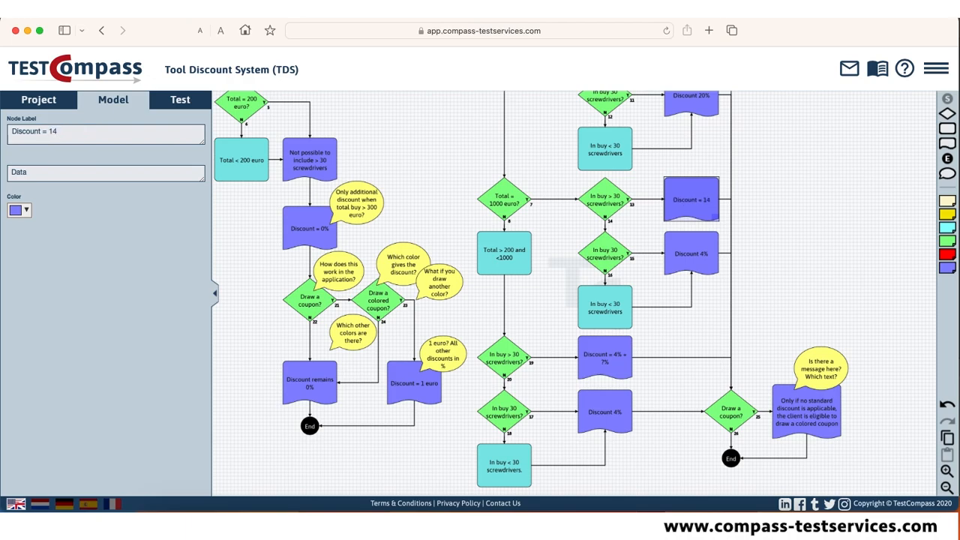
text(%)
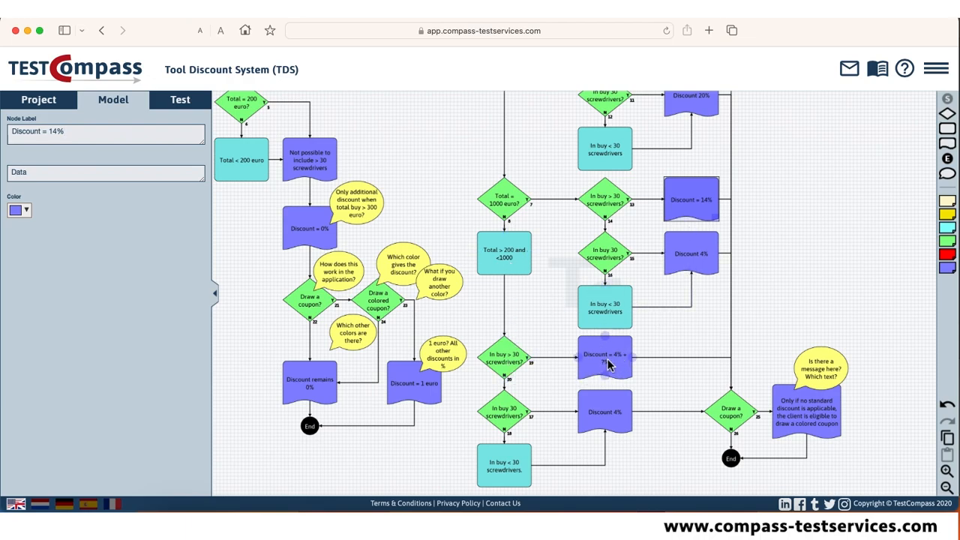
Relabel the result for totals between 200 and 1000 euro with more than 30 screwdrivers as "Discount = 14%".
click(610, 363)
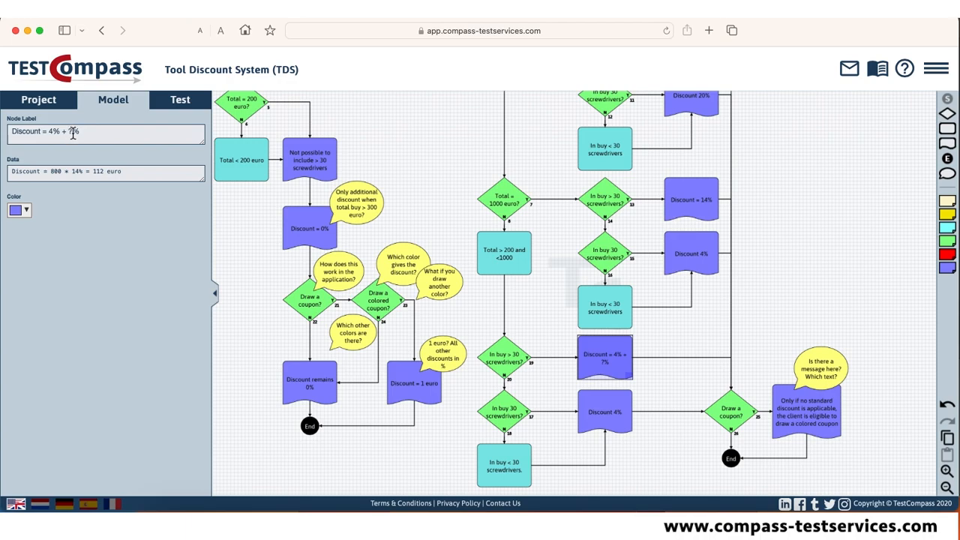
drag(79, 132, 48, 133)
text(14%)
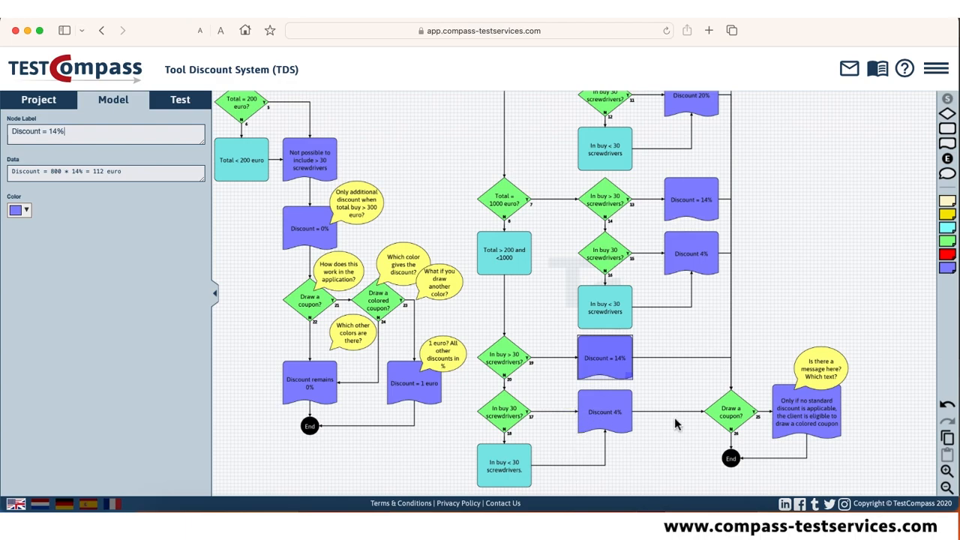
Delete the comment asking about a message text and relabel the result beneath it "Message: ' Not possible to draw a colored coupon"".
click(819, 380)
key(Delete)
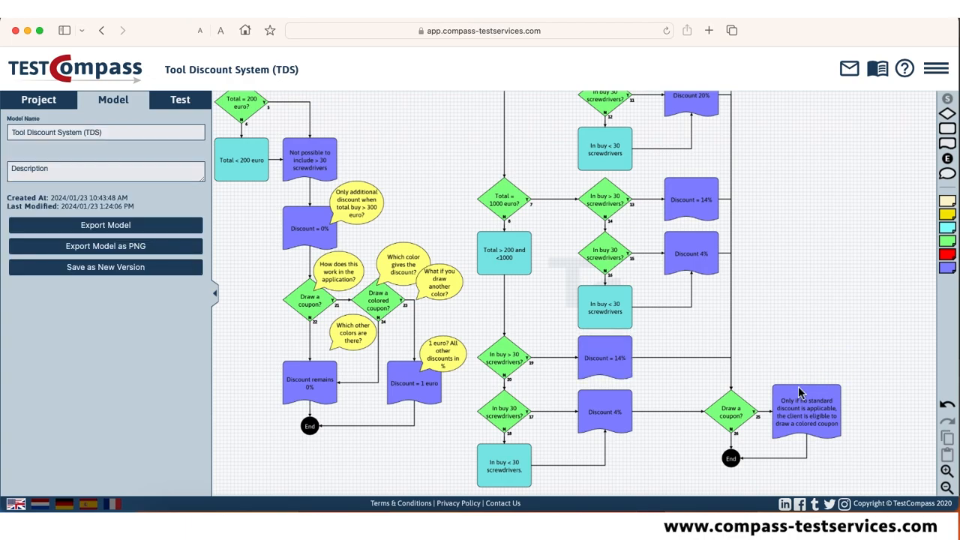
click(808, 418)
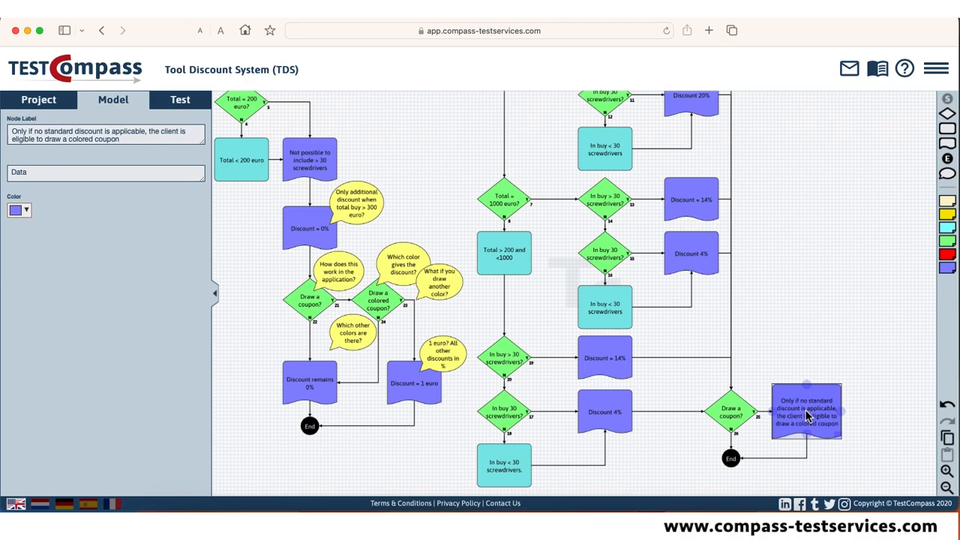
triple_click(81, 133)
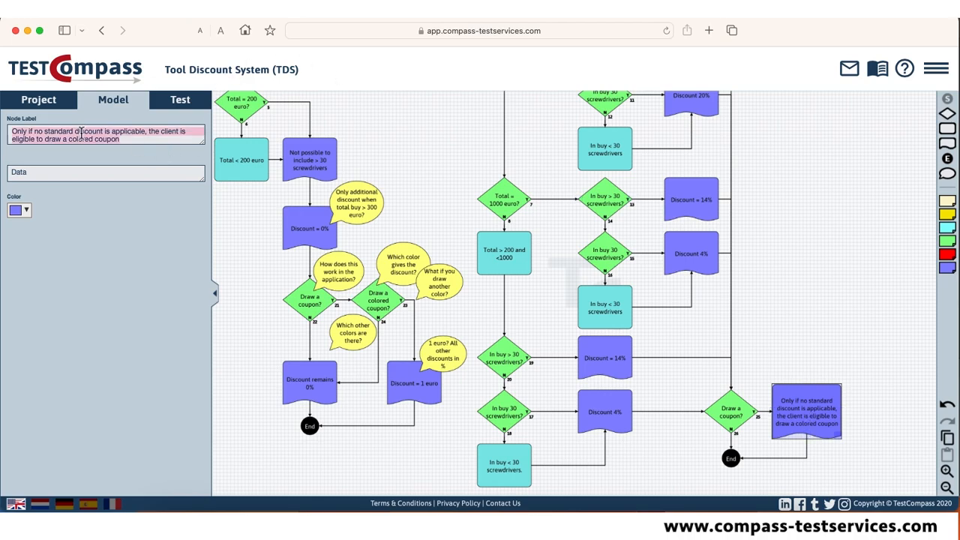
text(Mess)
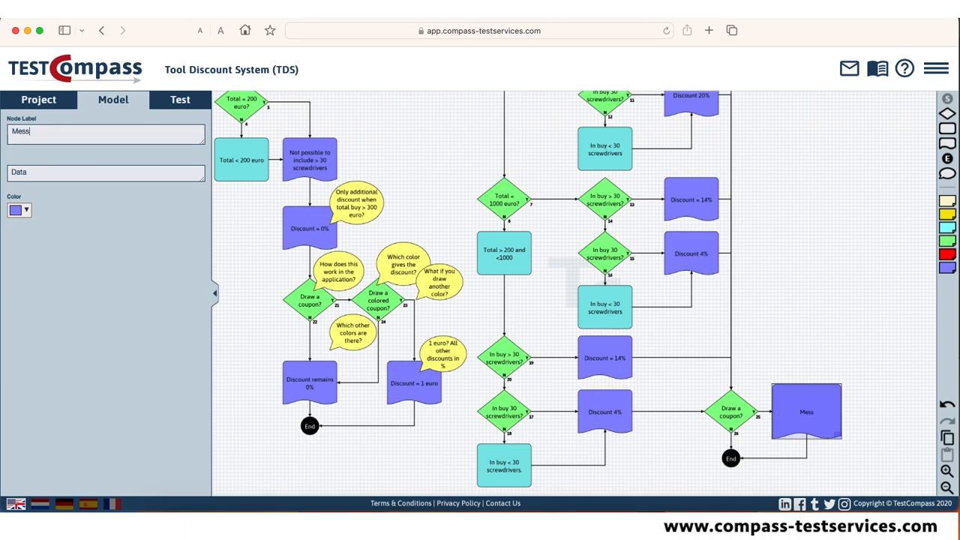
text(age: ' Not possibl)
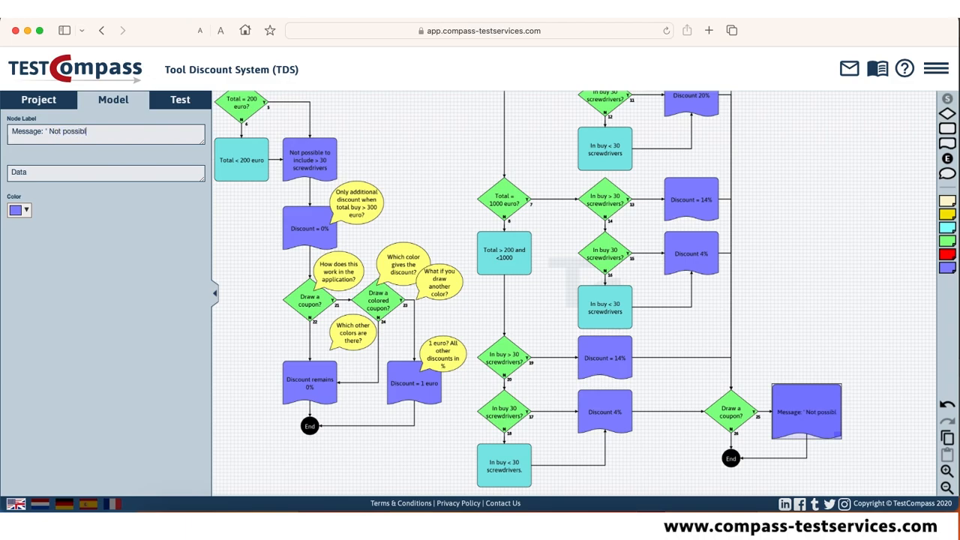
text(e to draw)
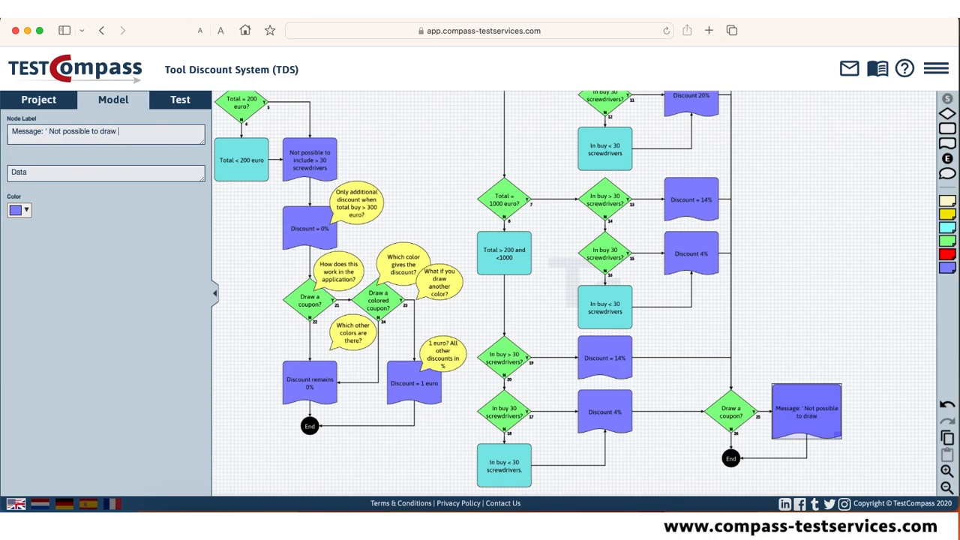
text(colored coupon)
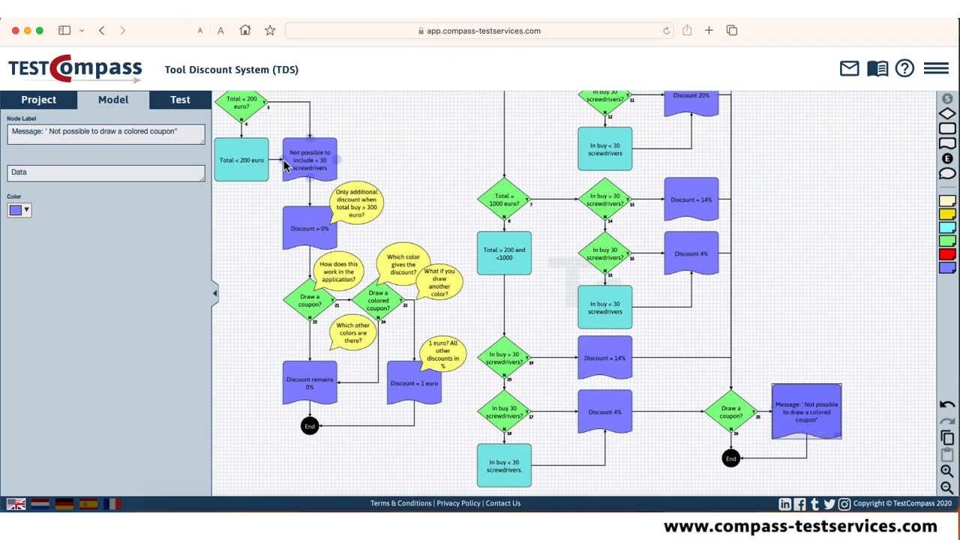
Delete the comments about integration with another system and about additional discount only above 300 euro.
drag(418, 149, 533, 253)
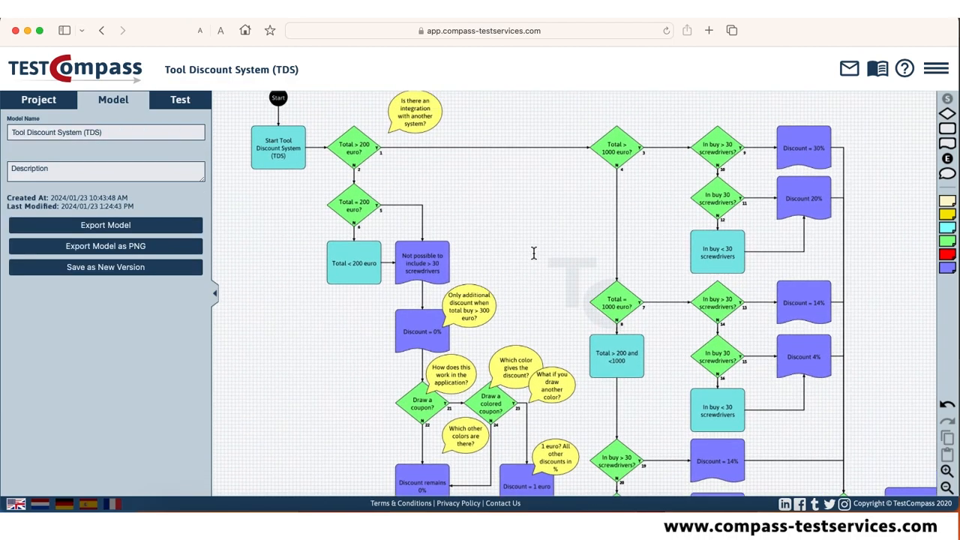
click(419, 113)
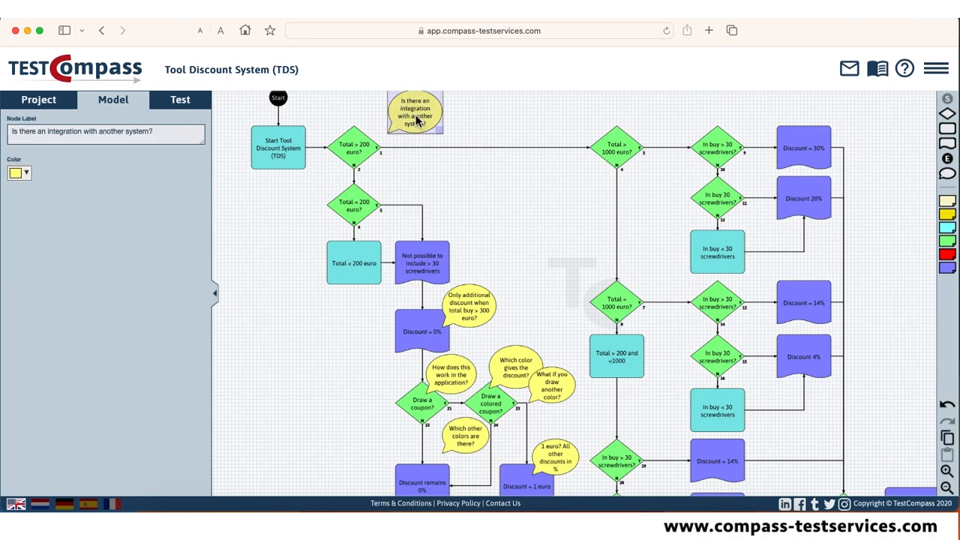
key(Delete)
drag(568, 258, 498, 164)
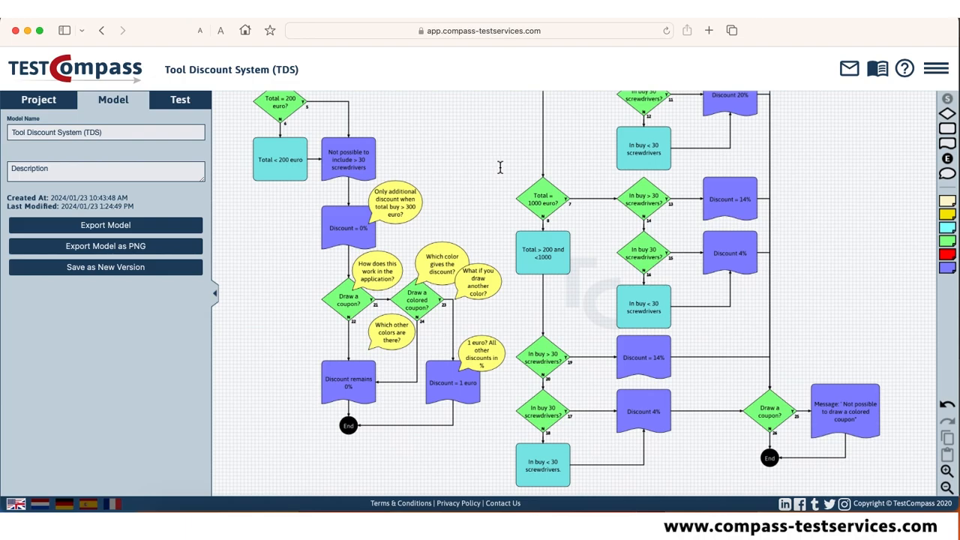
click(402, 212)
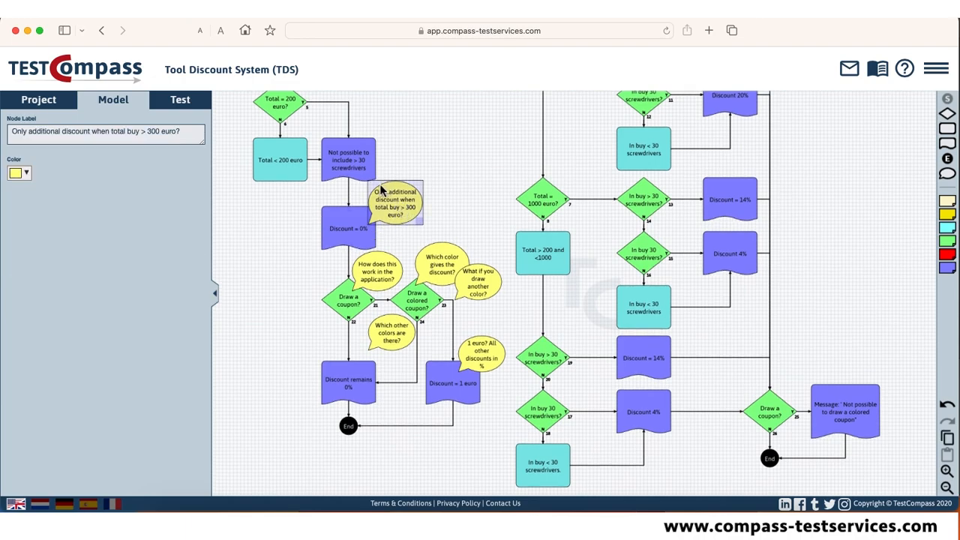
key(Delete)
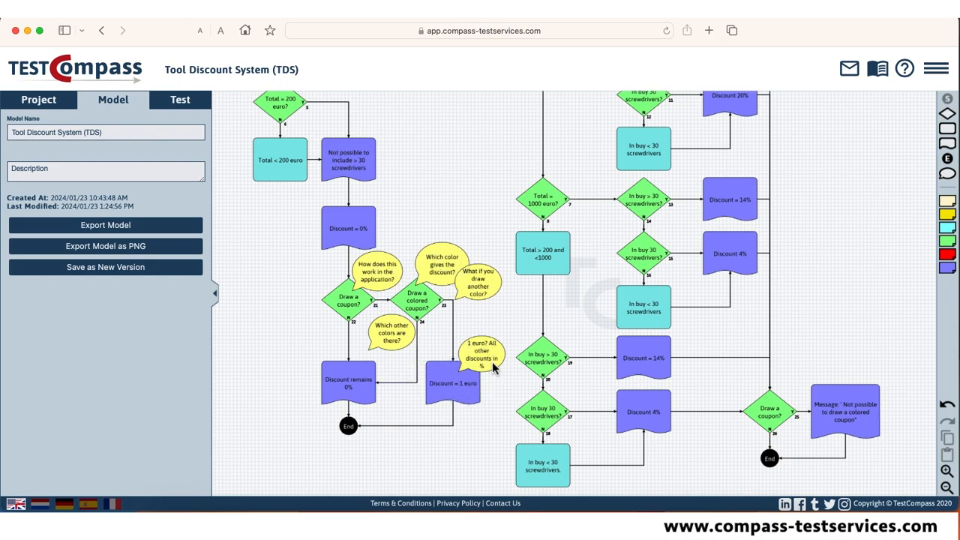
Change the "Discount = 1 euro" result's label to "Discount = 1 %" and delete the comment attached to it.
click(468, 394)
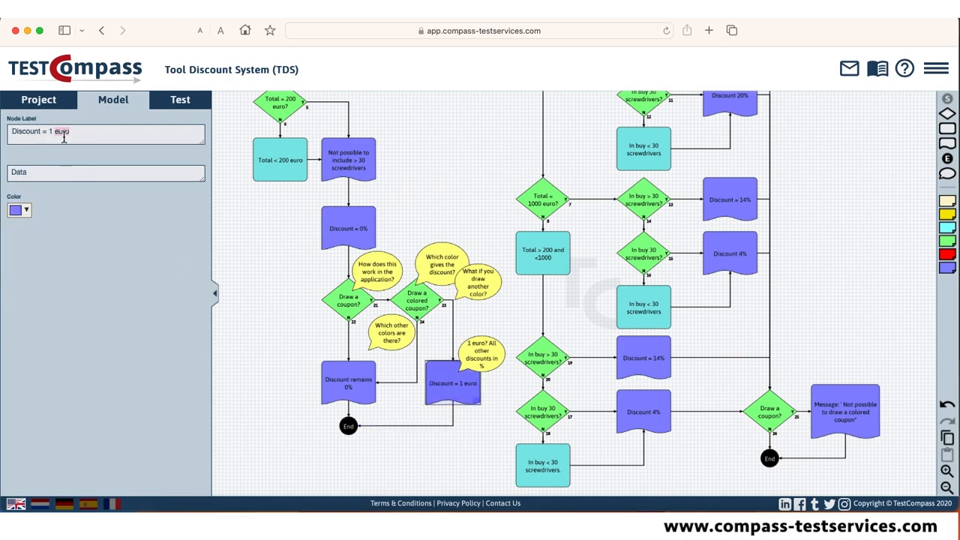
text(%)
click(485, 357)
key(Delete)
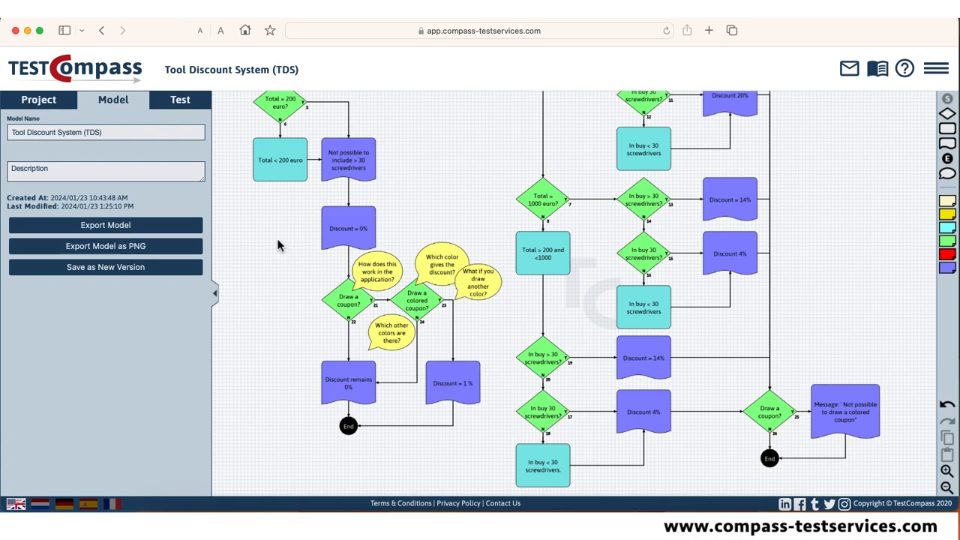
Delete the "Draw a coupon?" and "Draw a colored coupon?" decisions below the 0% discount together with their four comments.
drag(277, 240, 512, 359)
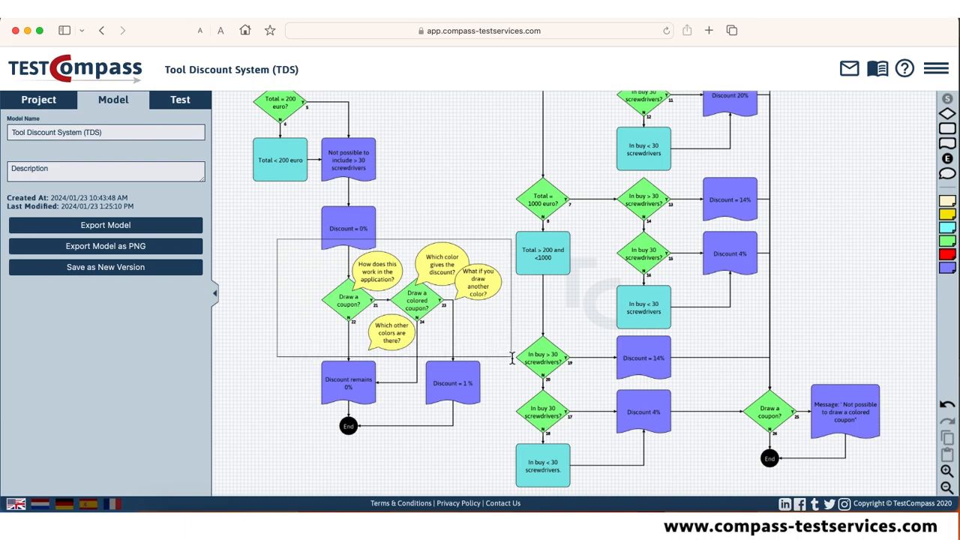
drag(512, 358, 512, 359)
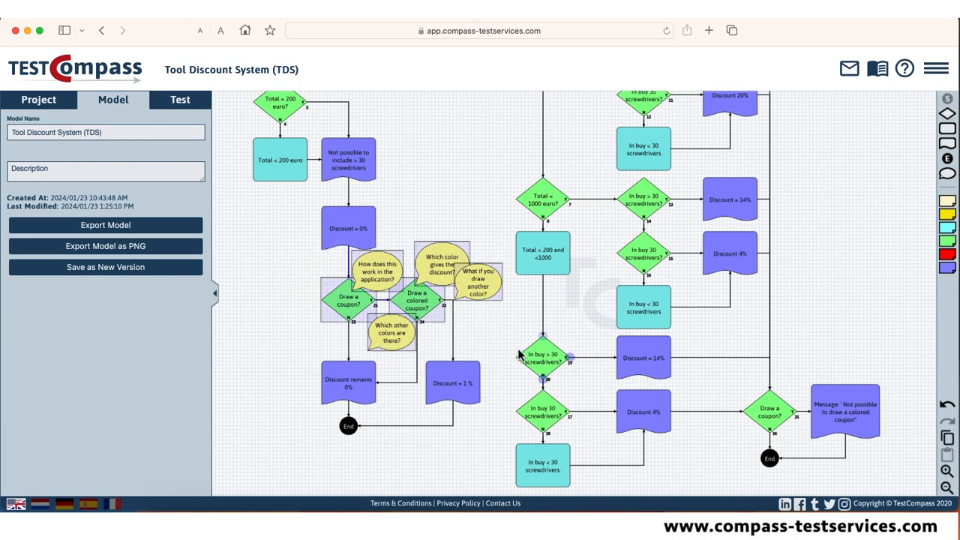
key(Delete)
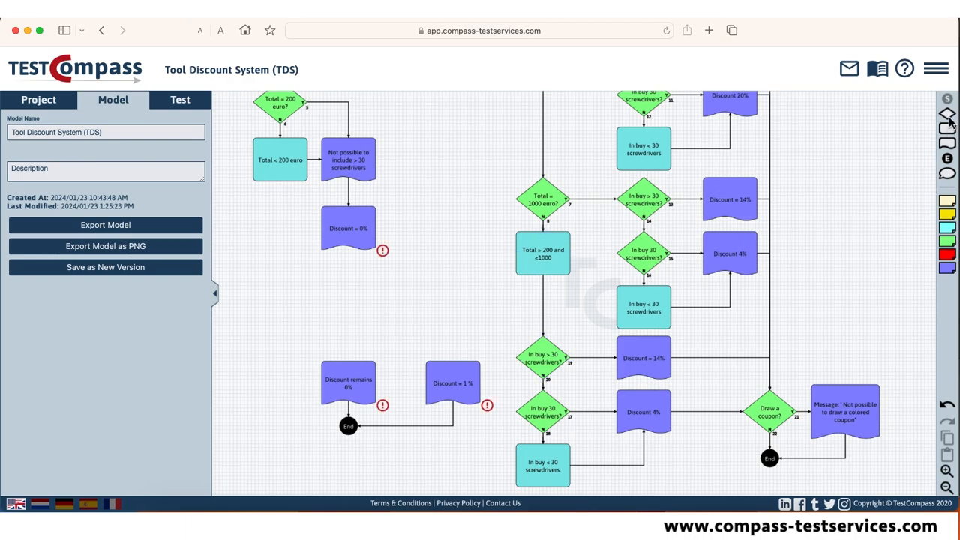
Add a decision connected below "Discount = 0%", label it "Opt for the opportunity to win a discount coupon?" and enlarge it to fit.
drag(946, 114, 346, 286)
drag(348, 252, 347, 274)
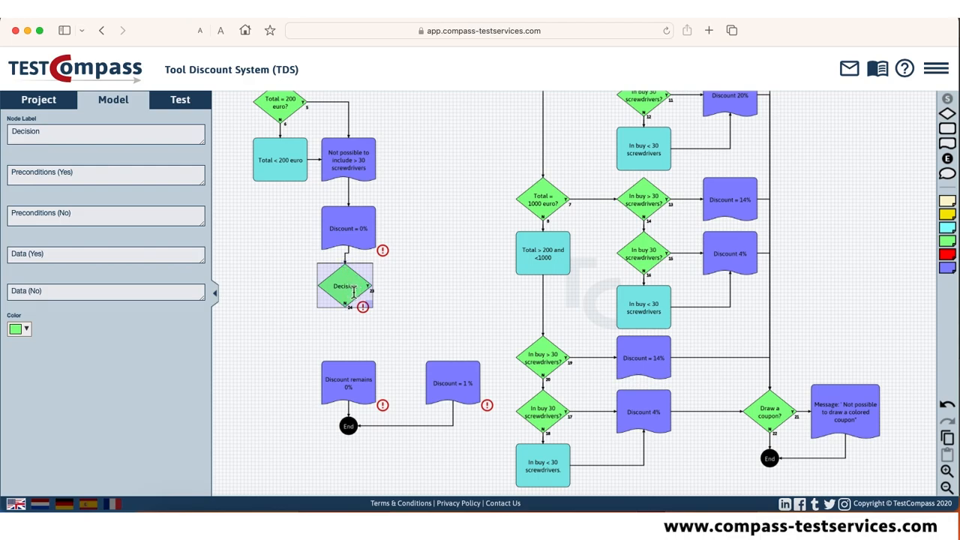
double_click(30, 132)
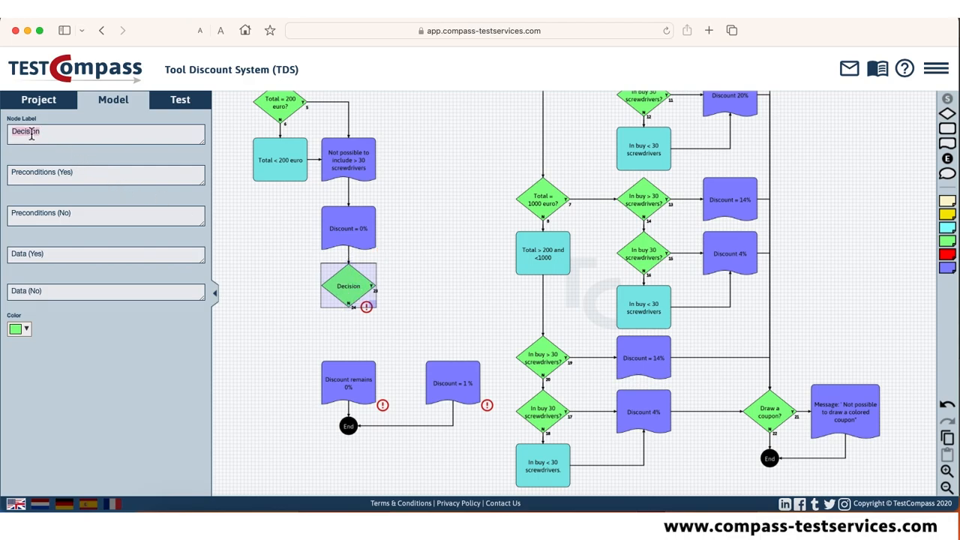
text(Opt for the op)
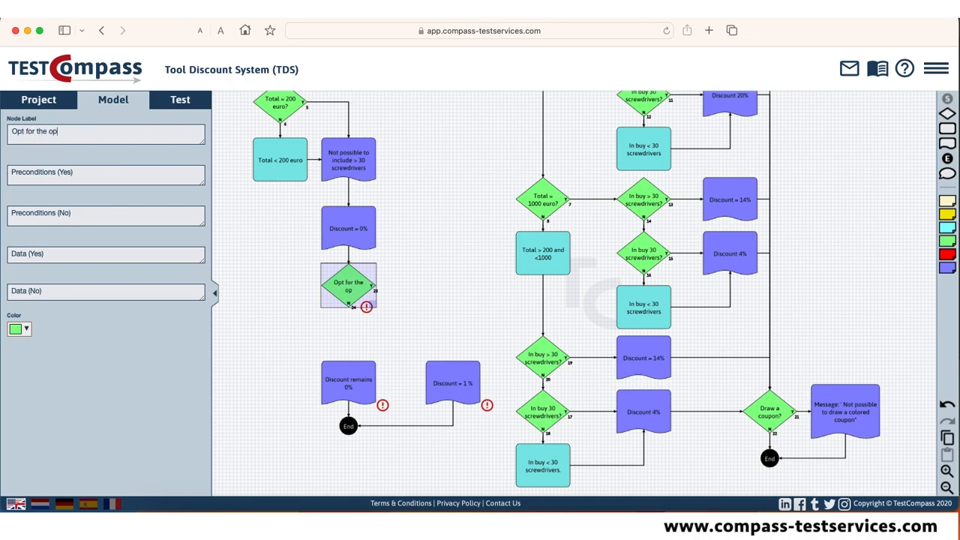
text(portunity to win a d)
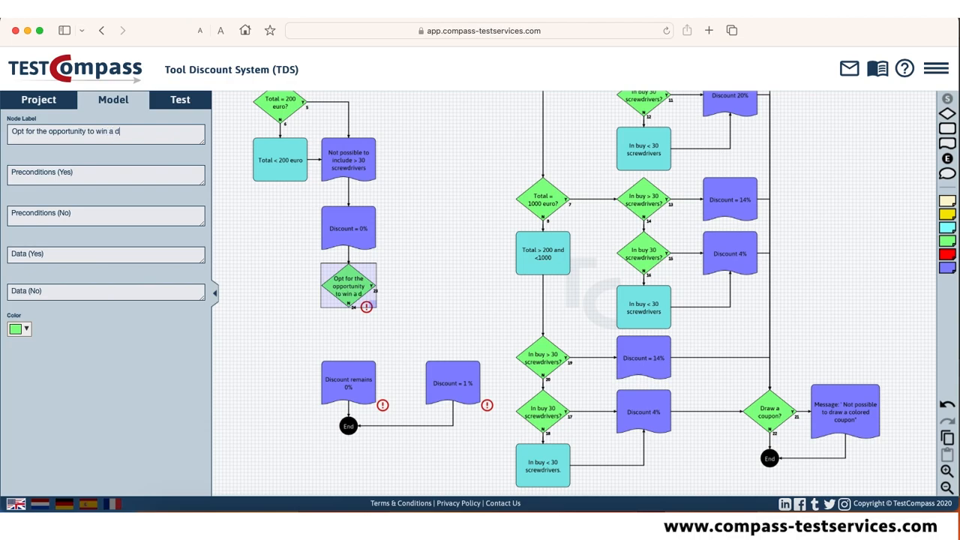
text(iscount cou)
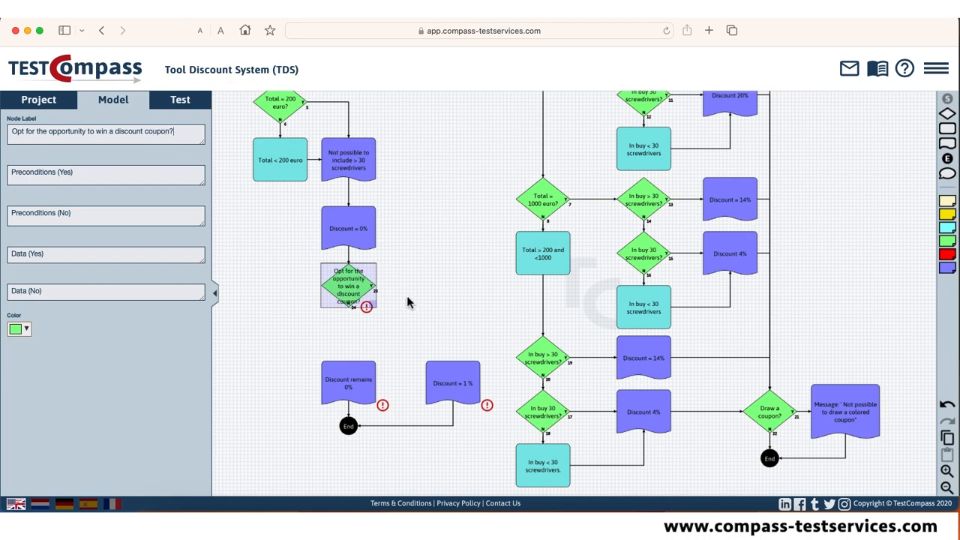
drag(377, 307, 384, 315)
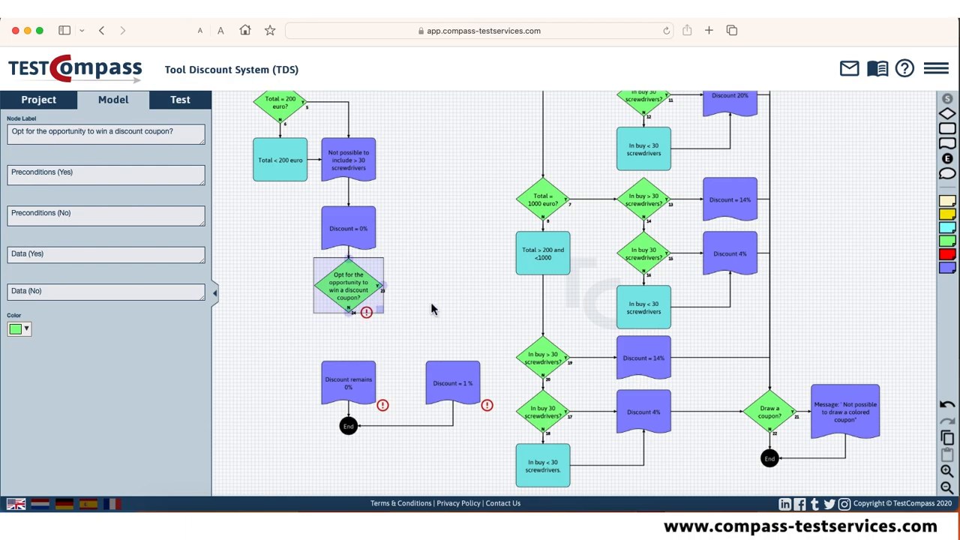
Add a result on the new decision's Yes branch, labelled "The Wheel of Discounts app opens".
drag(948, 146, 430, 291)
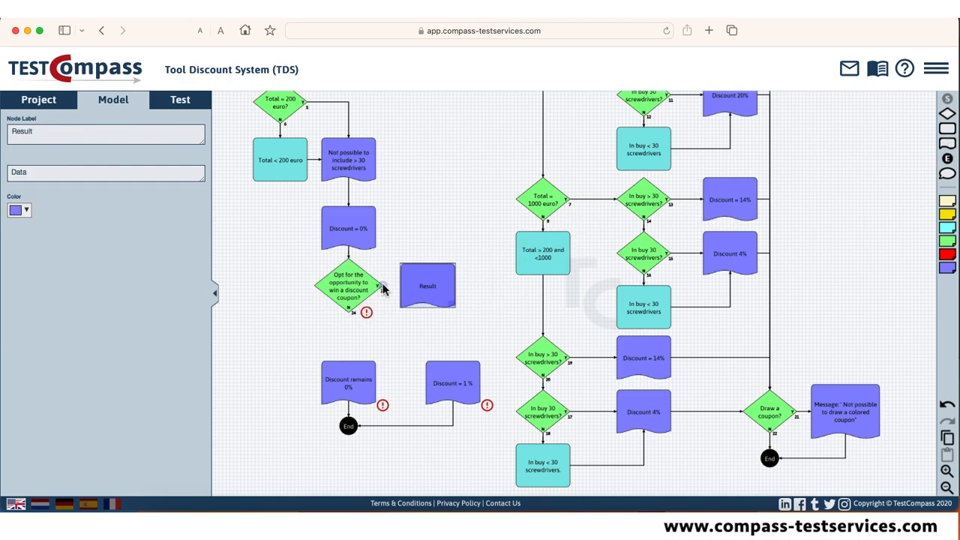
double_click(30, 133)
text(The Wheel of Discou)
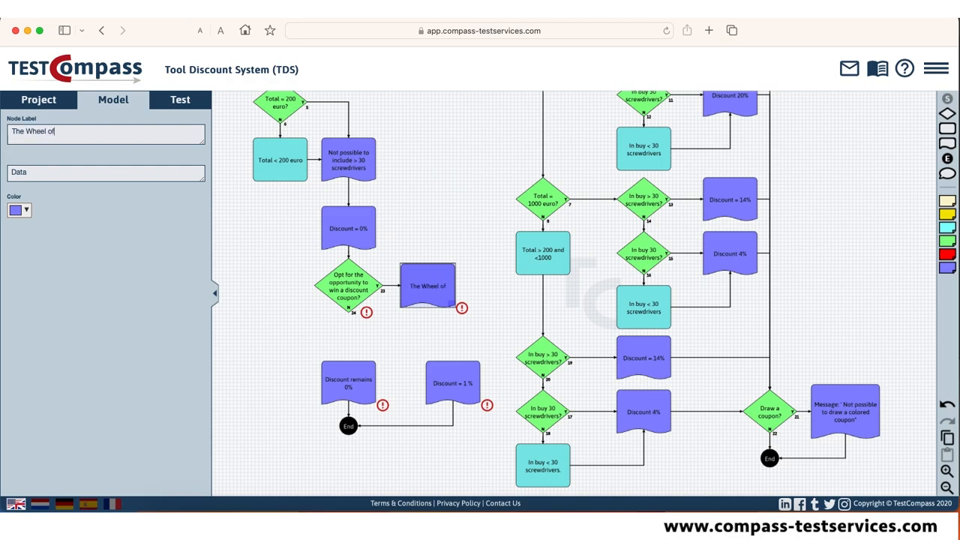
text(nts app opens)
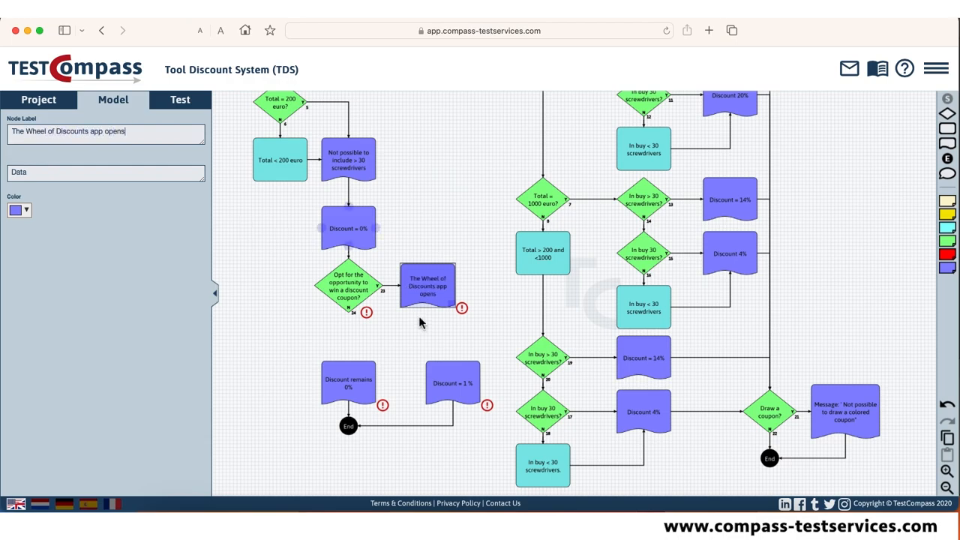
Make room by moving the "Discount remains 0%", "Discount = 1 %" and End nodes down and the 1000 euro branches right.
click(303, 345)
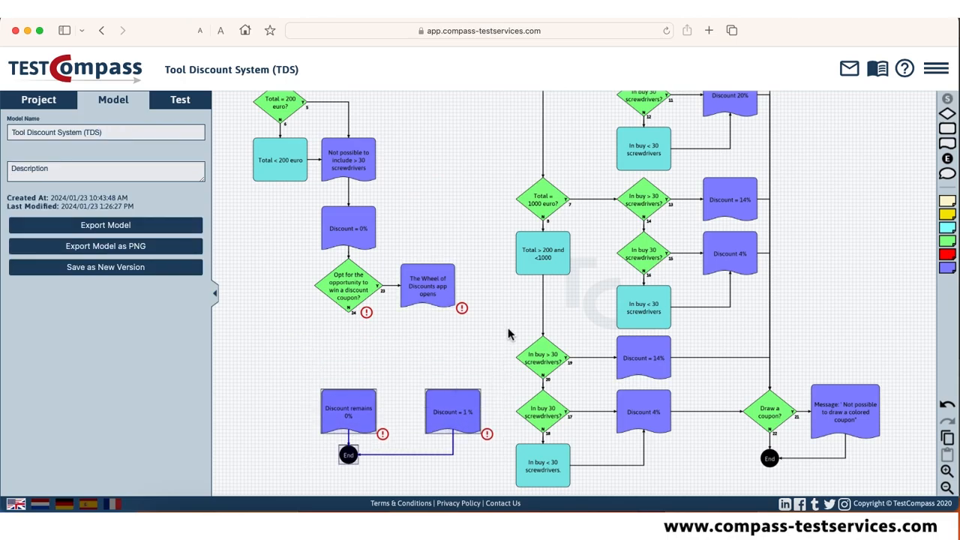
scroll(510, 343, down, 3)
drag(406, 123, 685, 436)
drag(512, 319, 610, 319)
scroll(476, 333, up, 3)
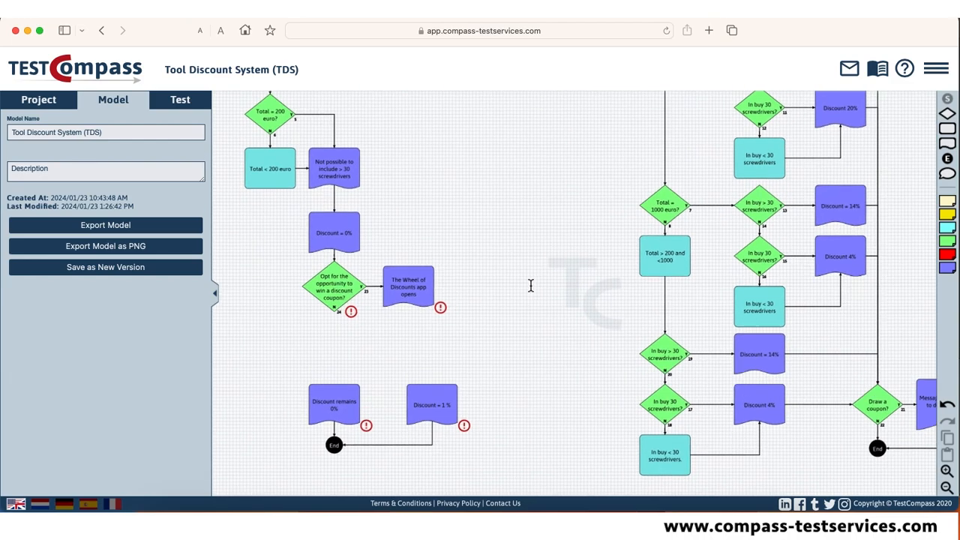
Add a decision connected below the Wheel of Discounts result and label it "Spinning the wheel for a discount coupon?".
drag(947, 116, 491, 287)
drag(434, 287, 468, 285)
click(449, 288)
drag(497, 296, 411, 342)
double_click(408, 341)
text(Spinning the wheel)
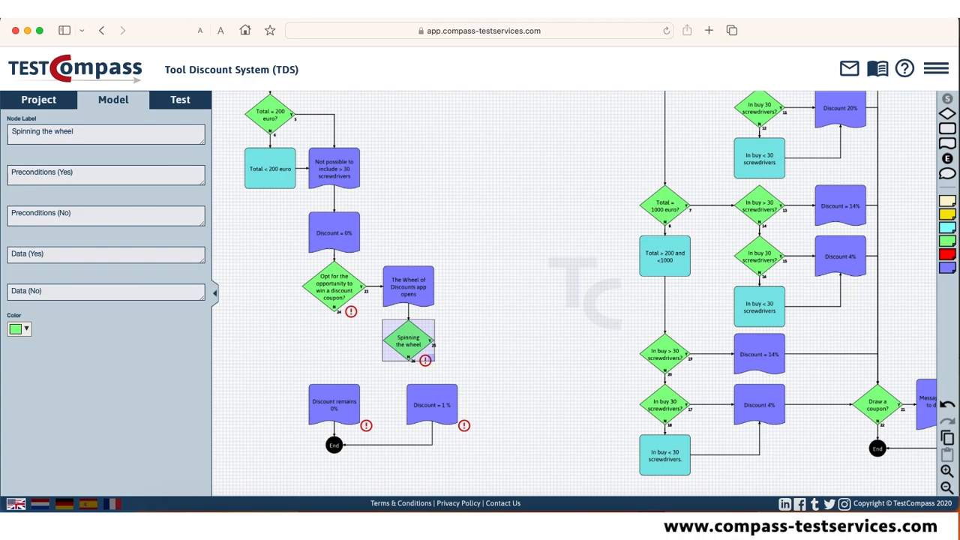
text( for a discount coupon?)
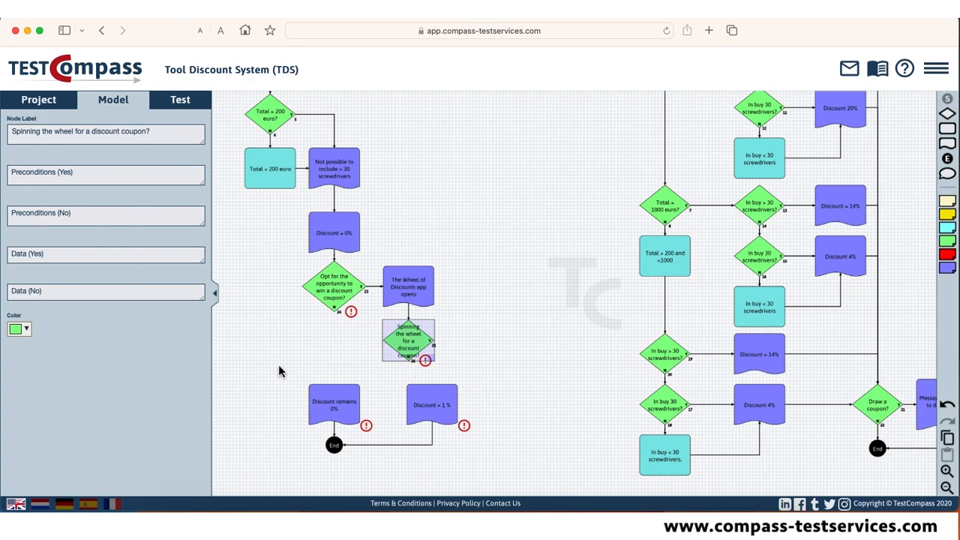
Move the 0% and 1 % results with their End node right and connect both coupon decisions' No branches to "Discount remains 0%".
drag(278, 365, 505, 485)
drag(438, 411, 513, 418)
drag(409, 360, 410, 390)
drag(335, 312, 384, 411)
click(422, 349)
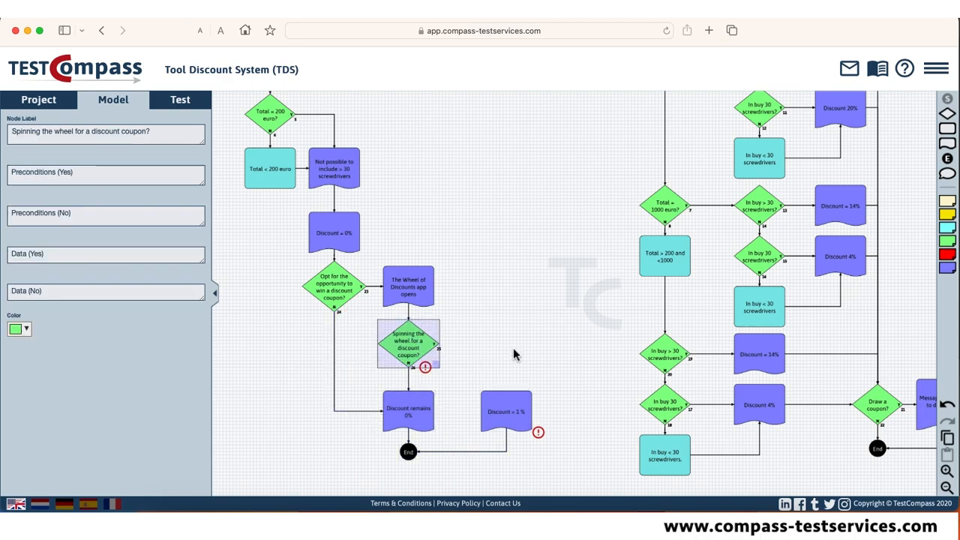
Add a decision on the spinning decision's Yes branch and label it "Did the wheel end up with a red coupon?".
drag(947, 114, 481, 355)
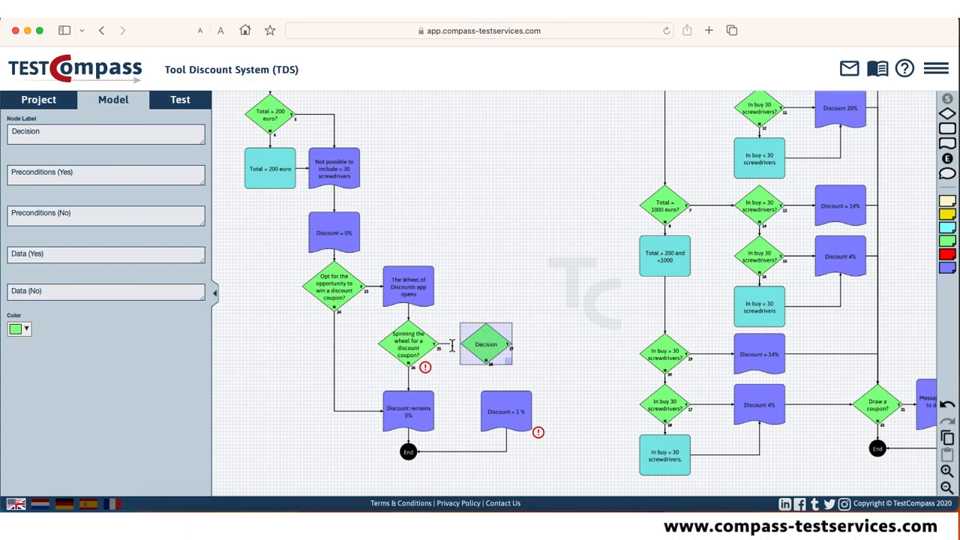
double_click(34, 138)
text(Did the whee)
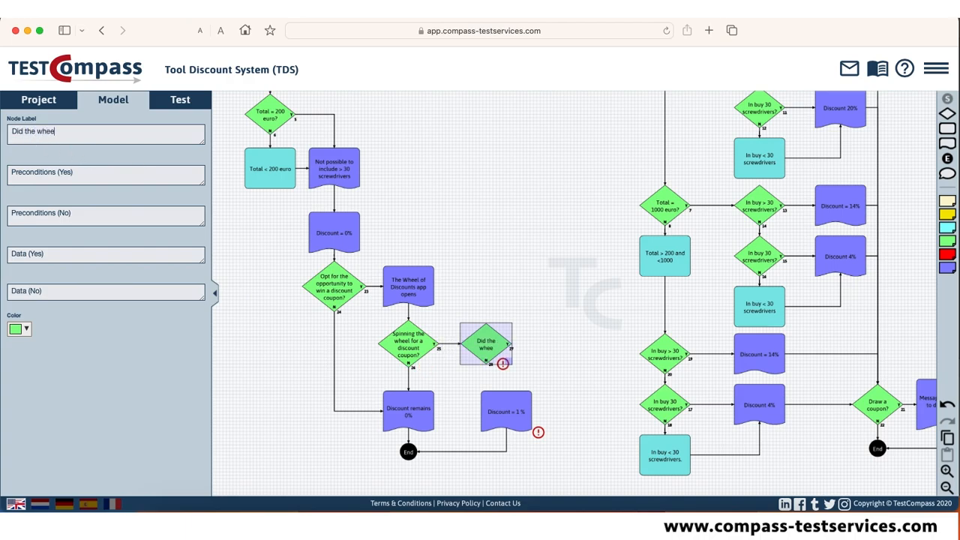
text(l end up with a red )
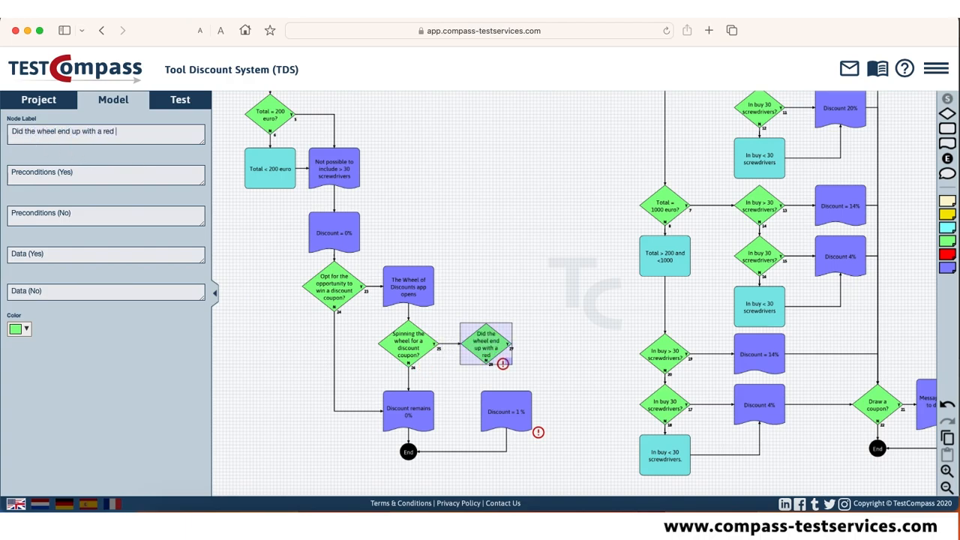
text(coupon?)
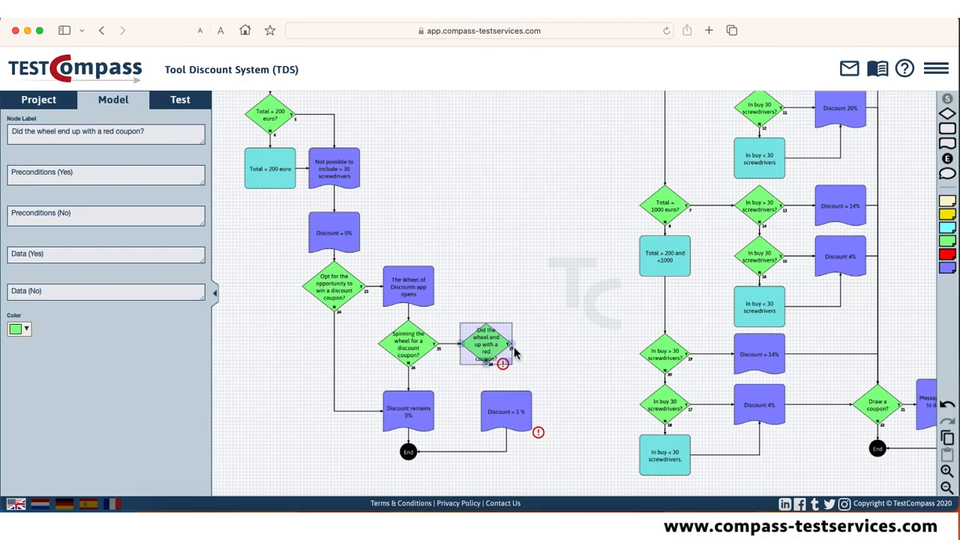
Move "Discount = 1 %" right and add a result on the red coupon decision's No branch, labelled "The result is a different colored coupon (Yellow, Green or Blue)".
drag(509, 411, 566, 408)
drag(949, 146, 487, 411)
drag(487, 363, 488, 394)
click(487, 408)
double_click(35, 139)
text(T)
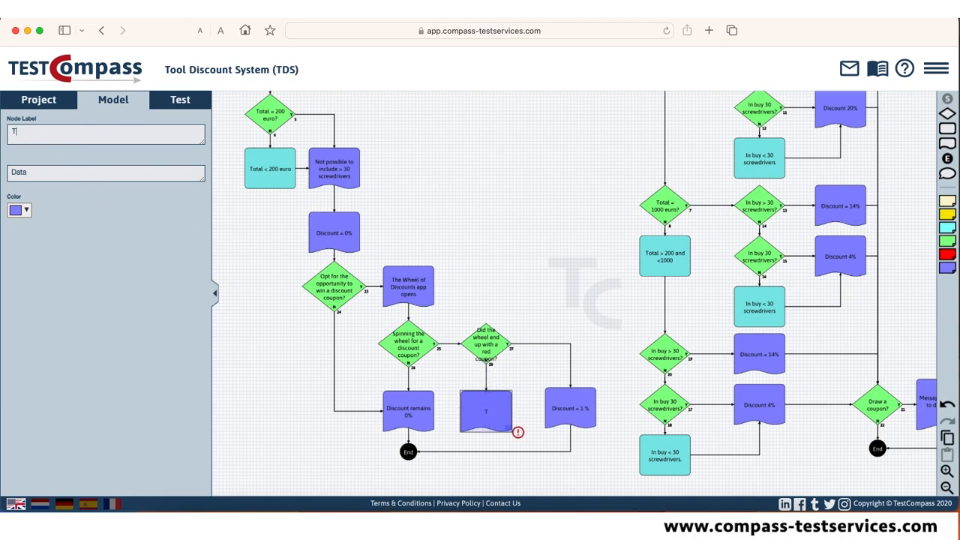
text(he result is a differe)
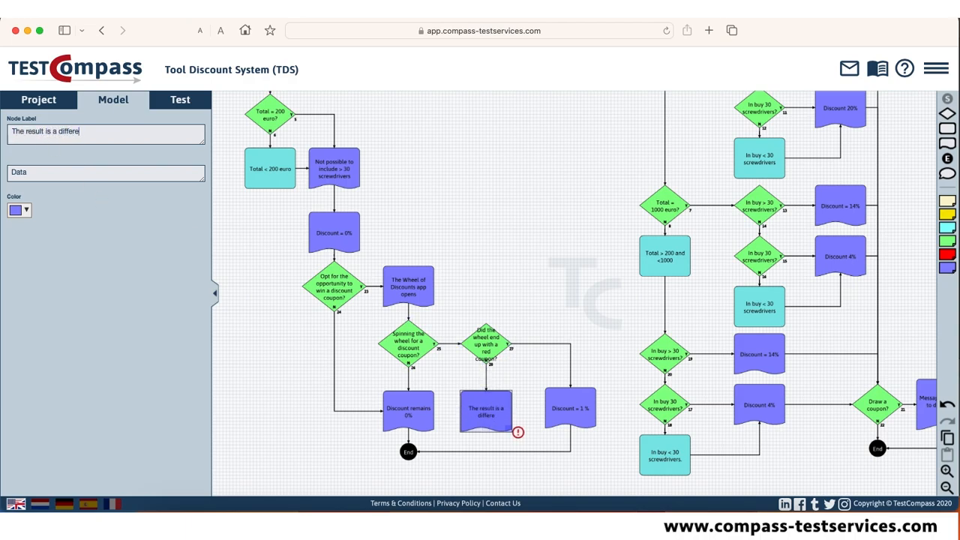
text(nt colored coup)
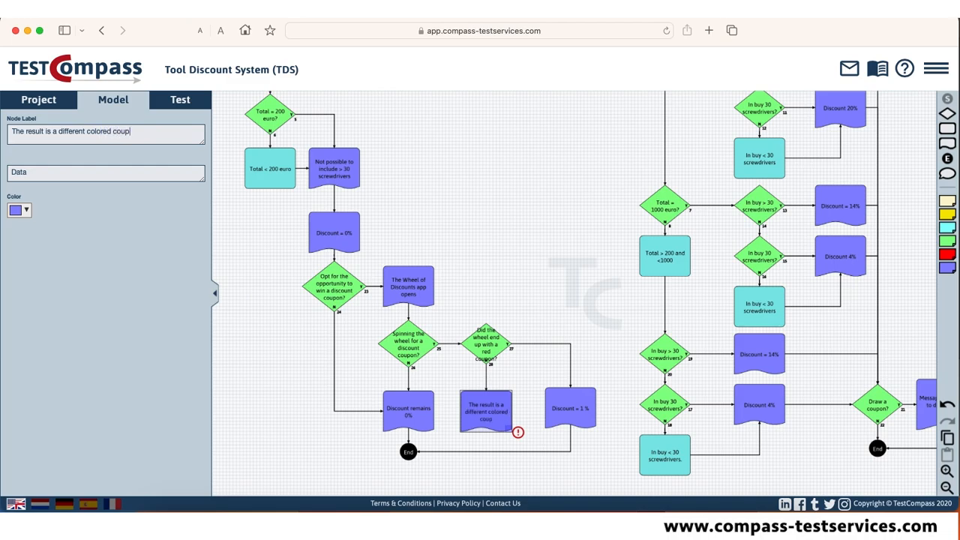
text(on (Yellow, Green or Blue))
click(561, 277)
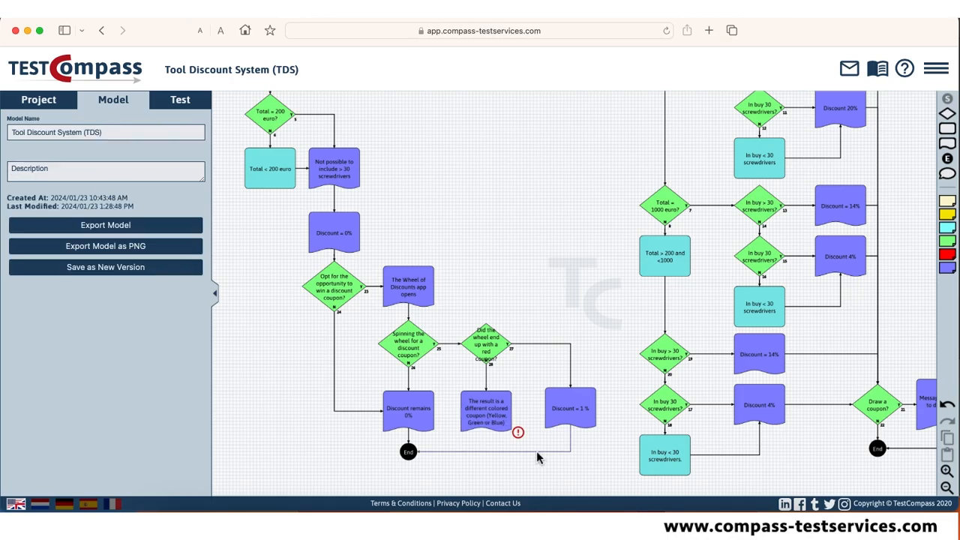
Shift the whole block of 1000 euro branches and the "Discount = 1 %" result slightly left.
scroll(530, 204, down, 5)
drag(530, 127, 832, 420)
drag(663, 271, 649, 271)
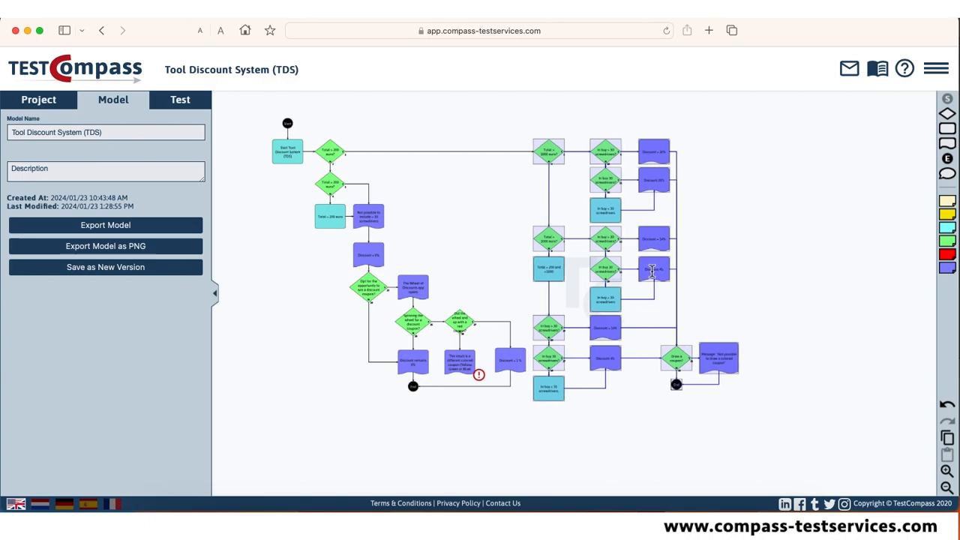
click(885, 279)
drag(510, 363, 506, 362)
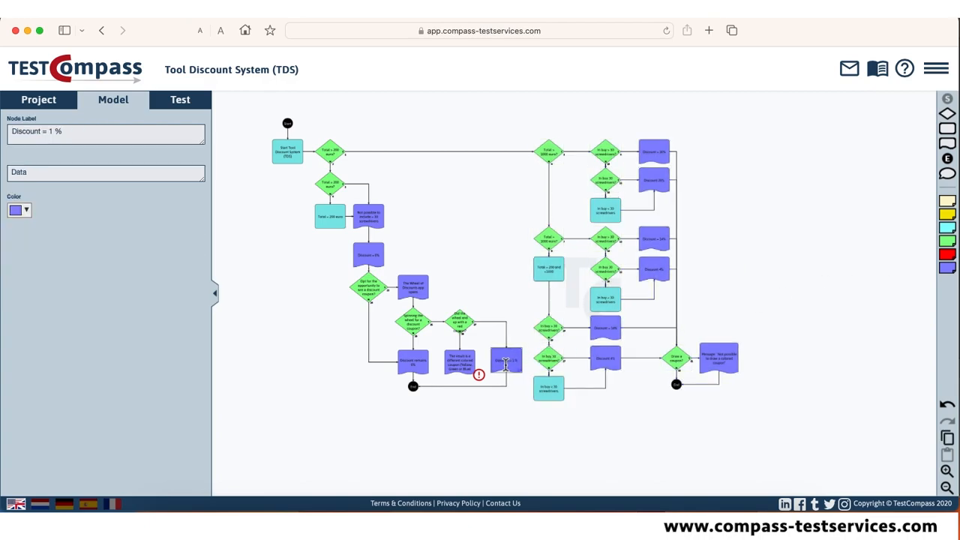
click(522, 268)
Move "Discount remains 0%" and its End node down and connect the different colored coupon result to "Discount remains 0%".
click(192, 100)
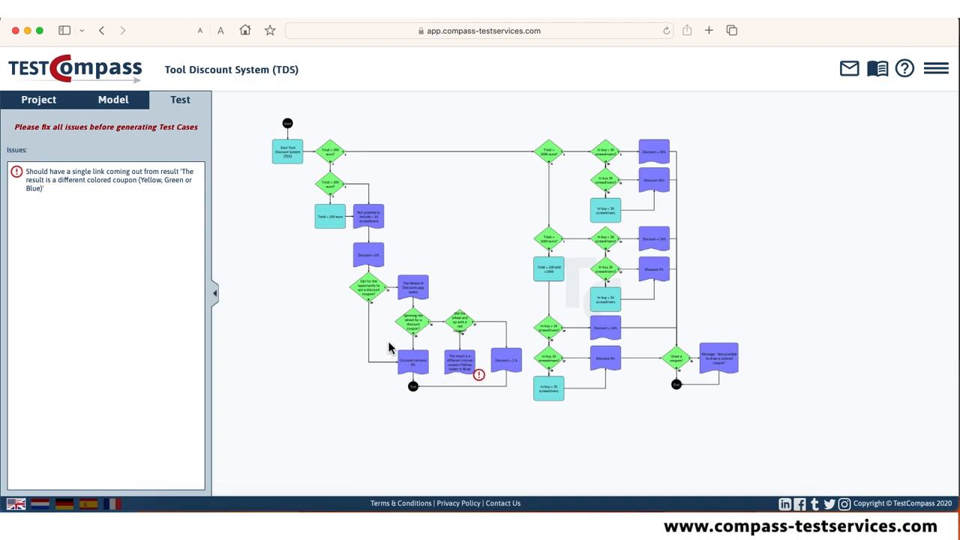
drag(388, 342, 442, 404)
drag(418, 369, 420, 384)
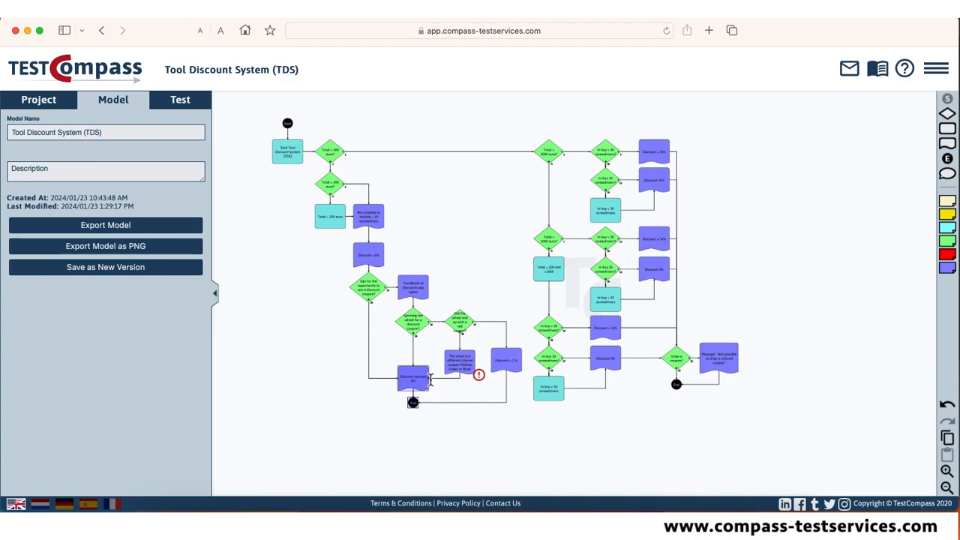
scroll(499, 347, up, 5)
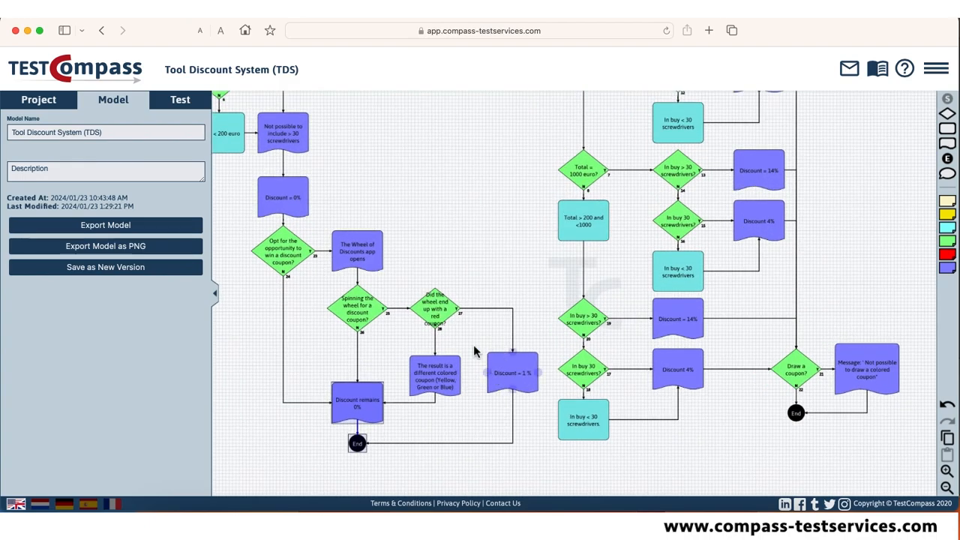
Recheck the model for remaining issues and bring the complete flowchart into view.
click(196, 103)
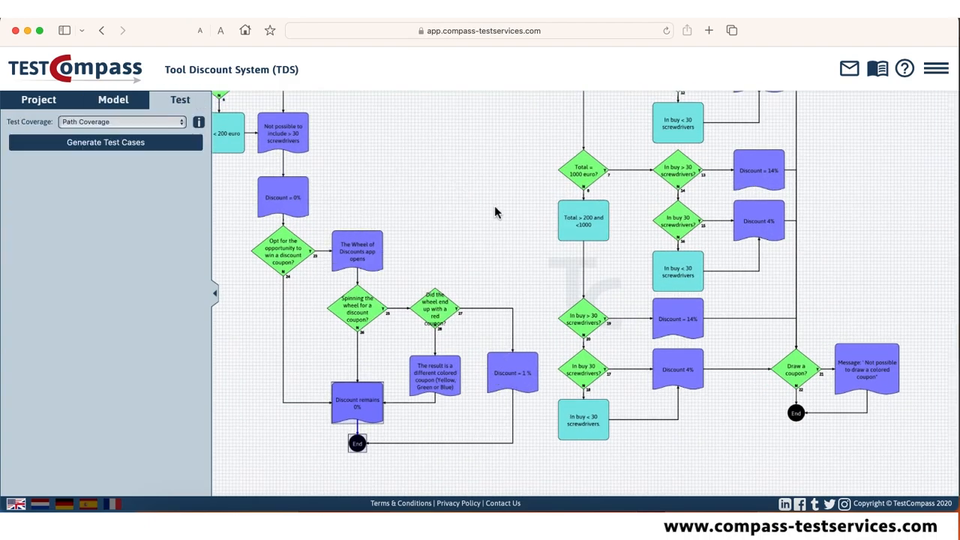
scroll(495, 210, down, 5)
scroll(486, 275, up, 2)
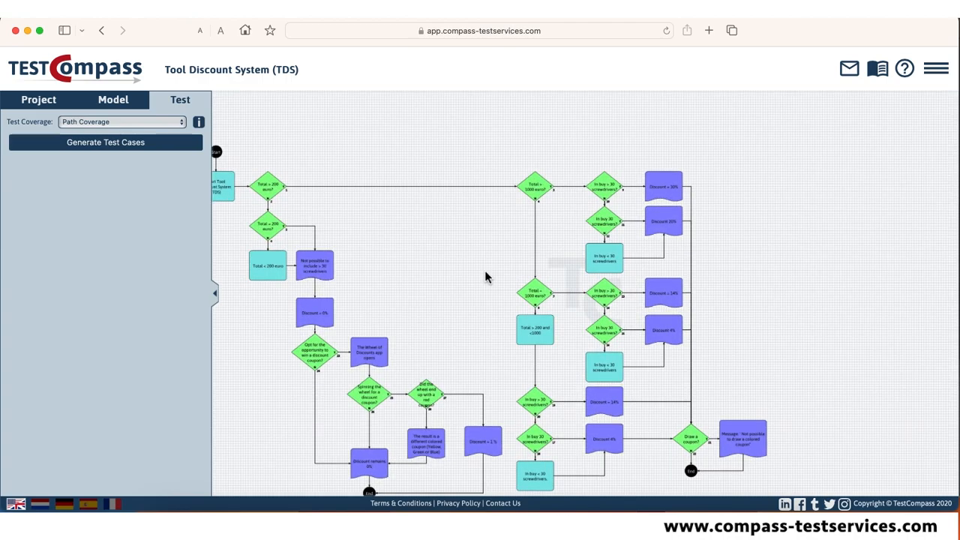
drag(492, 265, 539, 227)
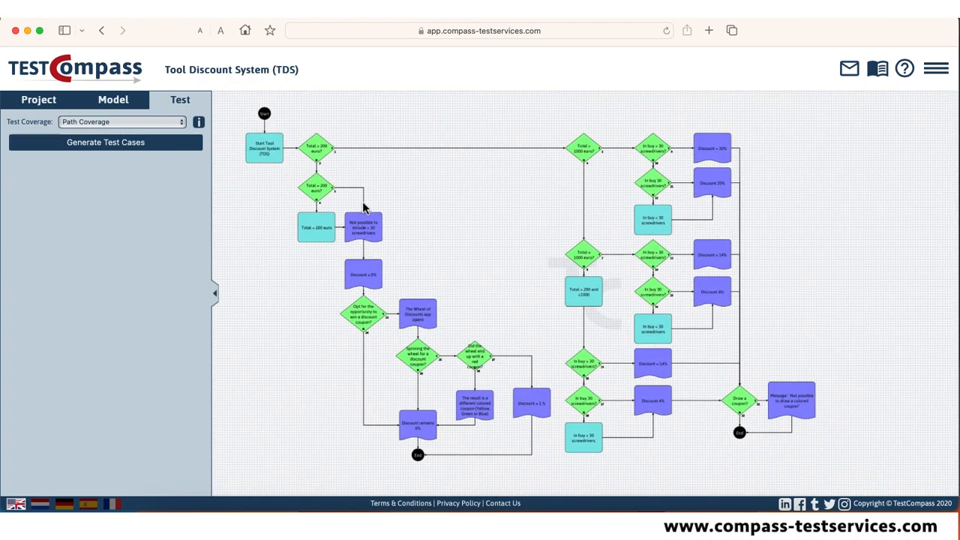
click(131, 107)
click(188, 103)
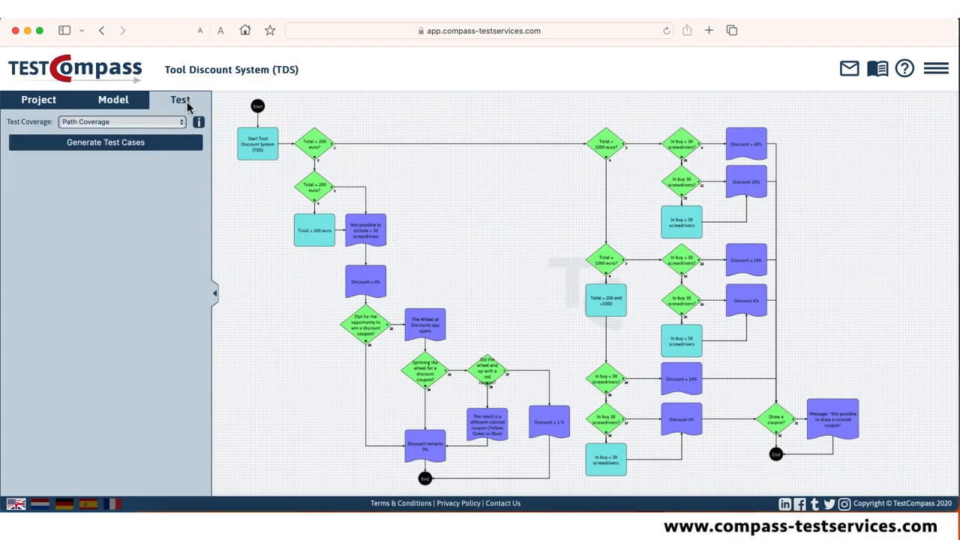
Review the available test coverage options and read the explanation of each coverage type.
click(181, 123)
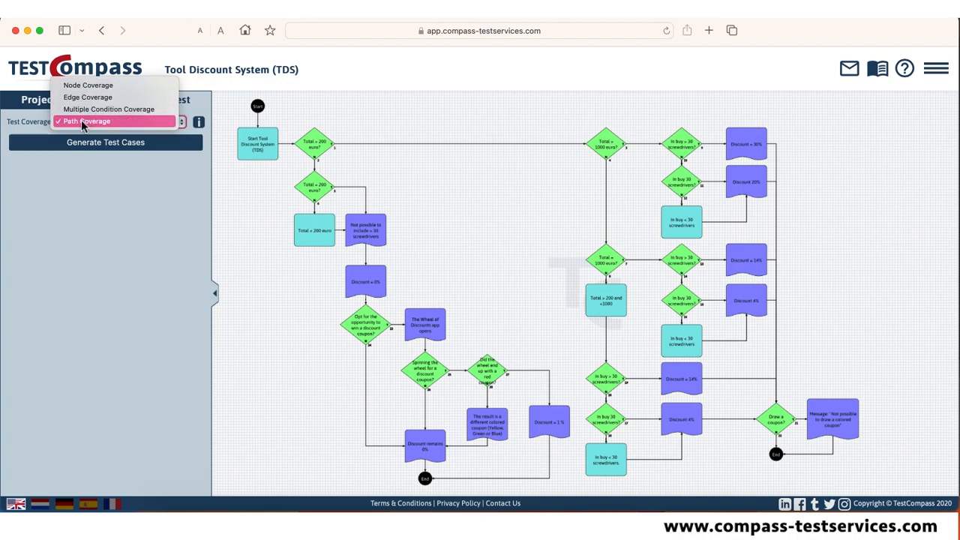
click(199, 122)
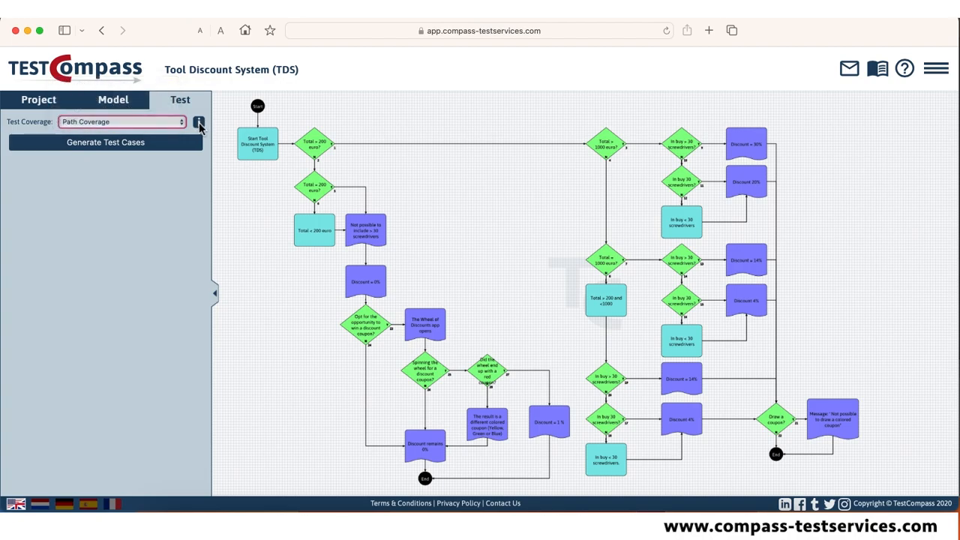
click(200, 123)
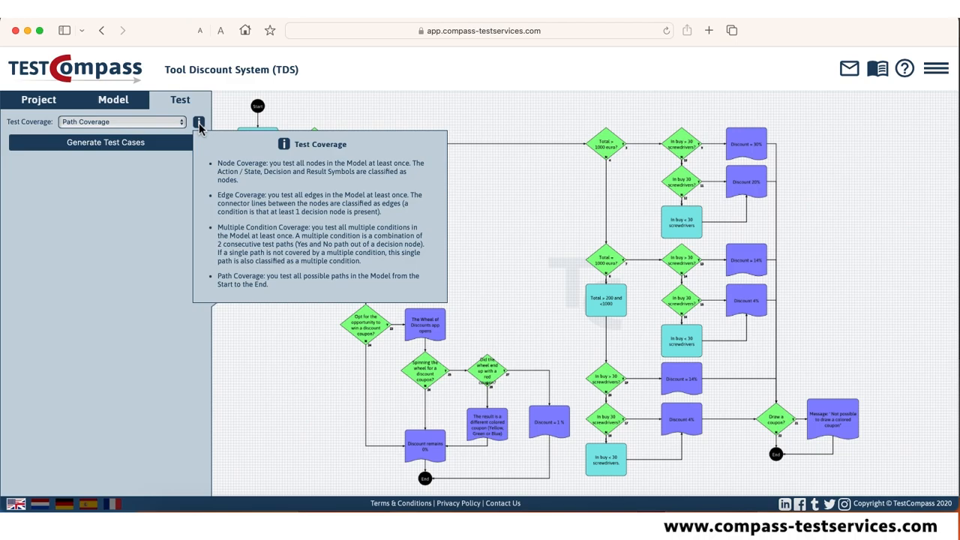
Generate the test cases using Node Coverage.
click(181, 122)
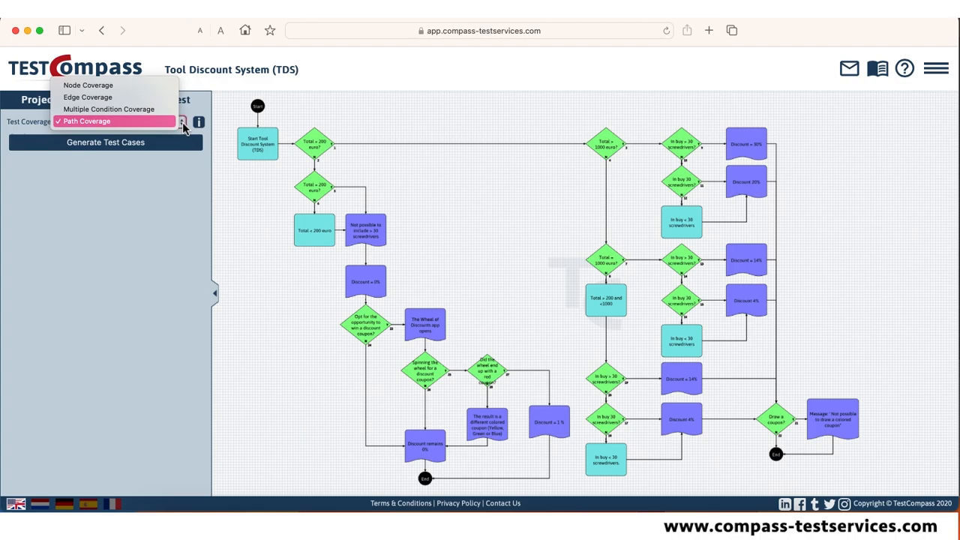
click(119, 87)
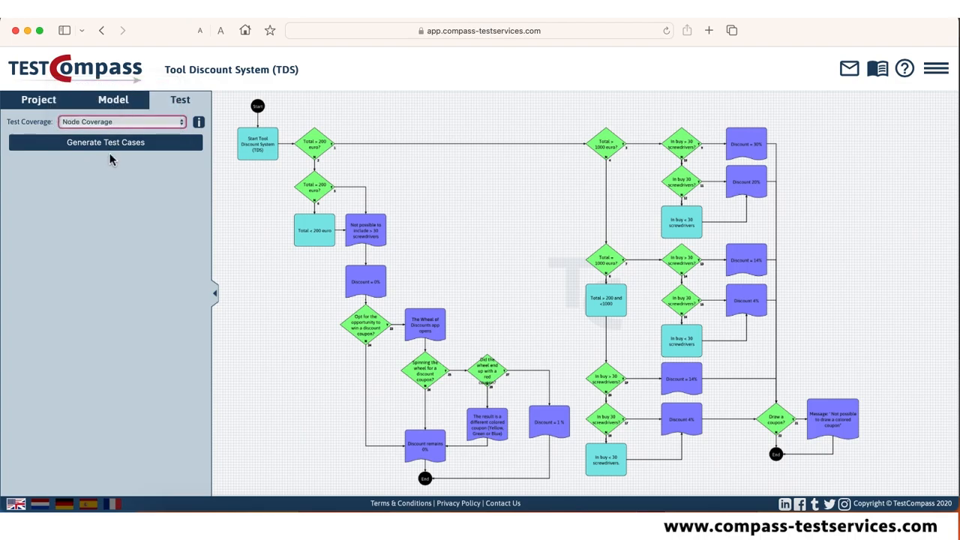
click(114, 150)
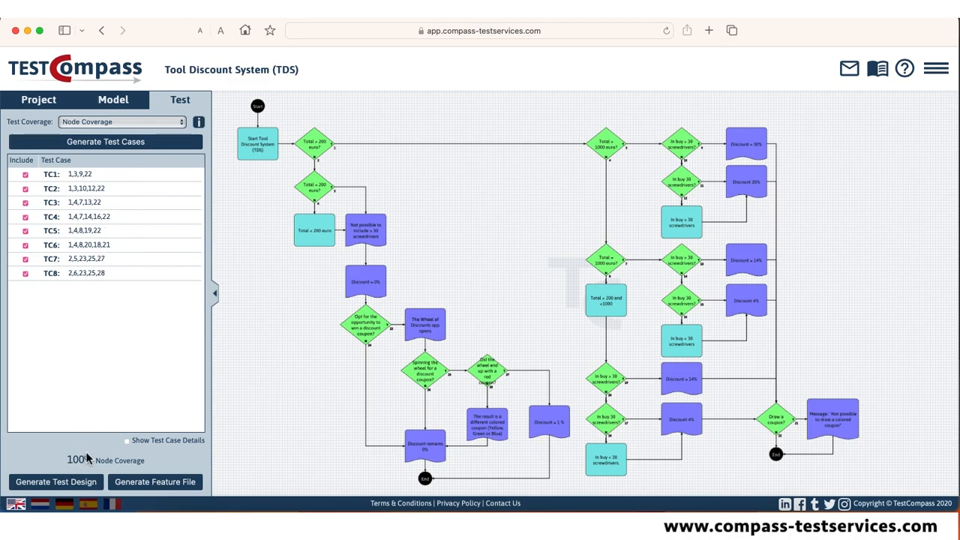
Highlight the paths of test cases TC1 through TC4 in the model one after another.
click(96, 177)
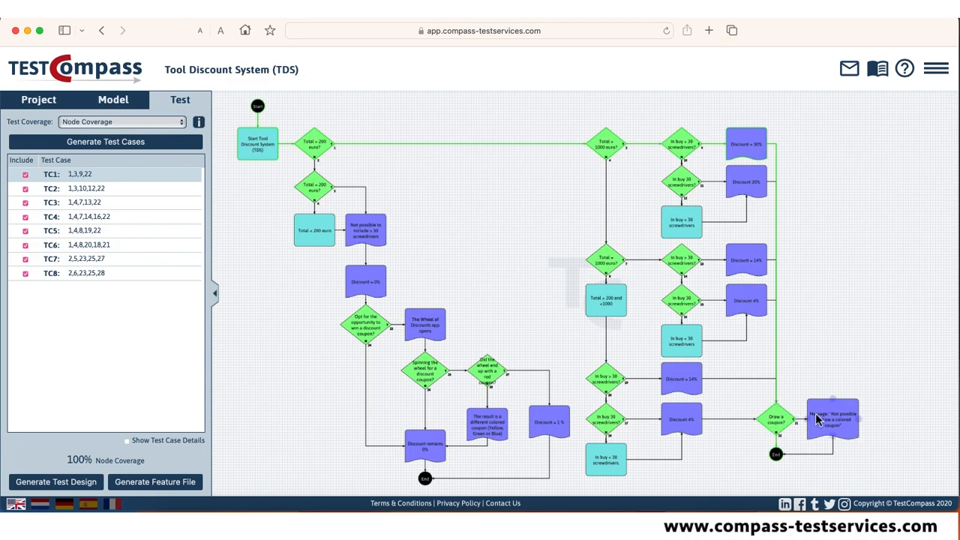
click(96, 195)
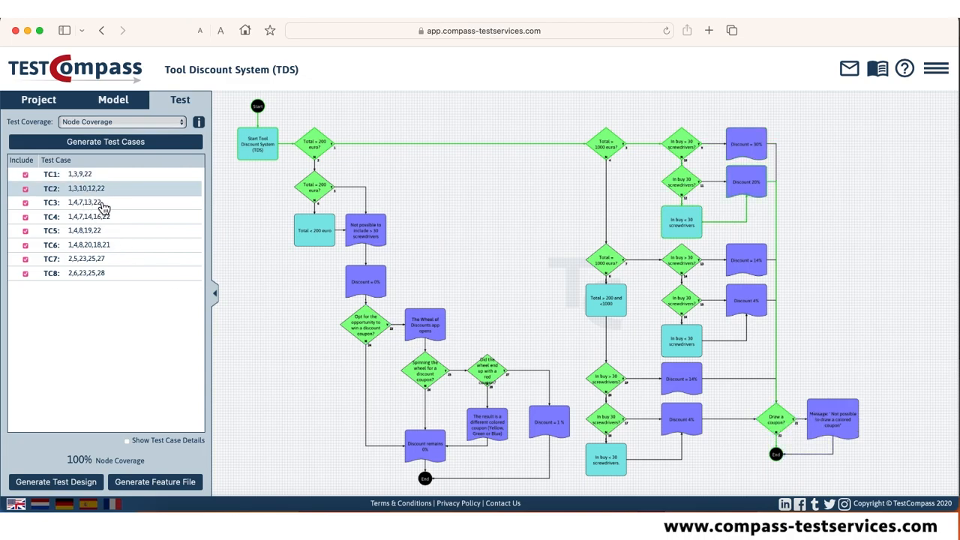
click(100, 203)
click(106, 217)
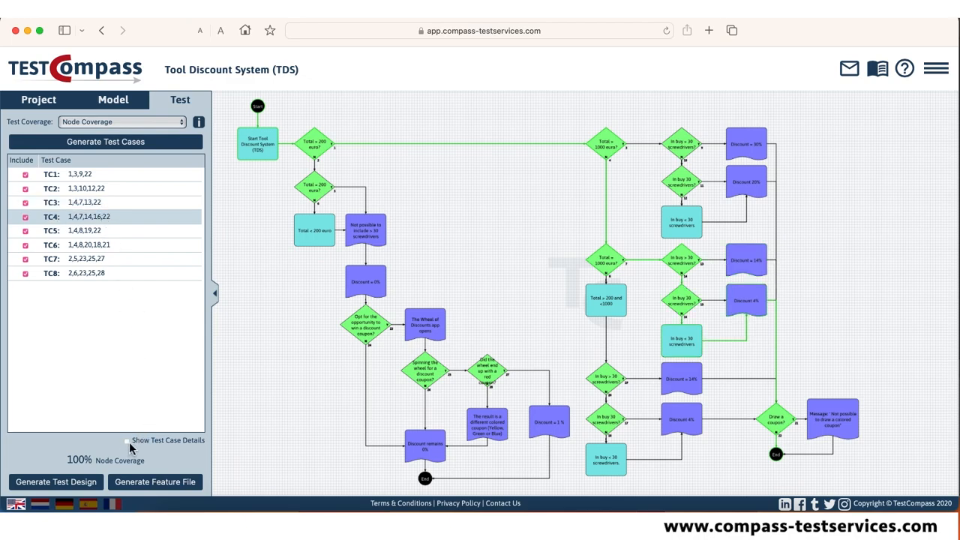
Show the test case details, review the steps of TC4, TC1, TC2 and TC3, and hide the details again.
click(127, 440)
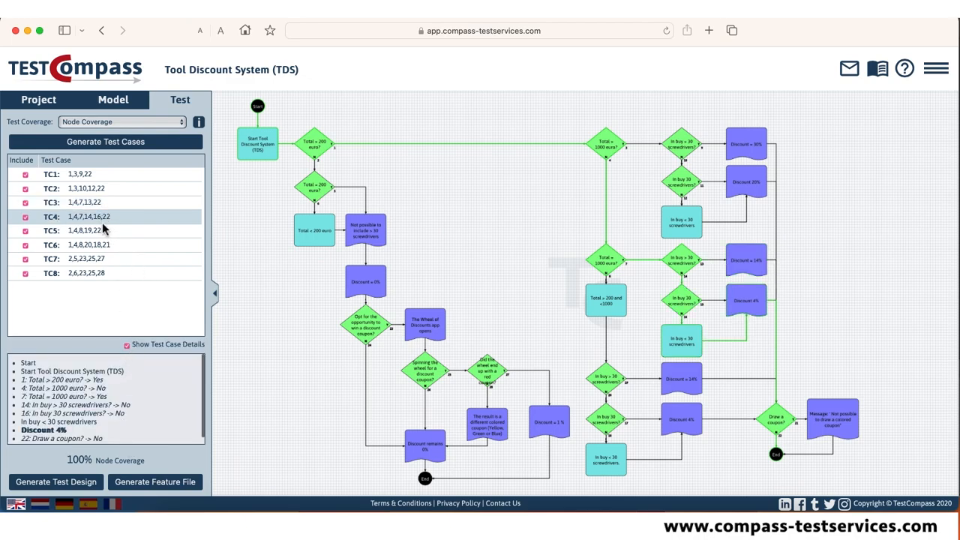
click(94, 177)
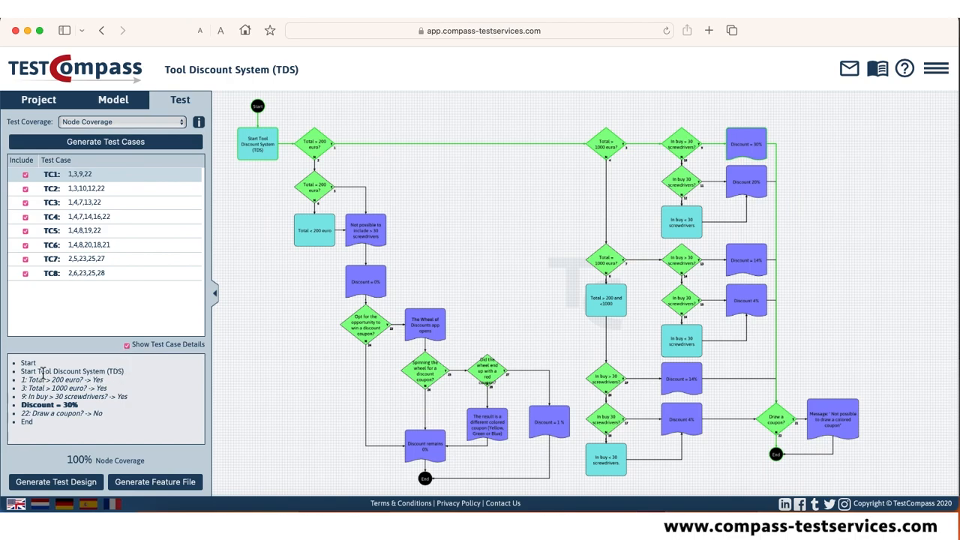
click(102, 188)
click(108, 205)
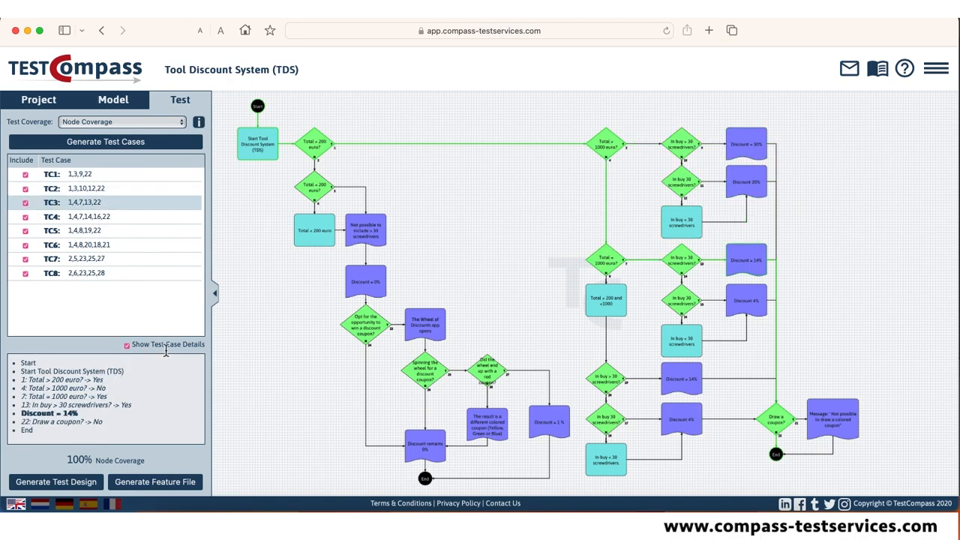
click(127, 345)
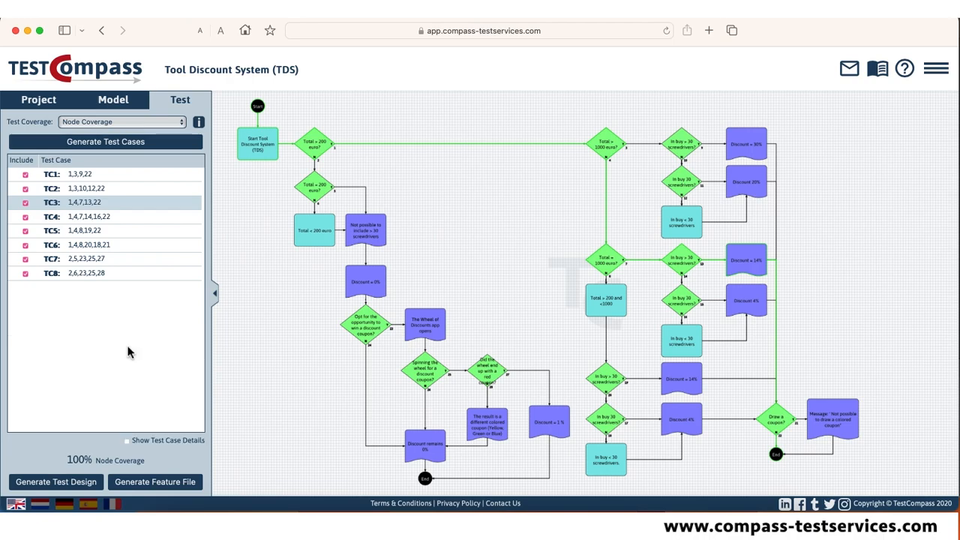
Exclude test cases TC2 and TC6 from the generated set.
click(25, 189)
click(25, 244)
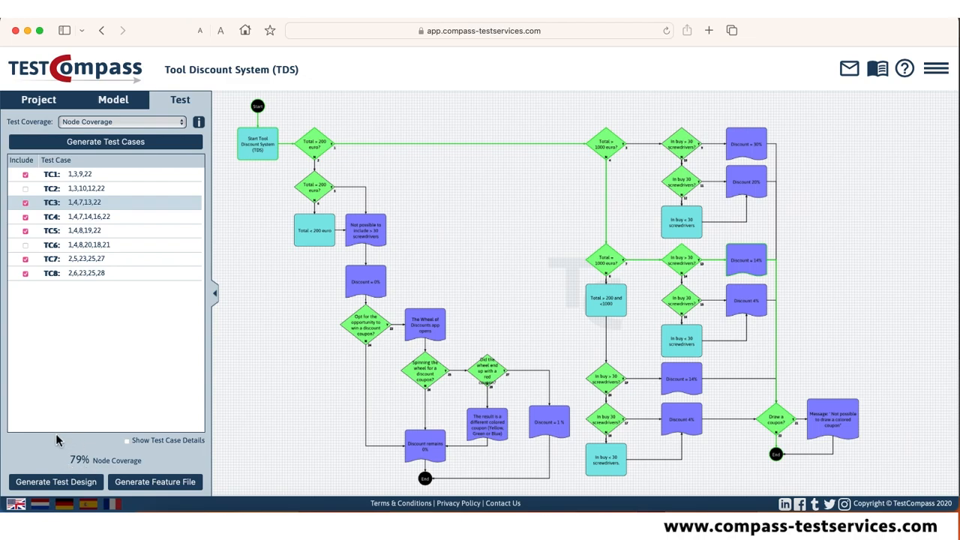